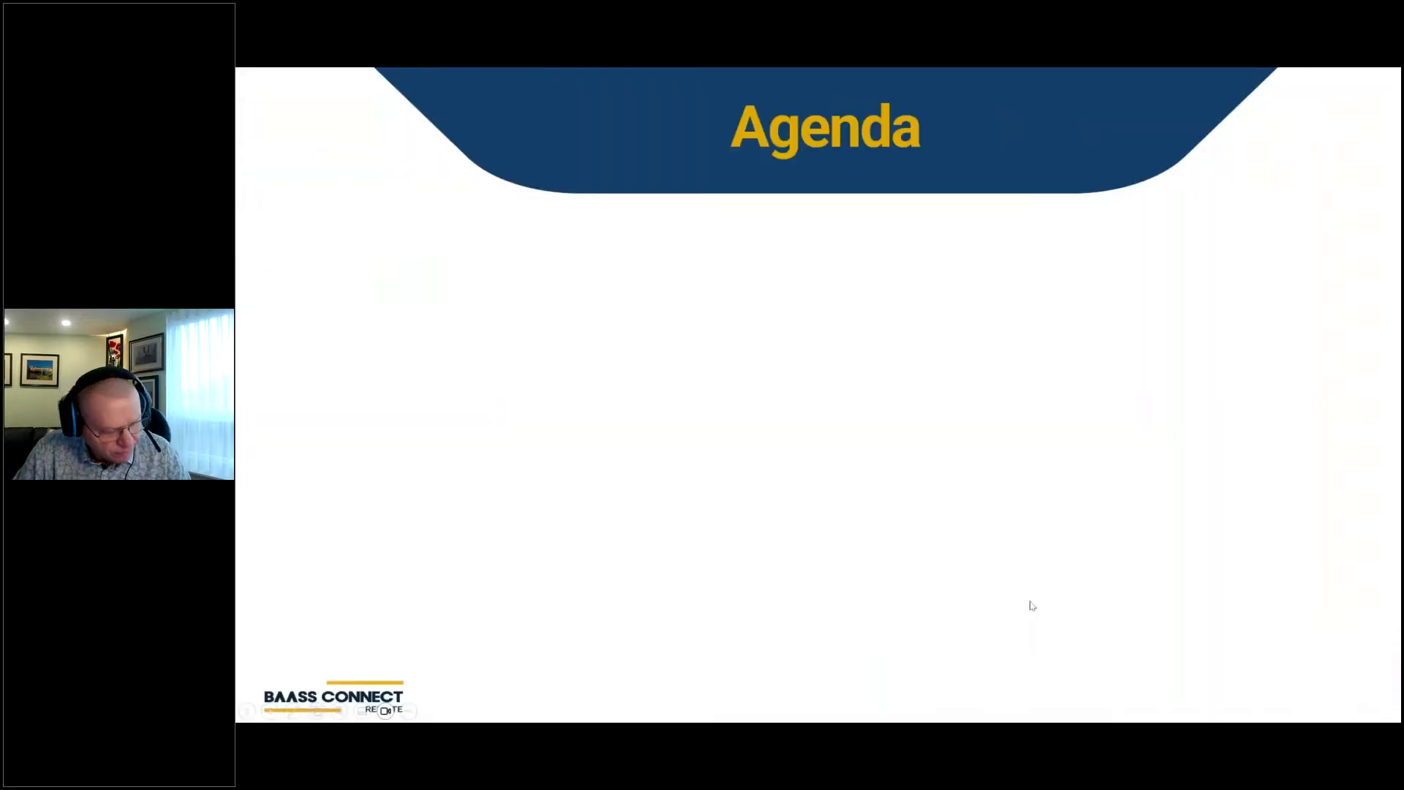
Reveal the three agenda items and advance past the eight-step entity setup slide to the demo slide
left_click(1055, 508)
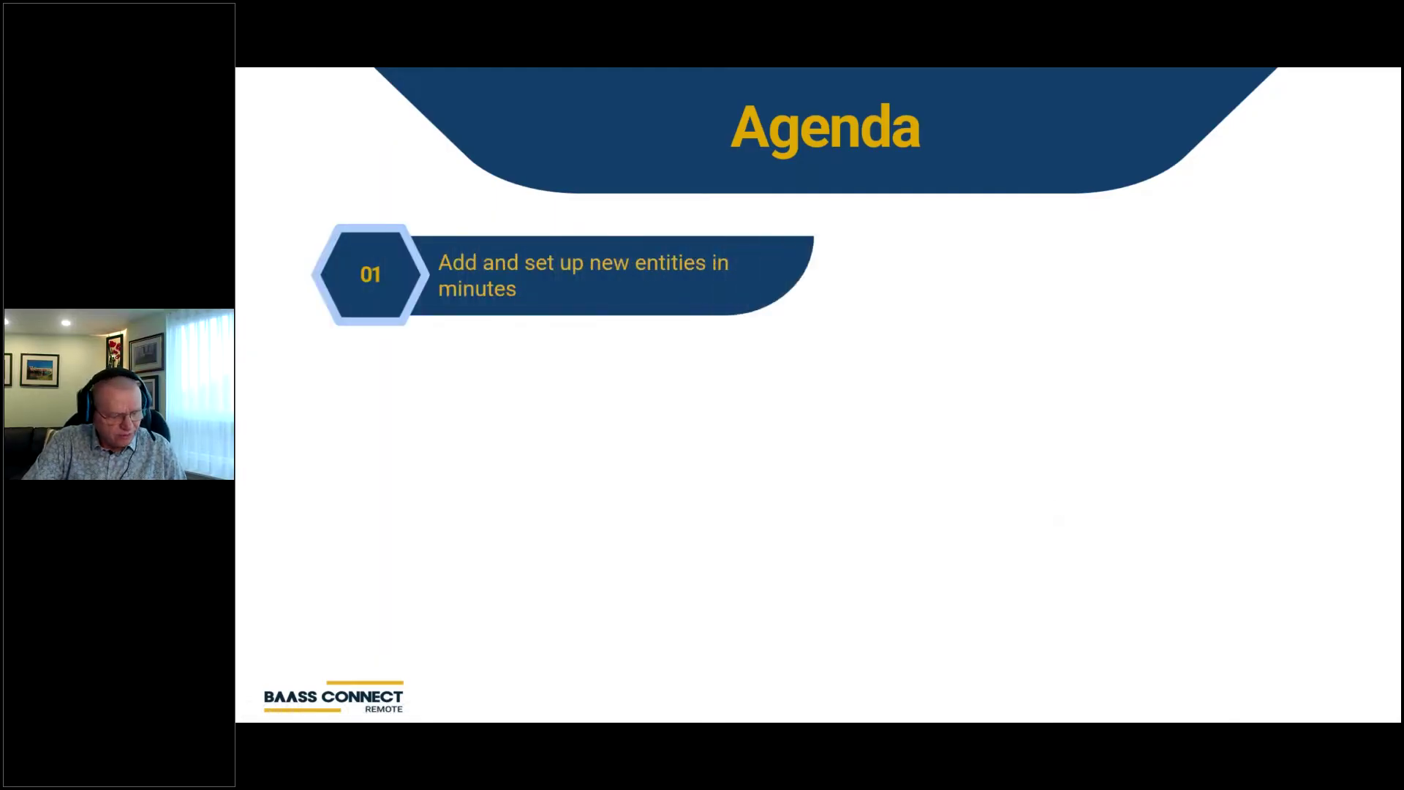
key("Right")
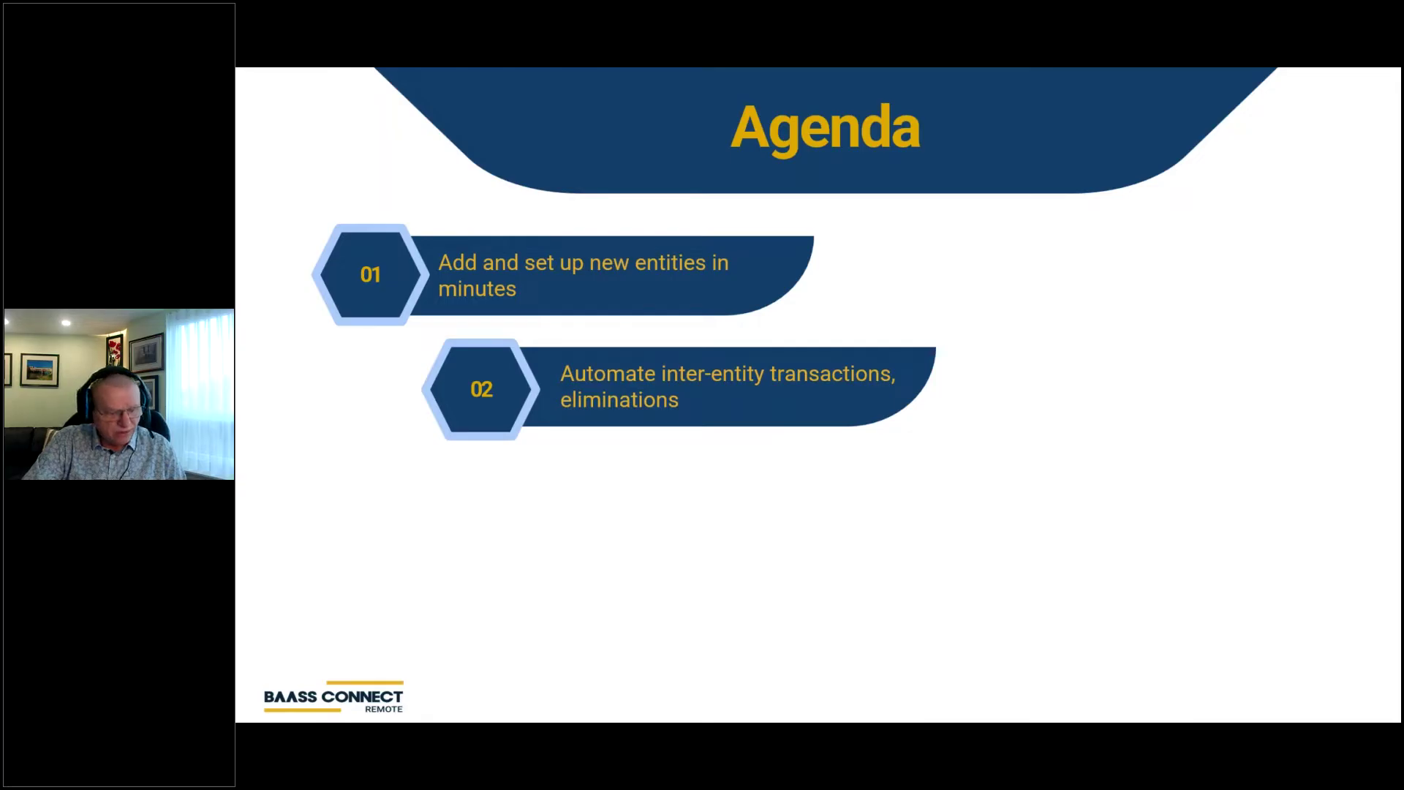
key("Right")
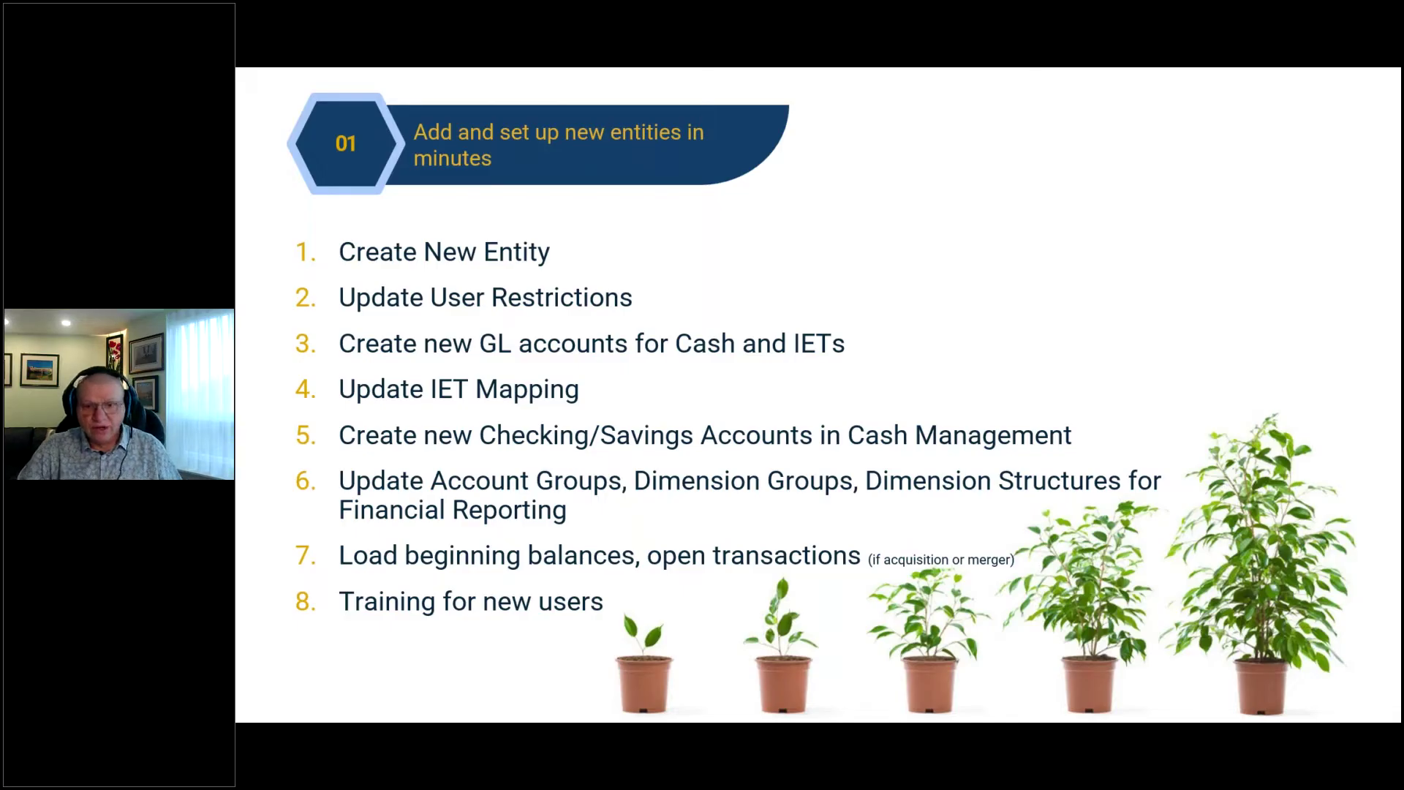
key("Right")
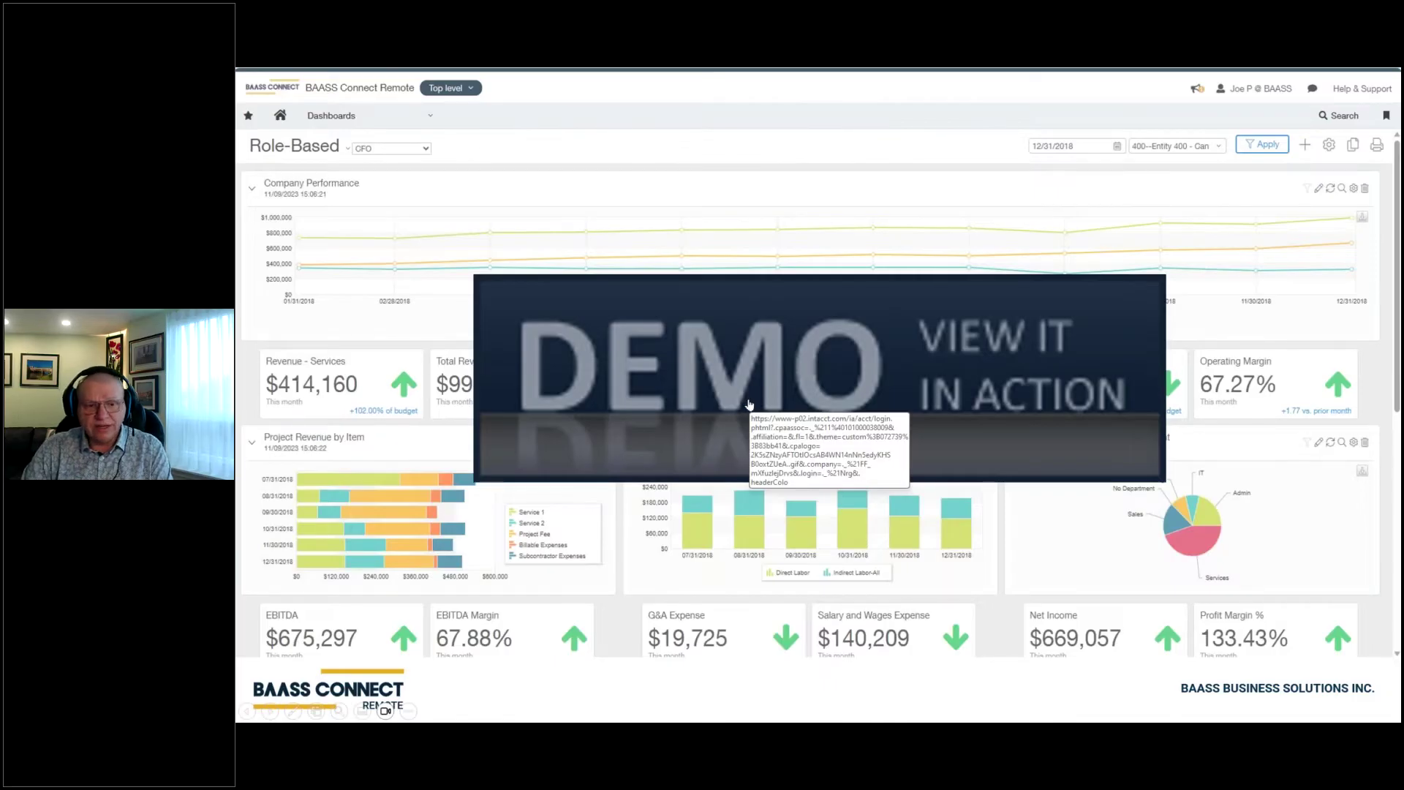
Open the live CFO - Global View dashboard and check the entity list without switching from top level
left_click(749, 404)
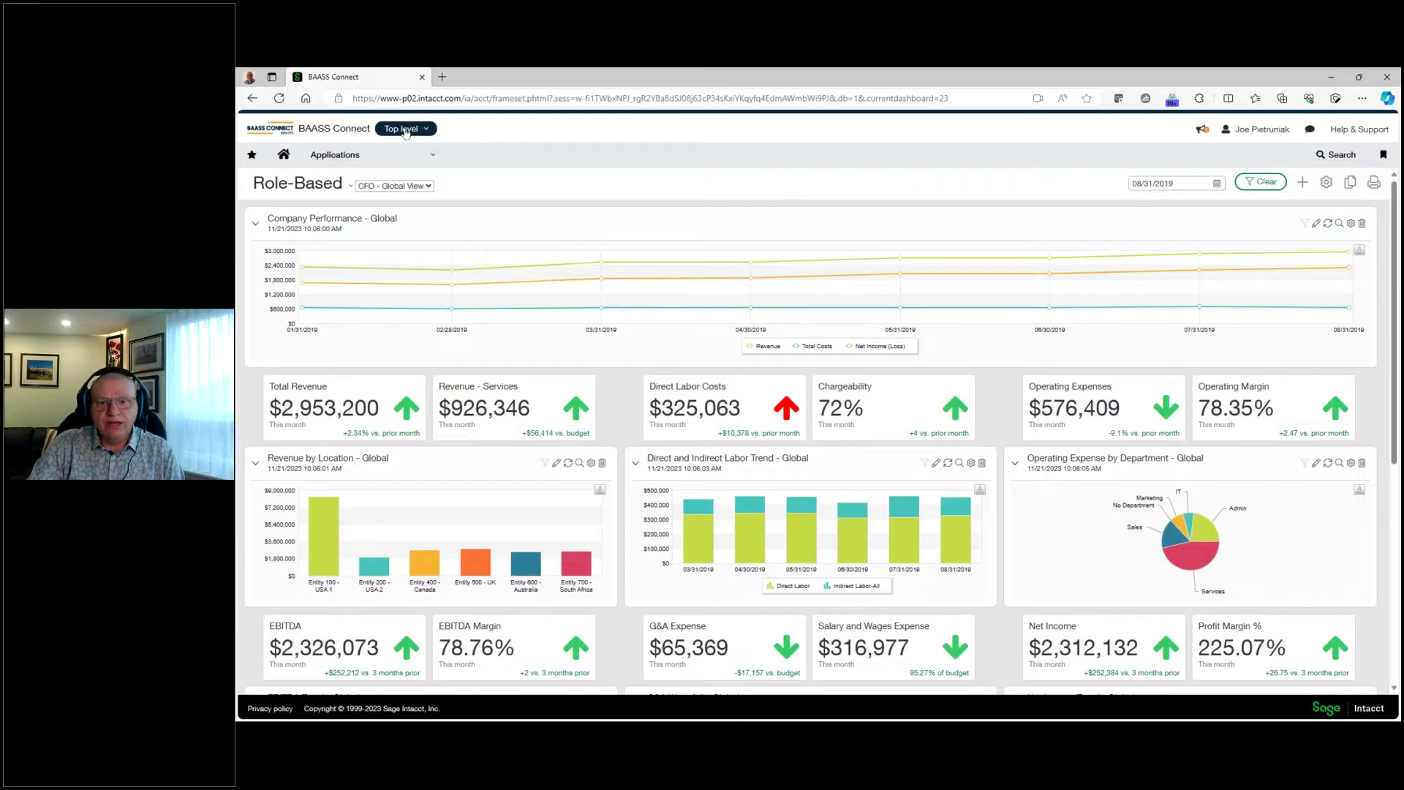
left_click(406, 131)
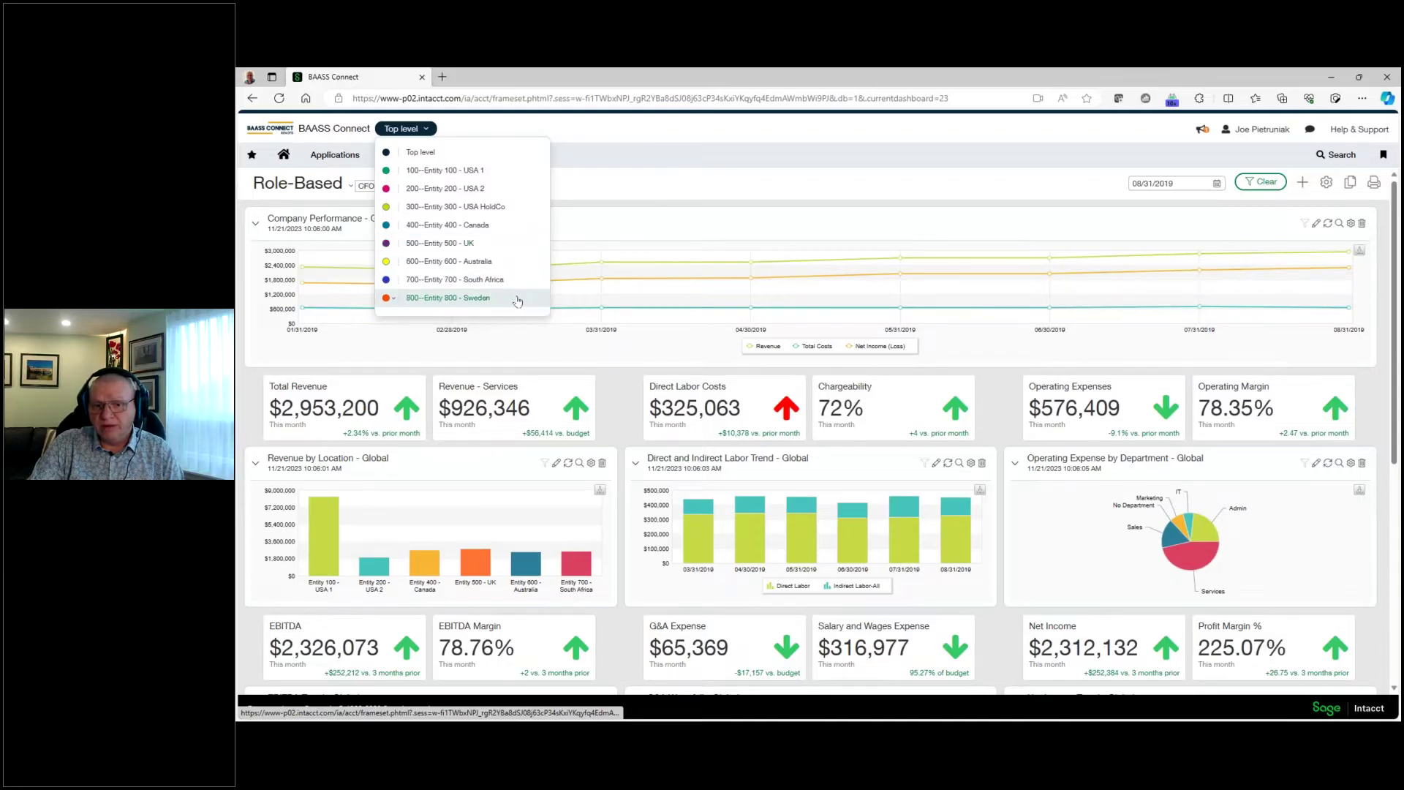
left_click(827, 195)
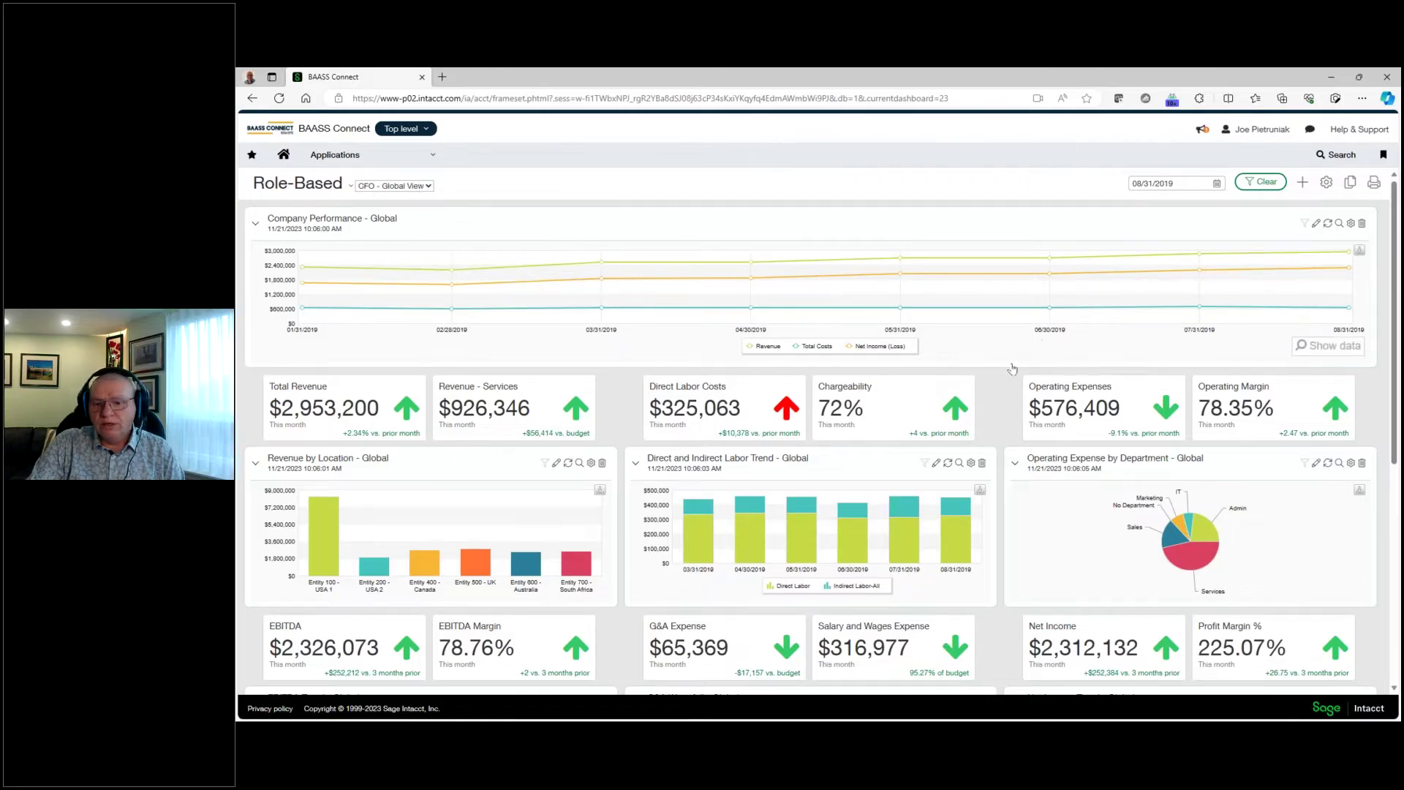
mouse_move(961, 518)
scroll(962, 517, "down", 3)
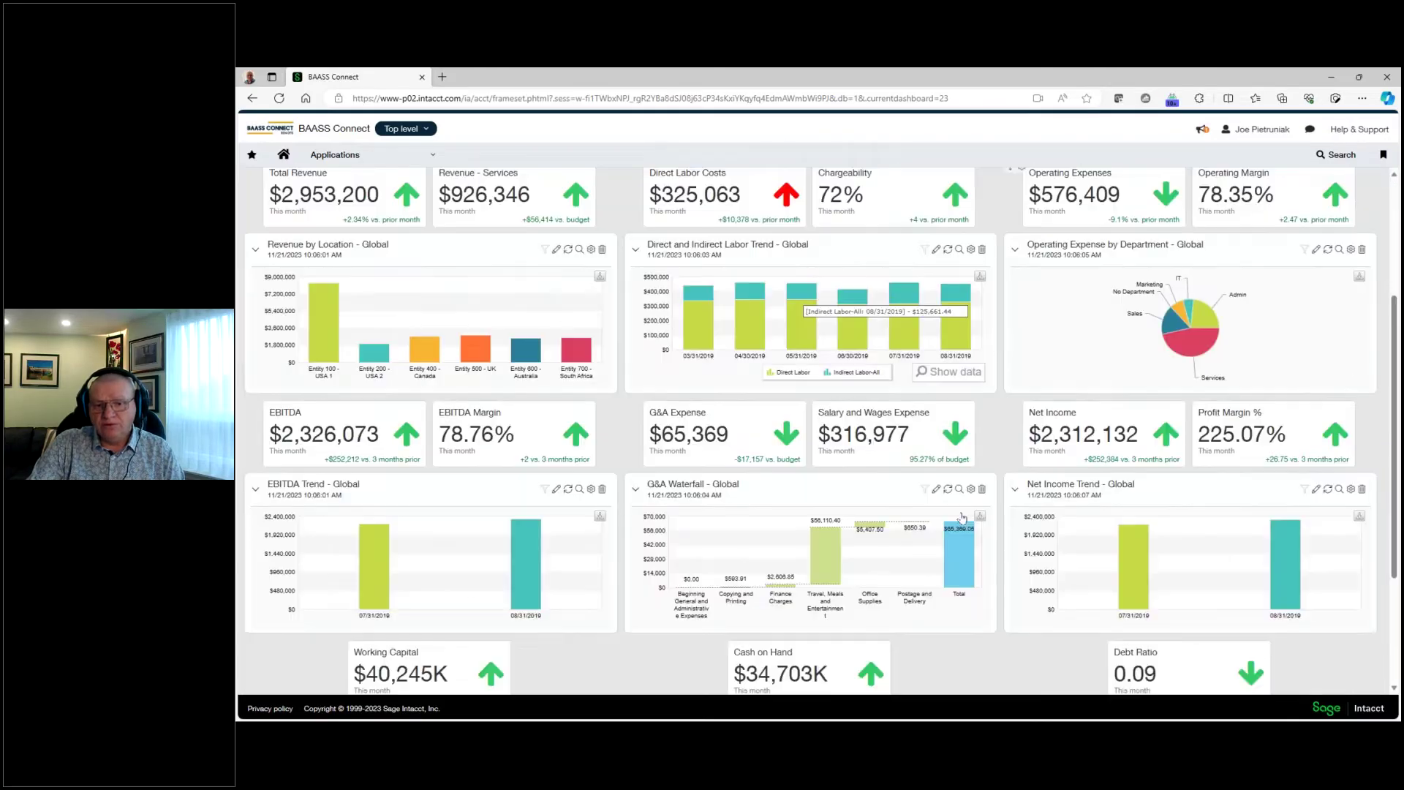
scroll(980, 498, "up", 2)
scroll(984, 493, "up", 1)
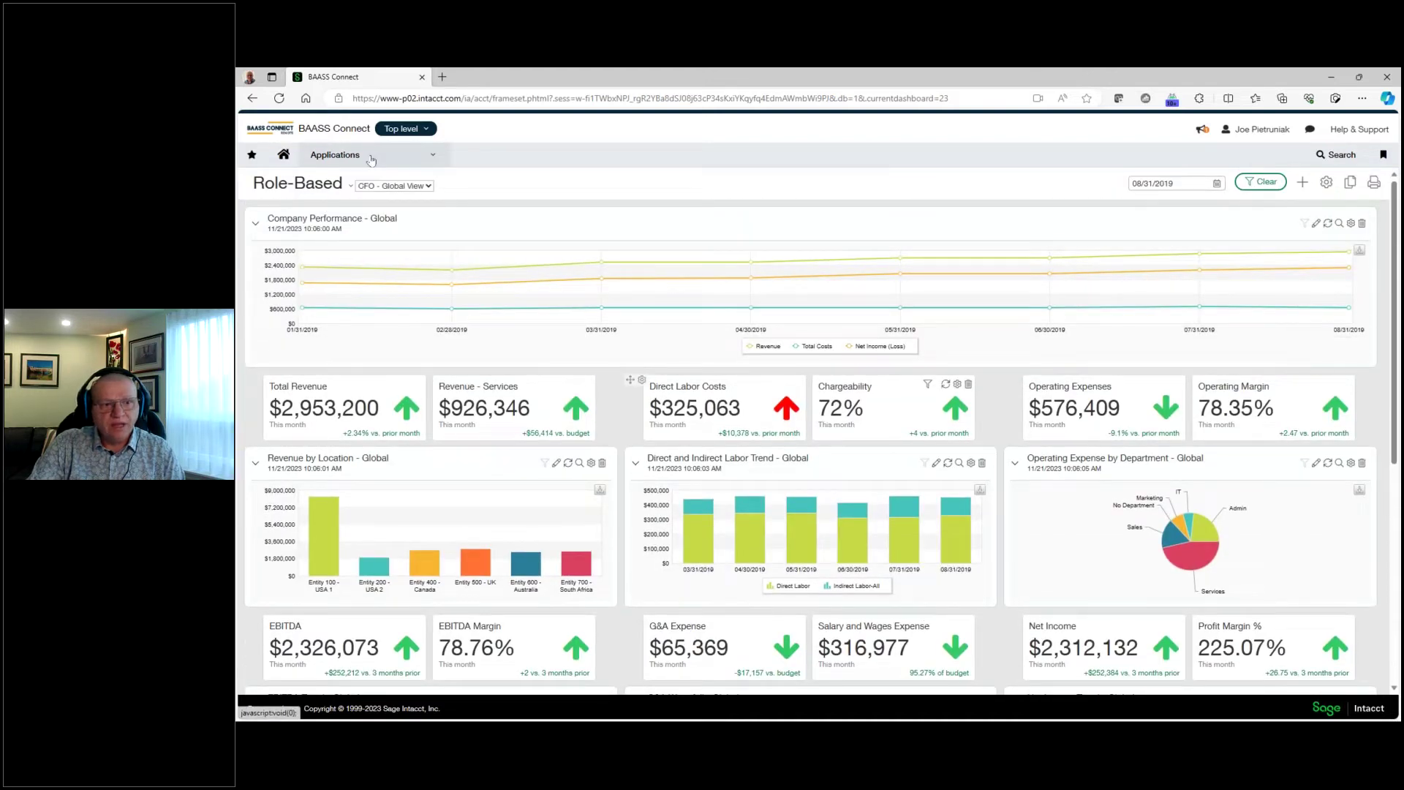
Start a new entity record from Company > Setup > Entities
left_click(371, 158)
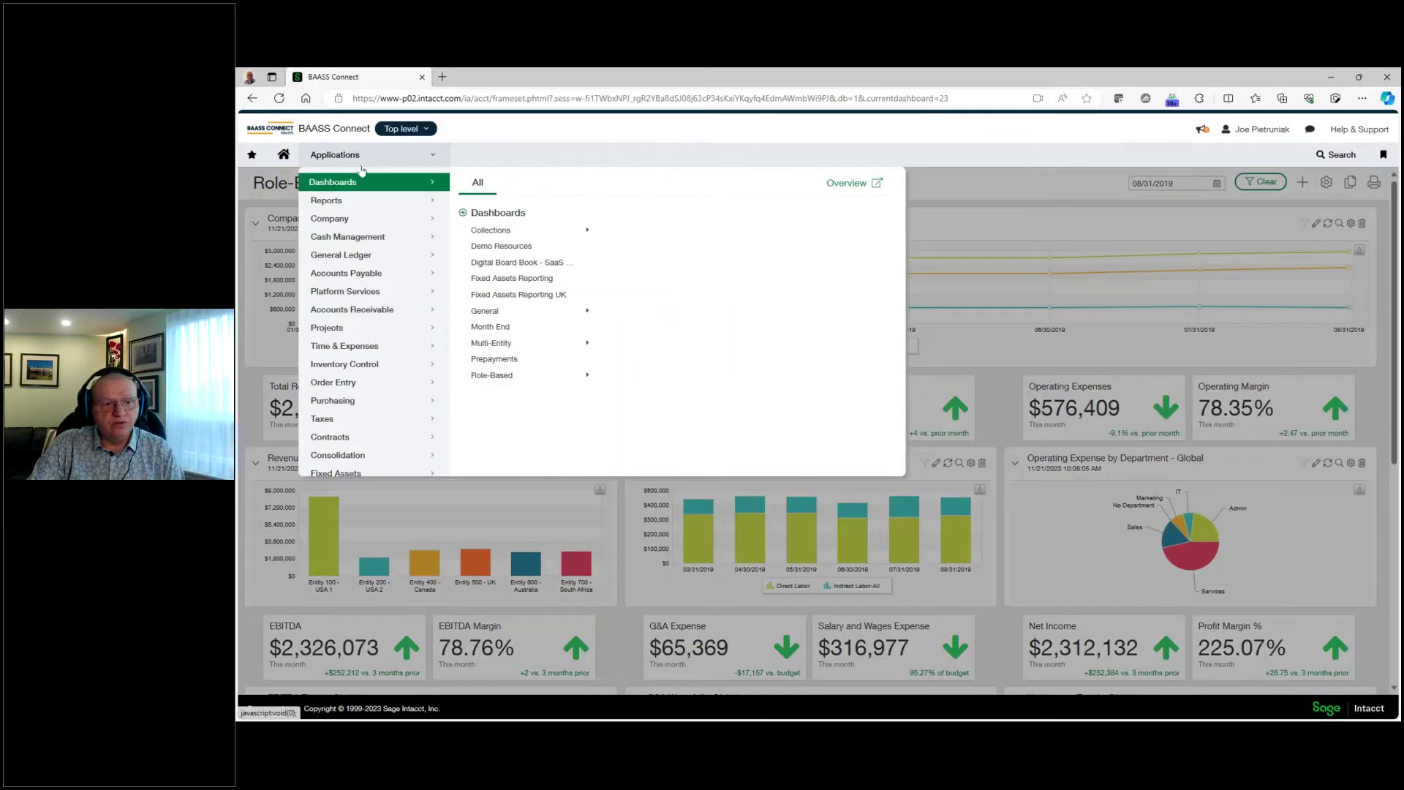
mouse_move(330, 220)
left_click(532, 183)
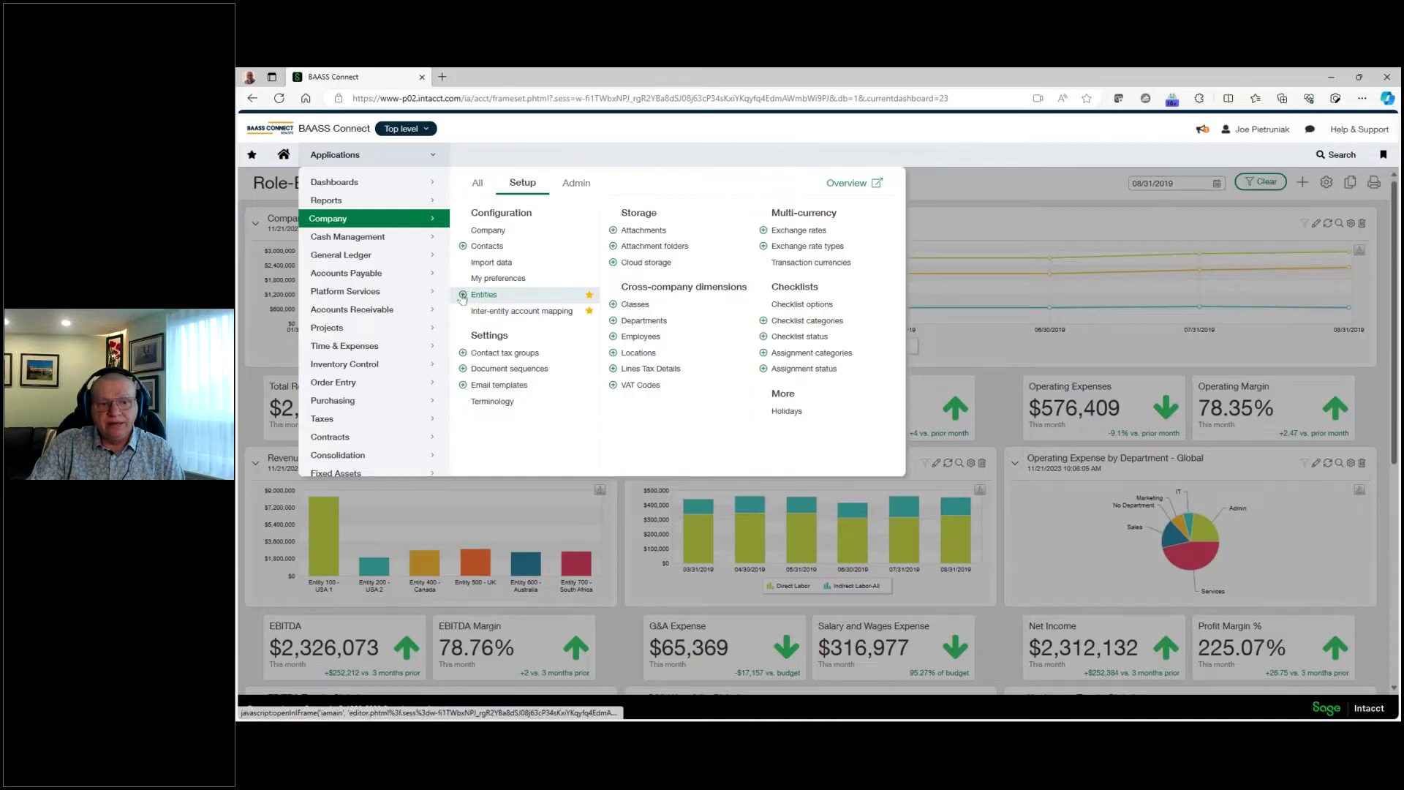
left_click(462, 295)
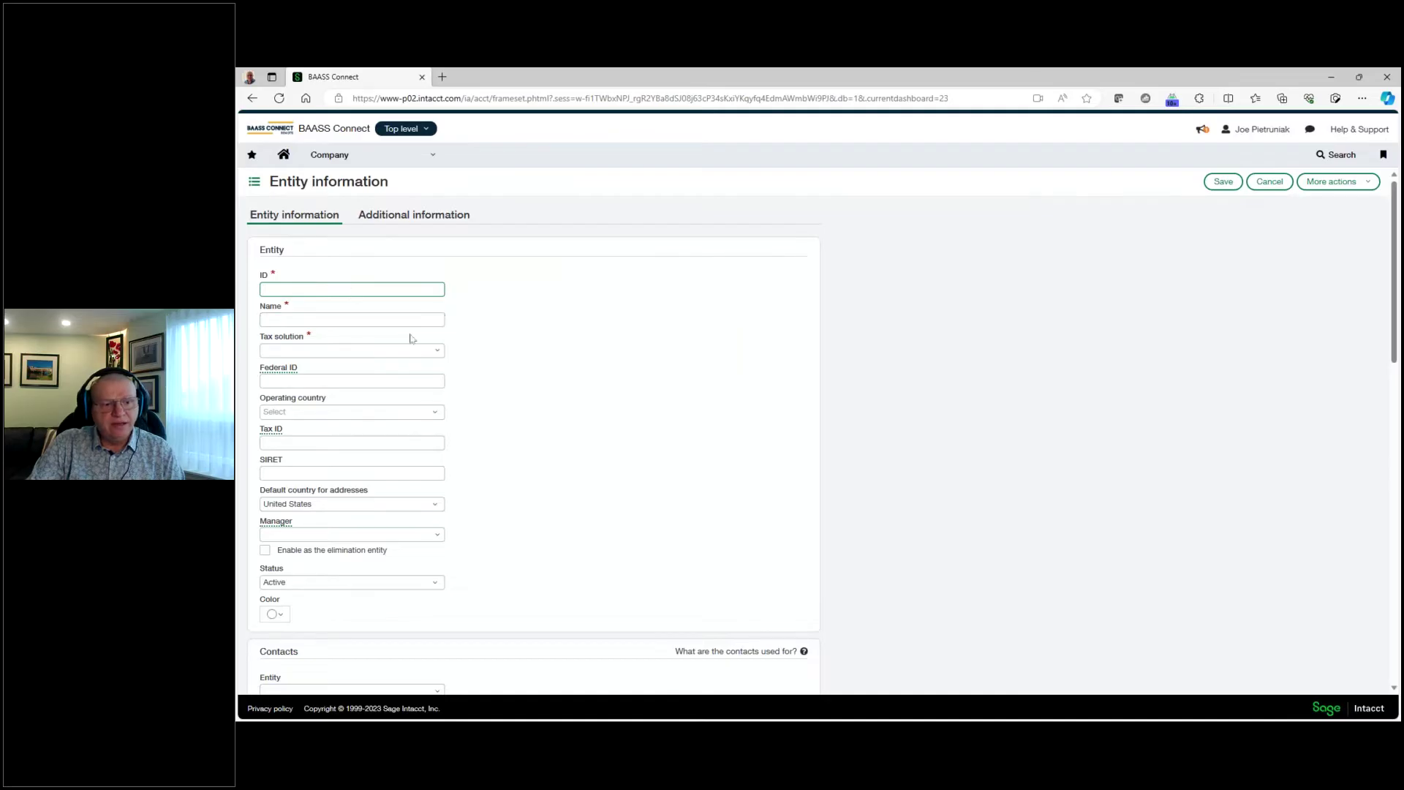
Set the tax solution to Canadian Sales Tax - SYS, then cancel the entity form unsaved
left_click(437, 353)
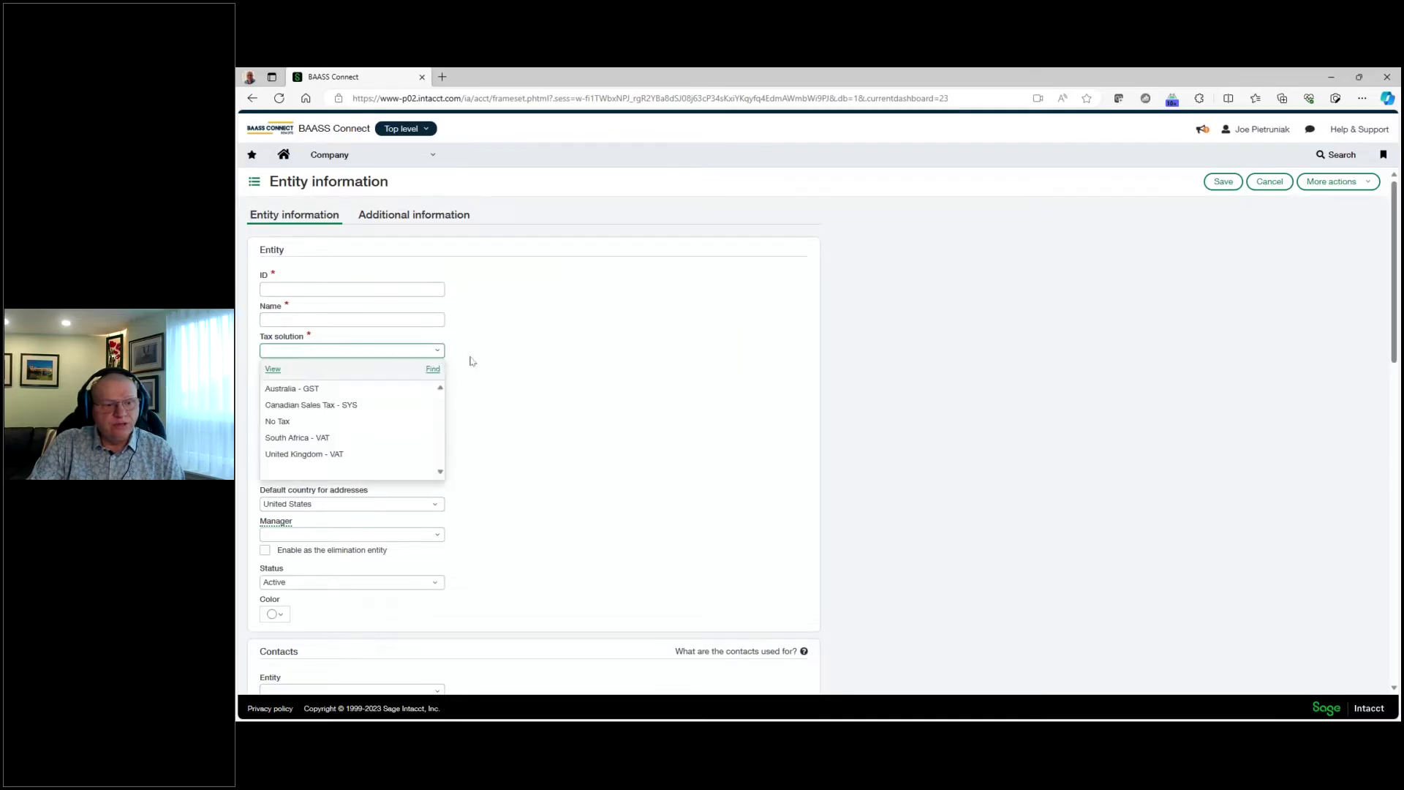
left_click(402, 404)
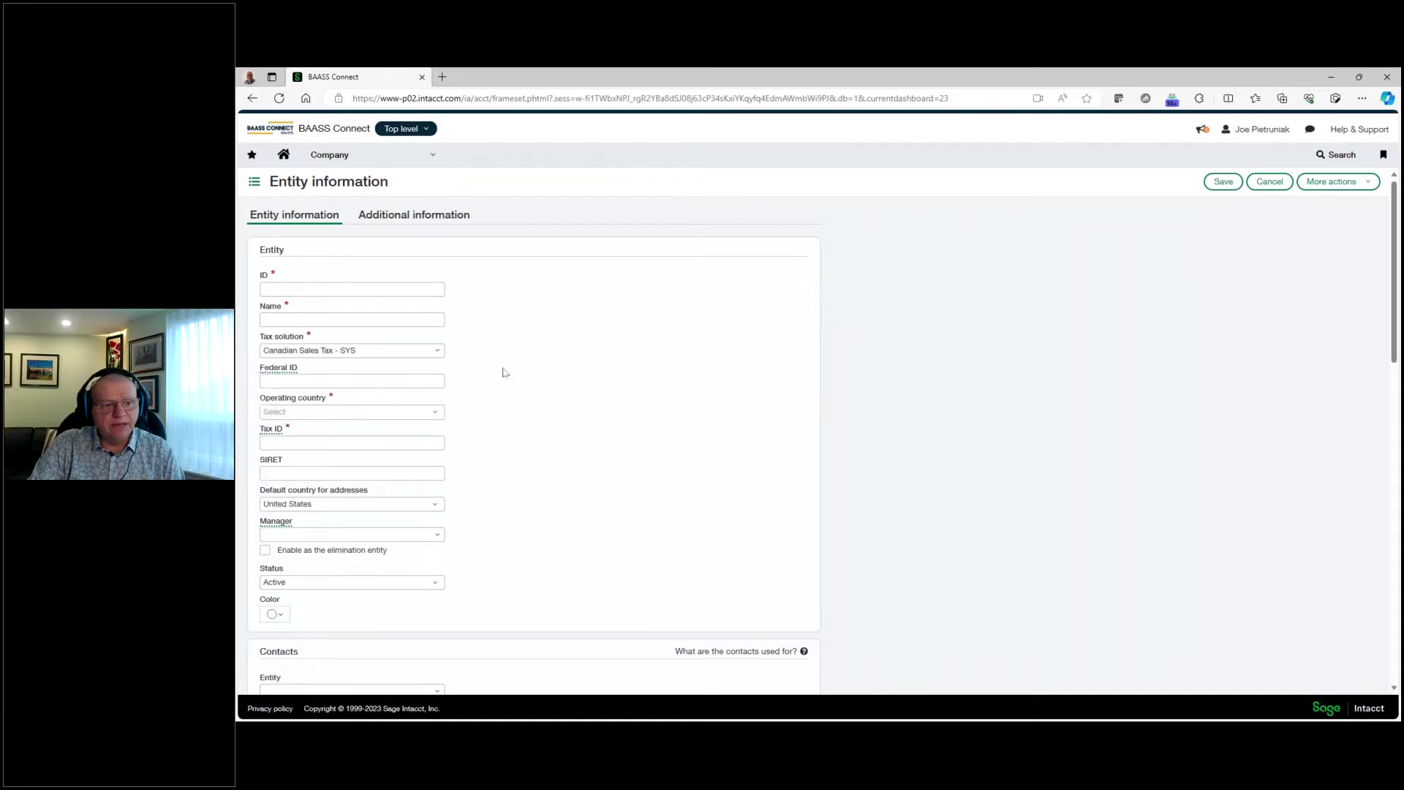
left_click(441, 356)
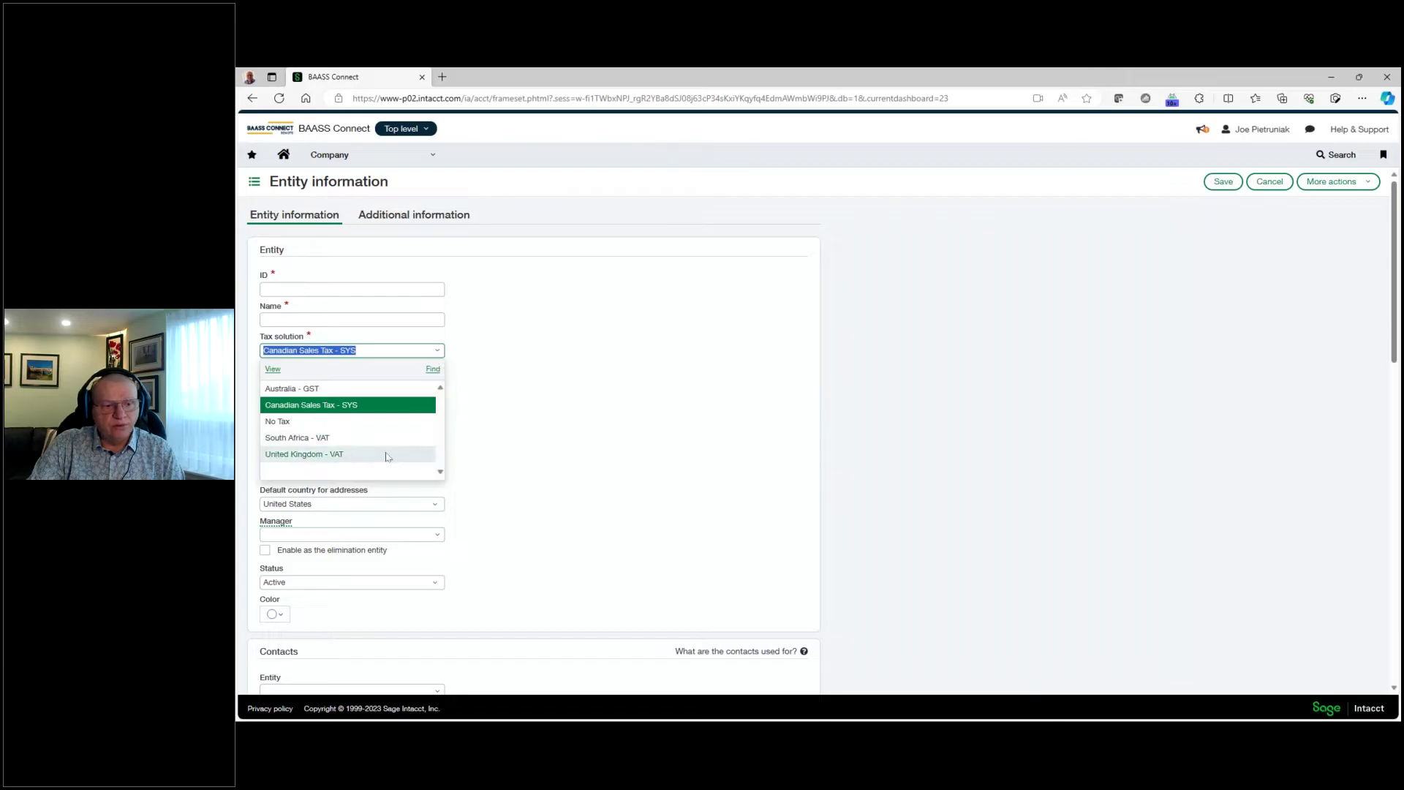
left_click(660, 376)
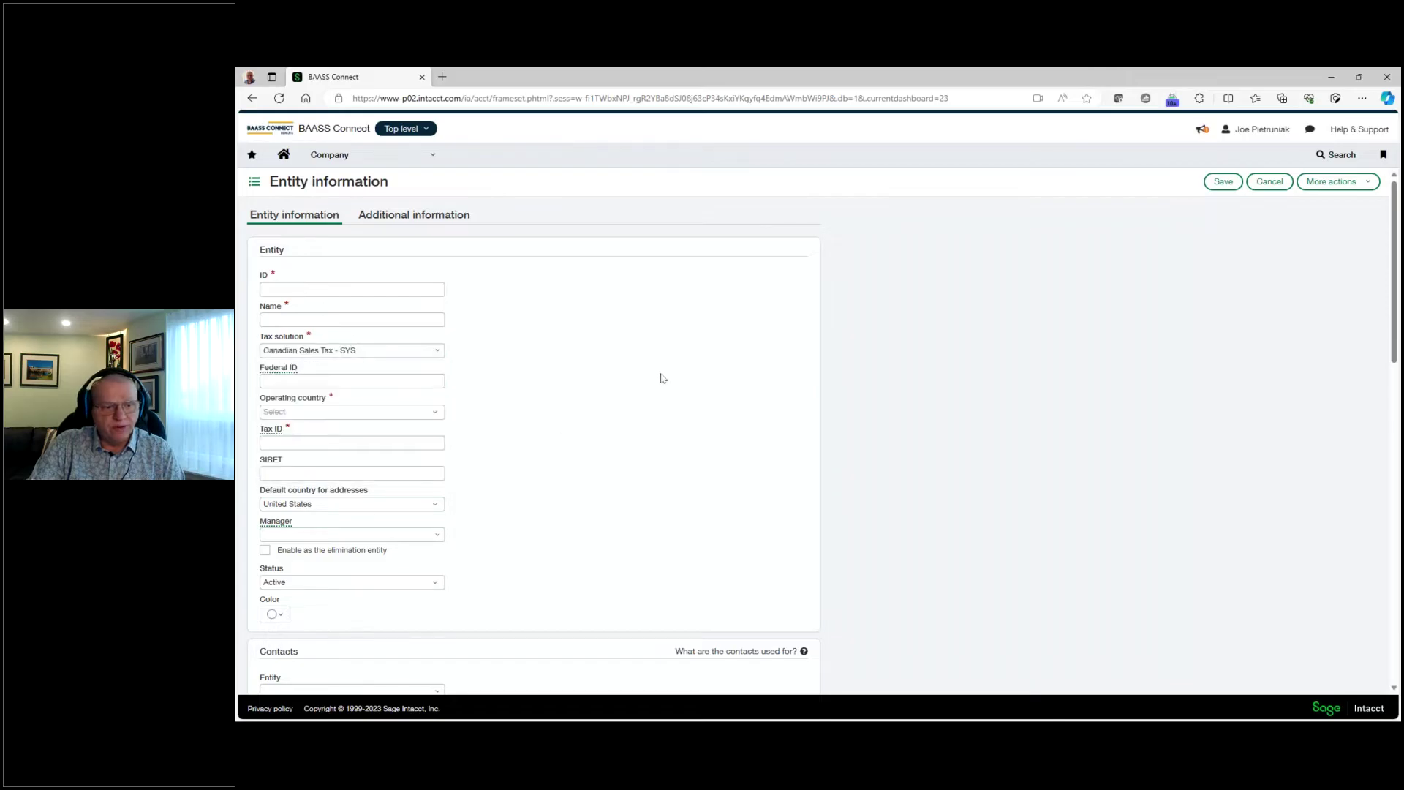
scroll(612, 388, "down", 3)
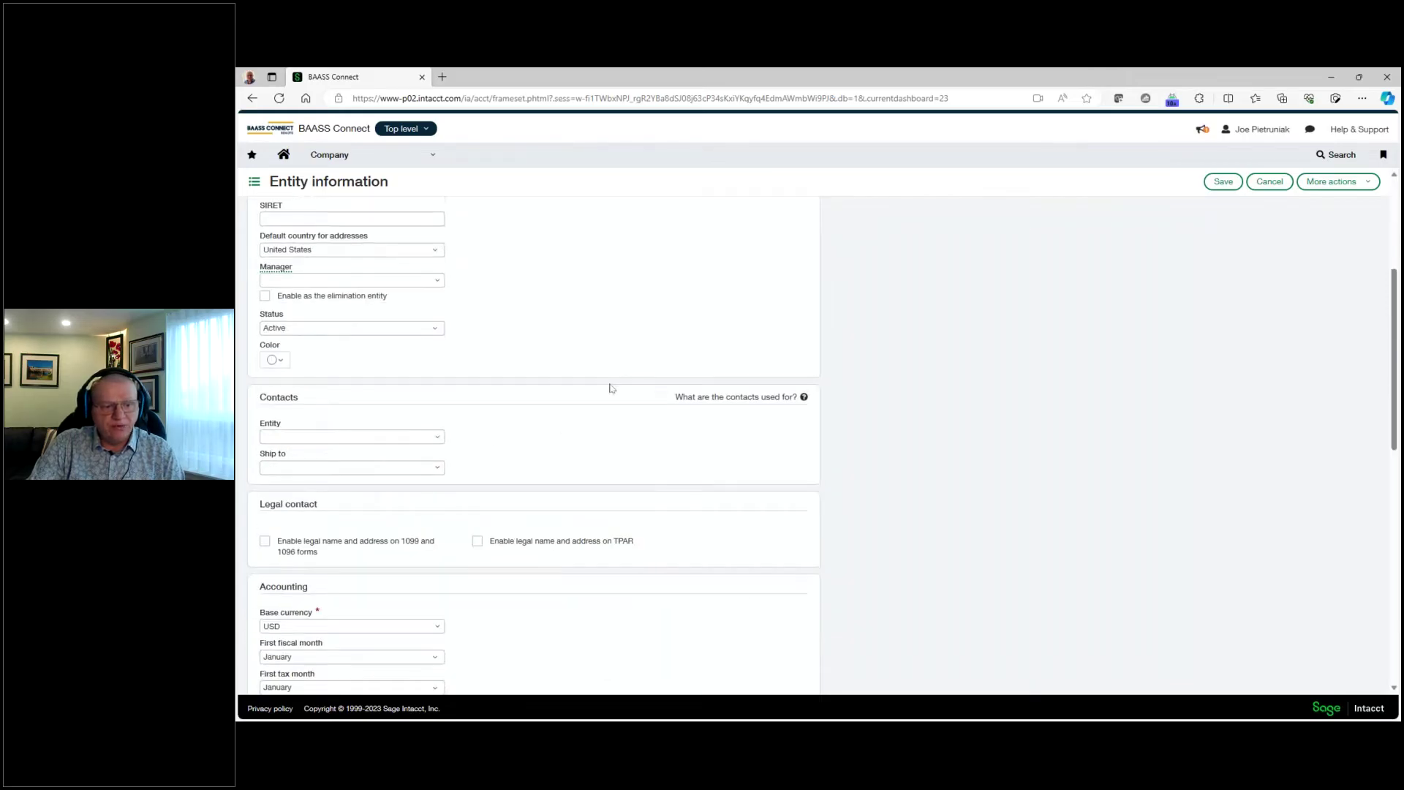
scroll(611, 388, "up", 4)
left_click(1268, 183)
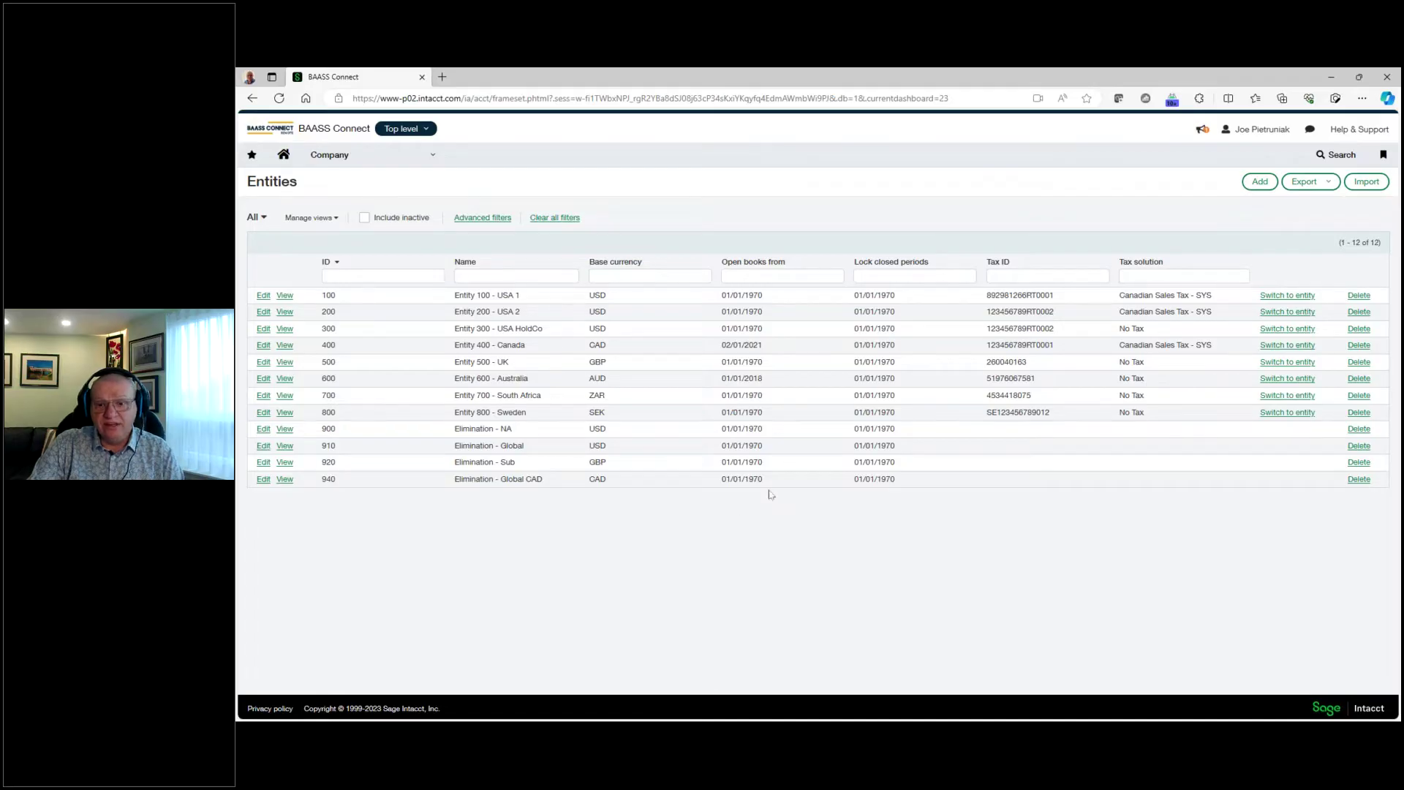
Open Company Setup's inter-entity account mapping showing due-to and due-from accounts for 21 entity pairs
left_click(407, 162)
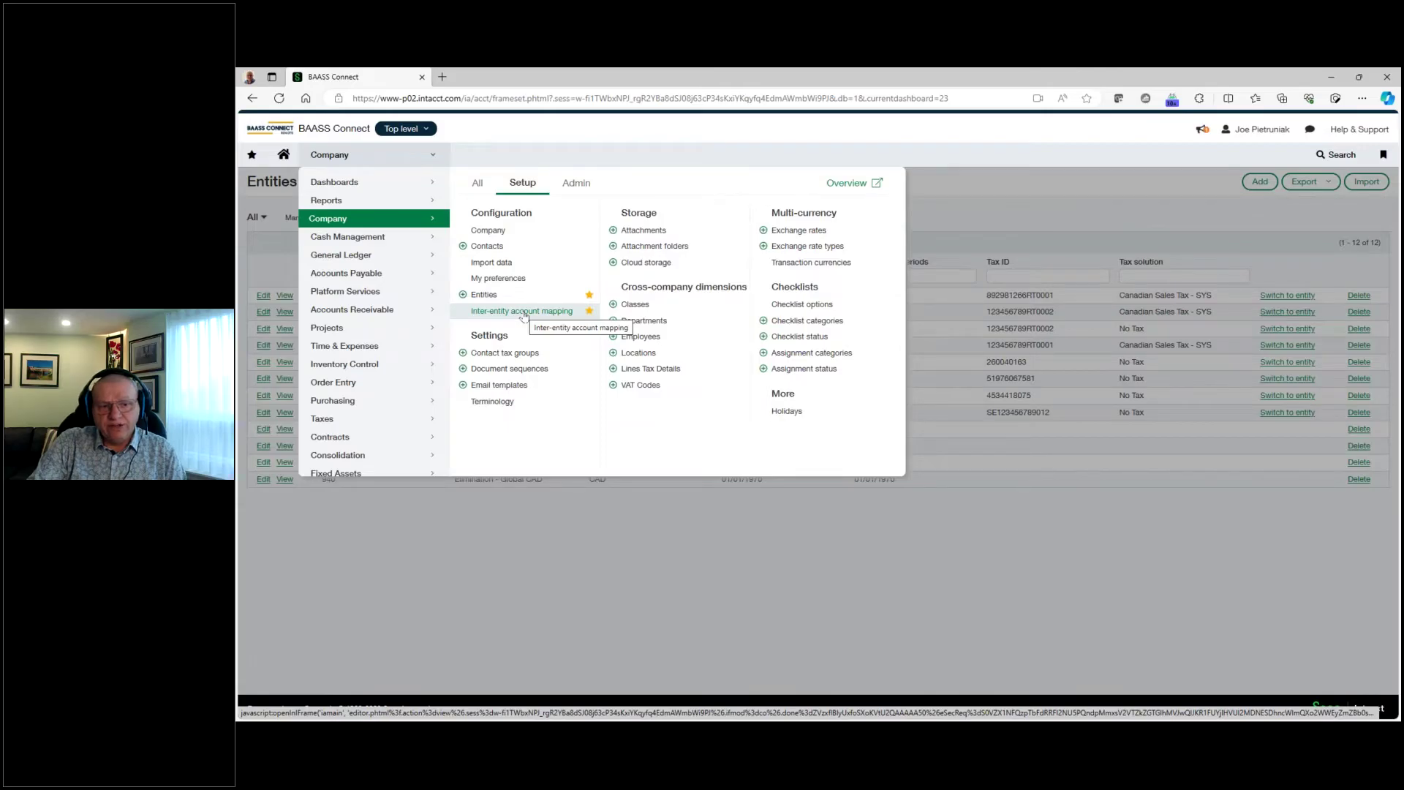
left_click(524, 312)
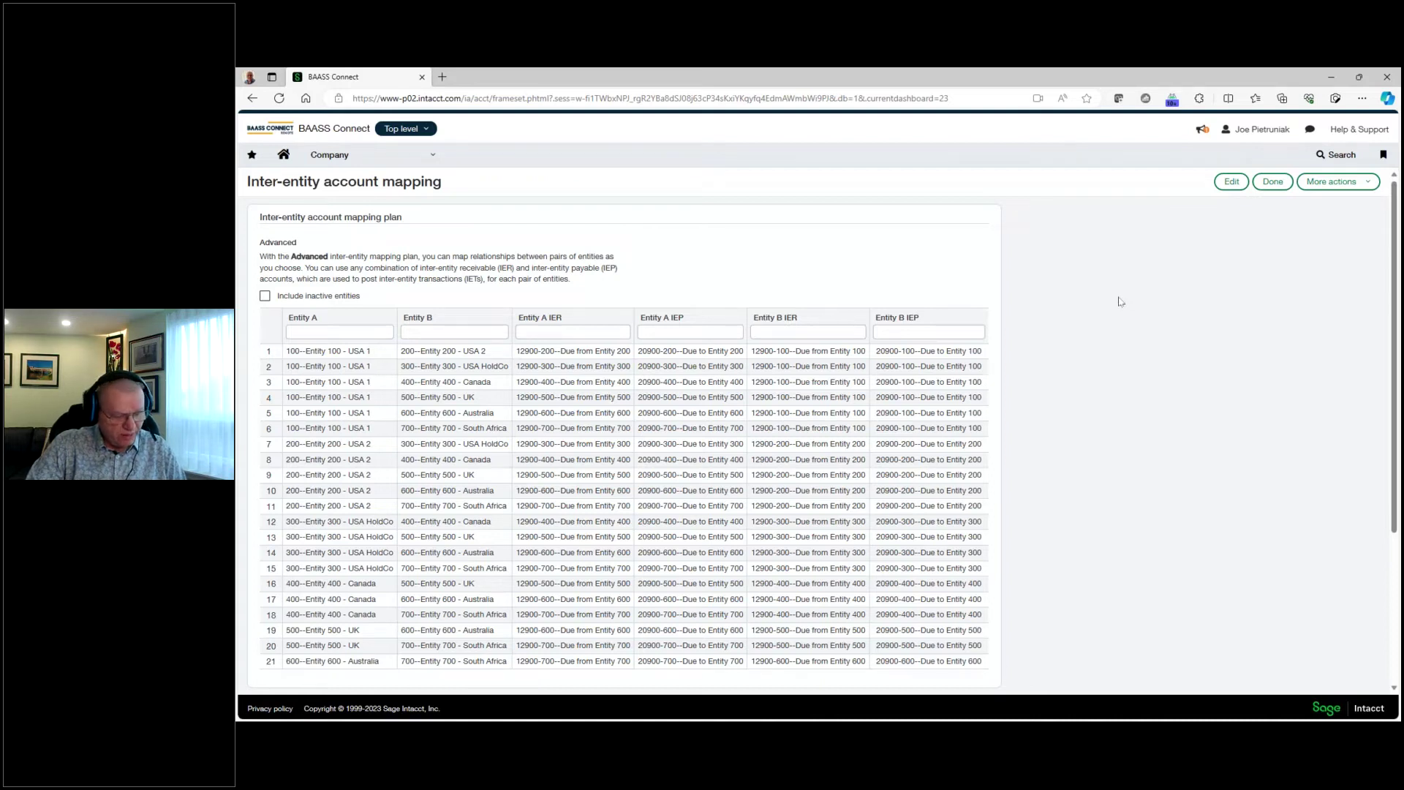
mouse_move(400, 165)
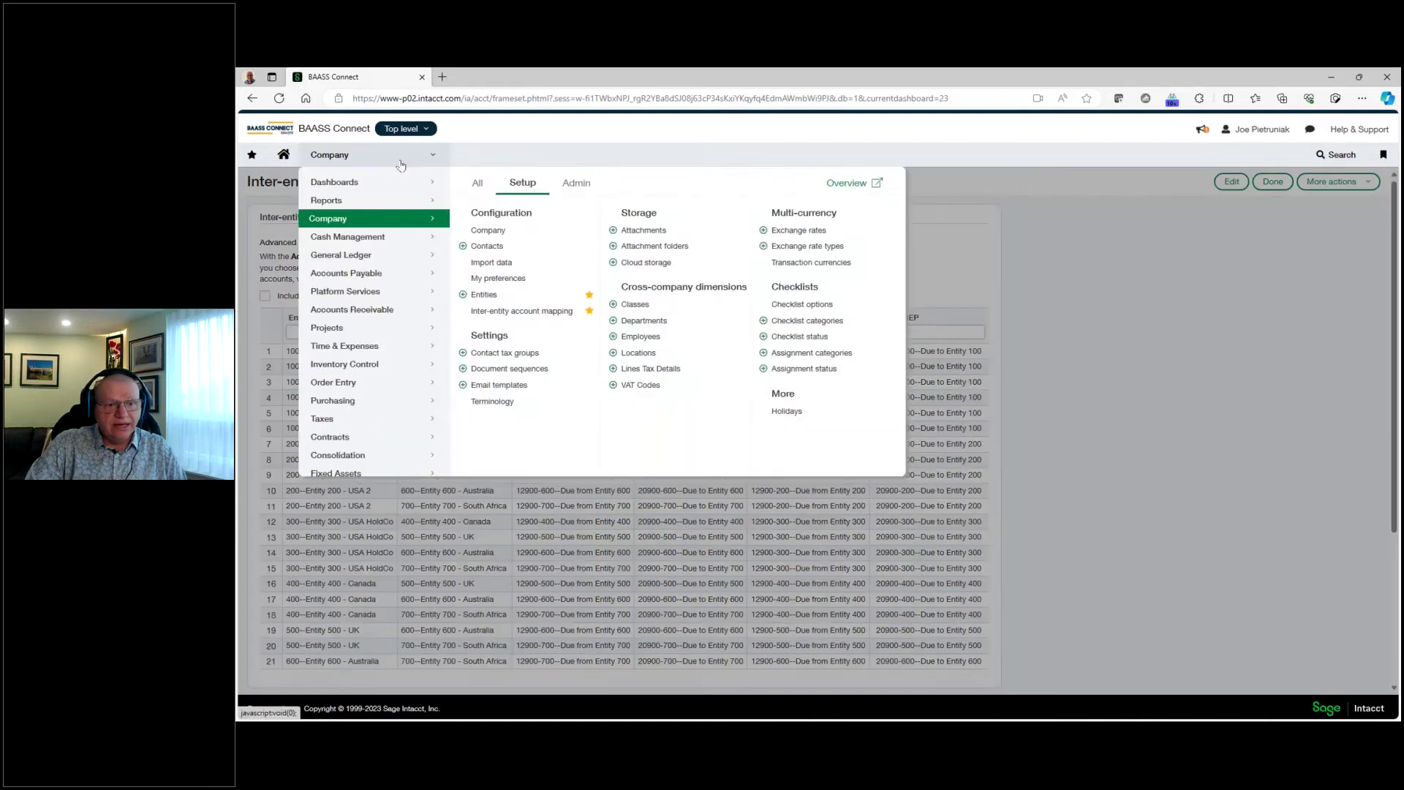
Open the GJ journal's transaction list and view journal entry 1035
mouse_move(380, 255)
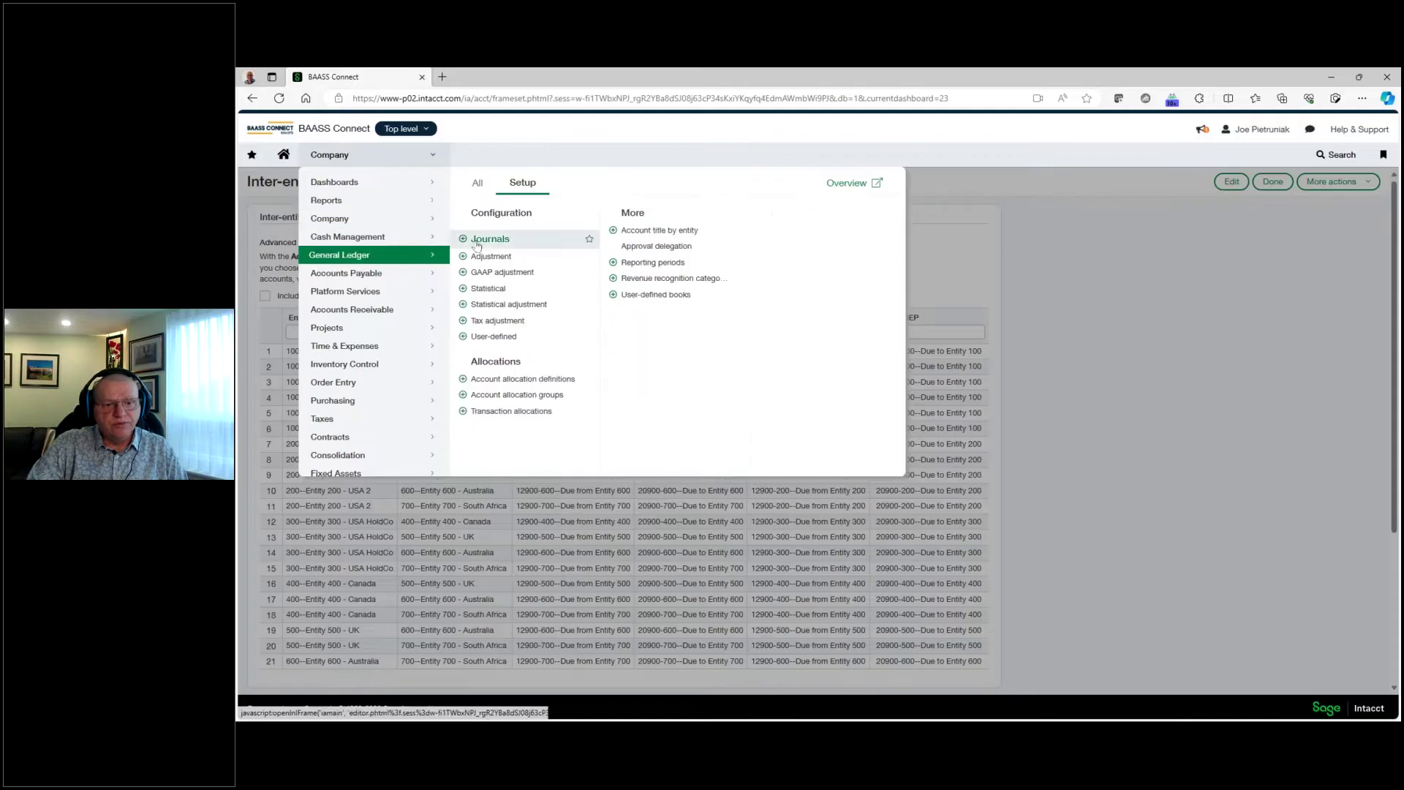
left_click(504, 240)
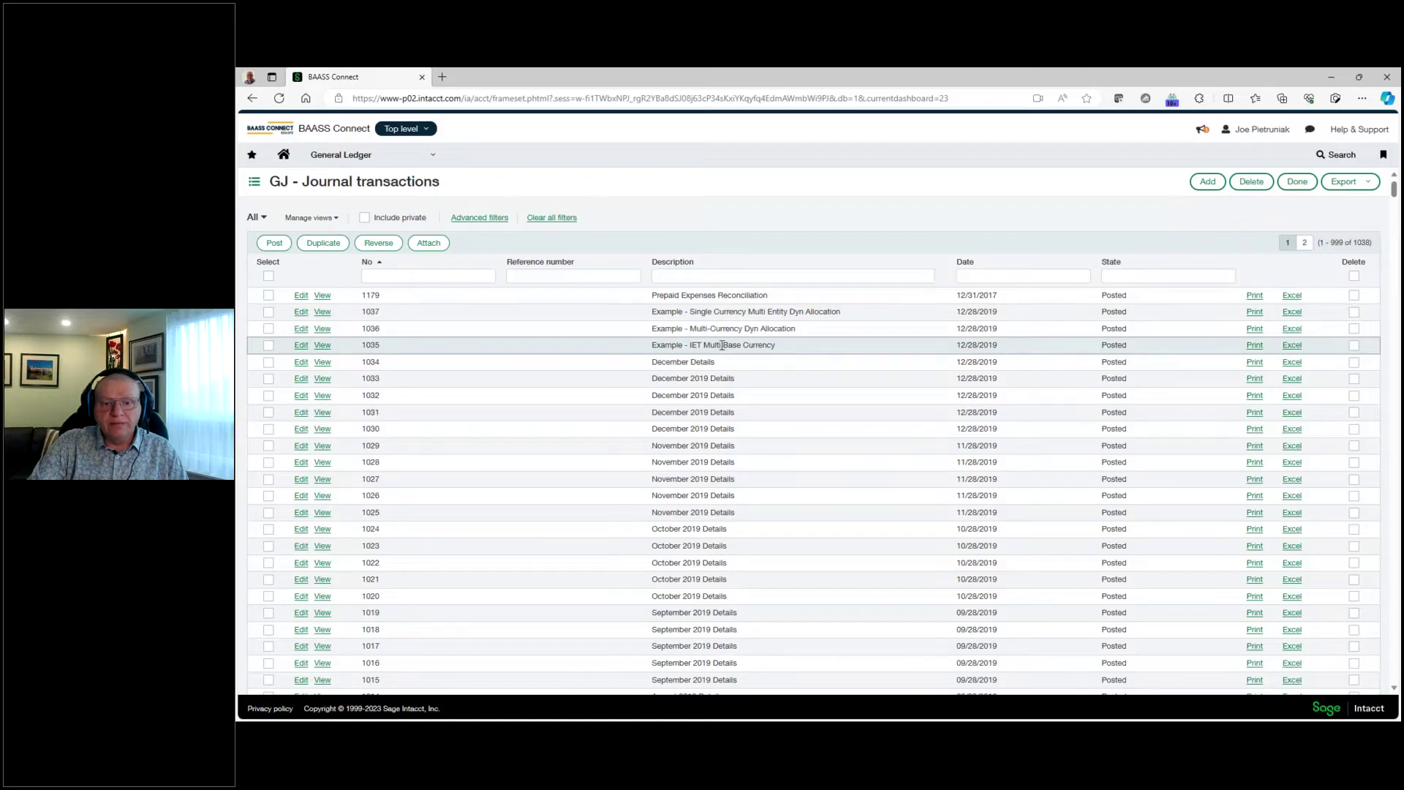
left_click(322, 345)
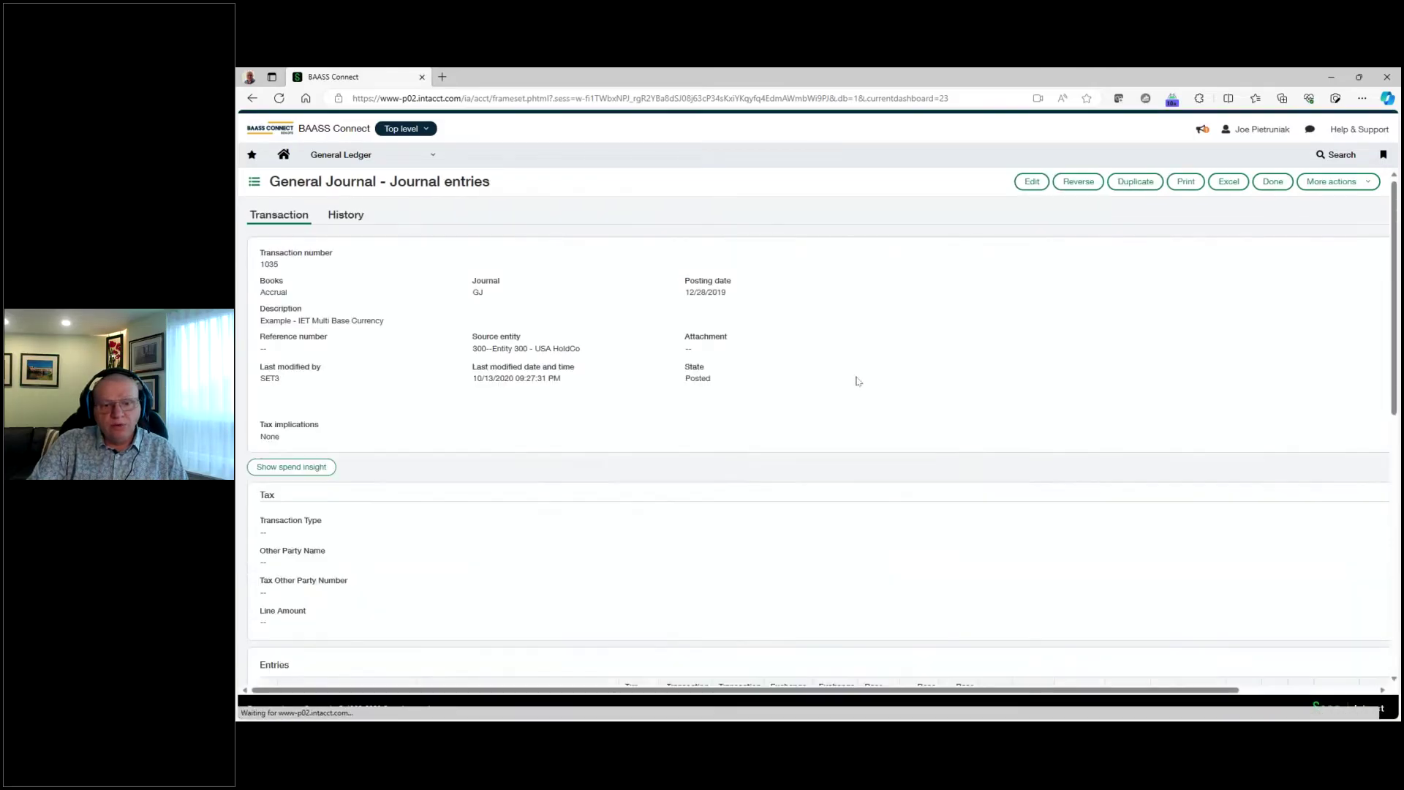
Review entry 1035's generated inter-entity lines, return to the list and start a new entry
scroll(605, 483, "down", 3)
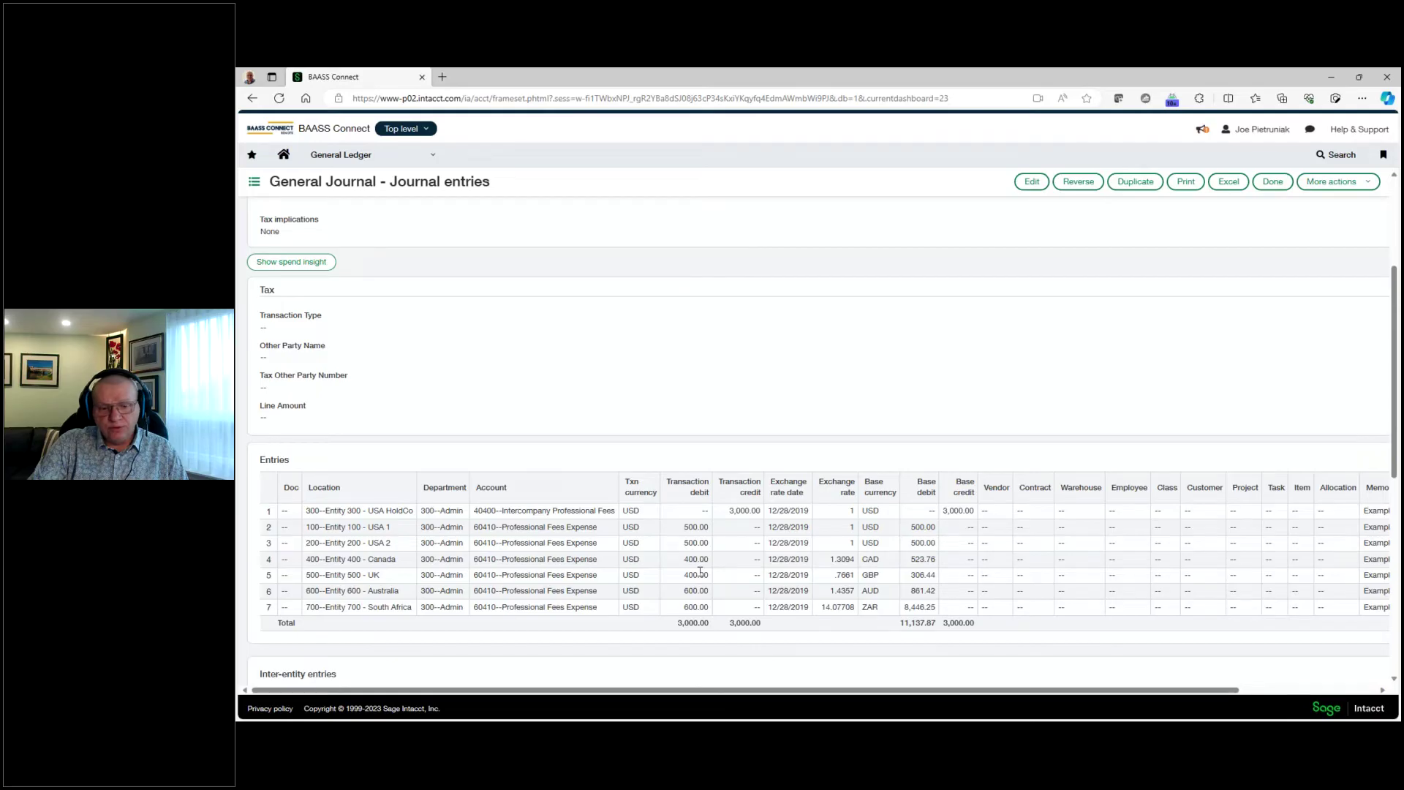
scroll(700, 572, "down", 3)
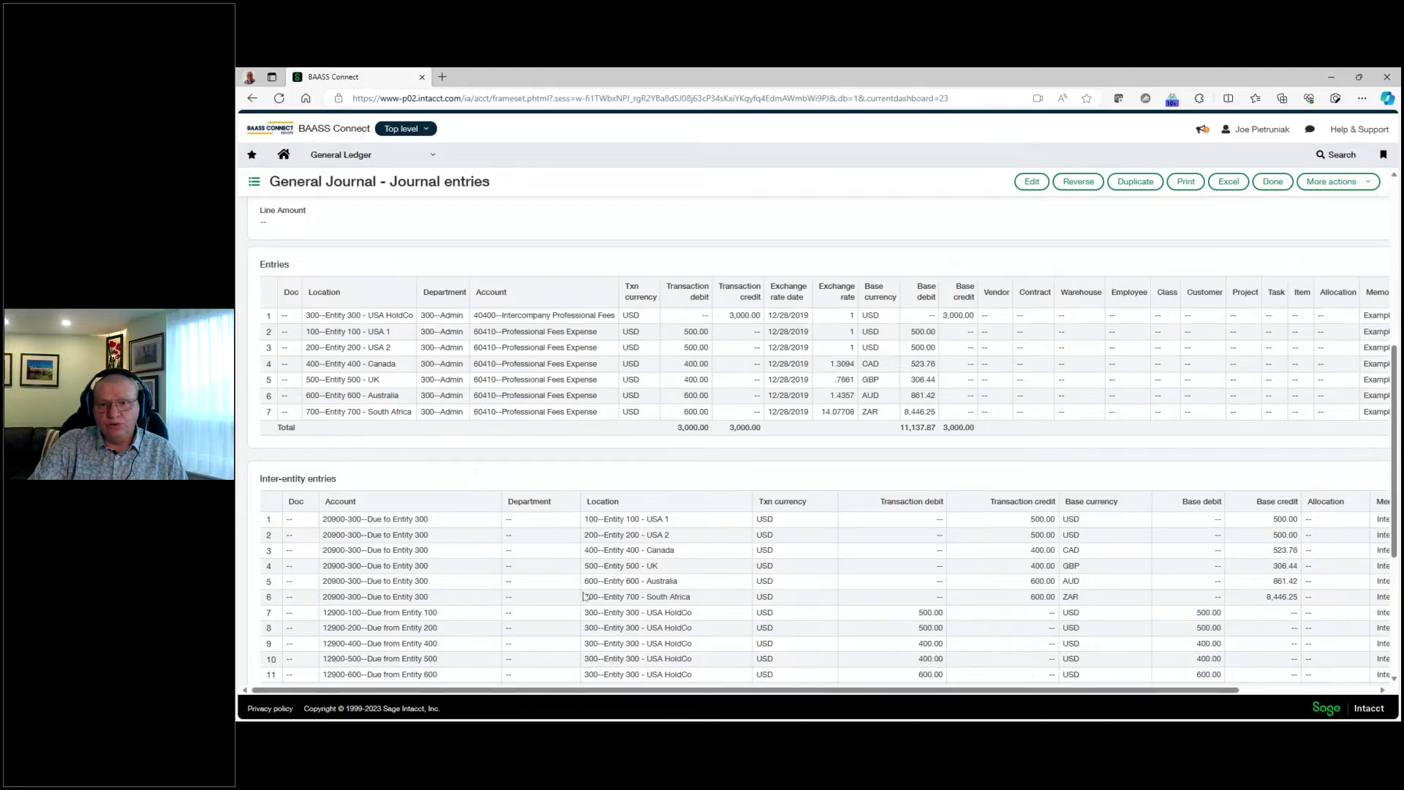
scroll(866, 458, "up", 5)
left_click(1272, 181)
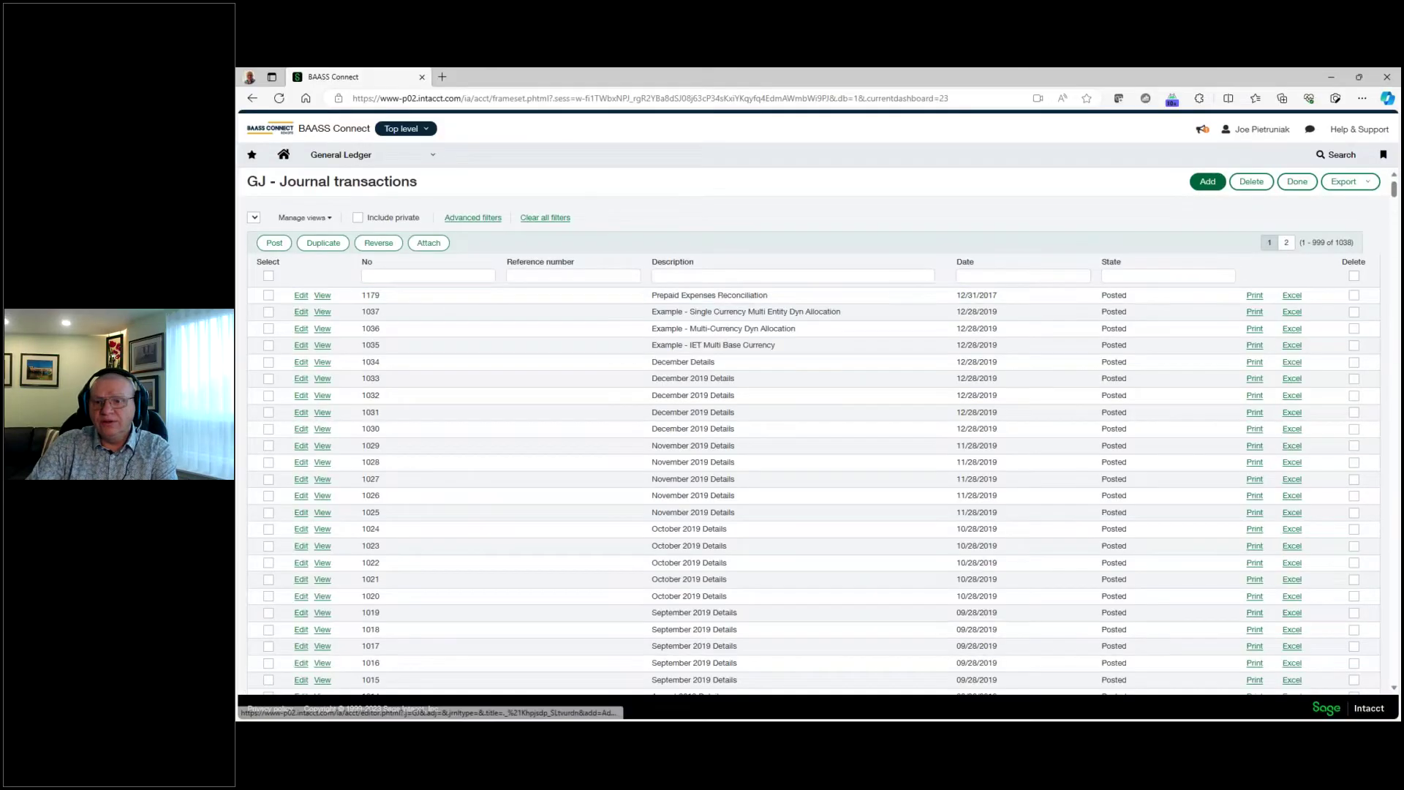
left_click(1208, 181)
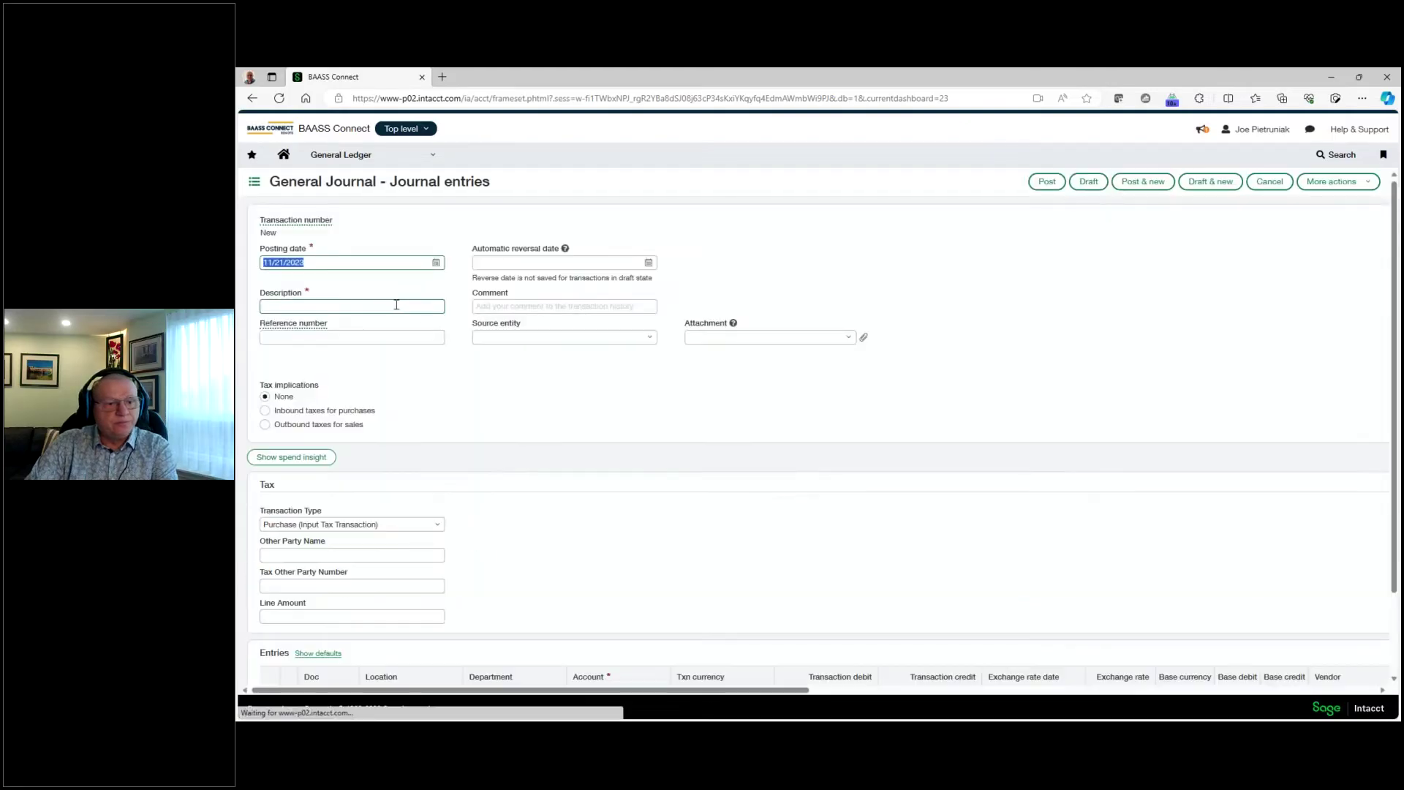
Give the new journal entry the description 'Sample'
left_click(396, 305)
type("Samp")
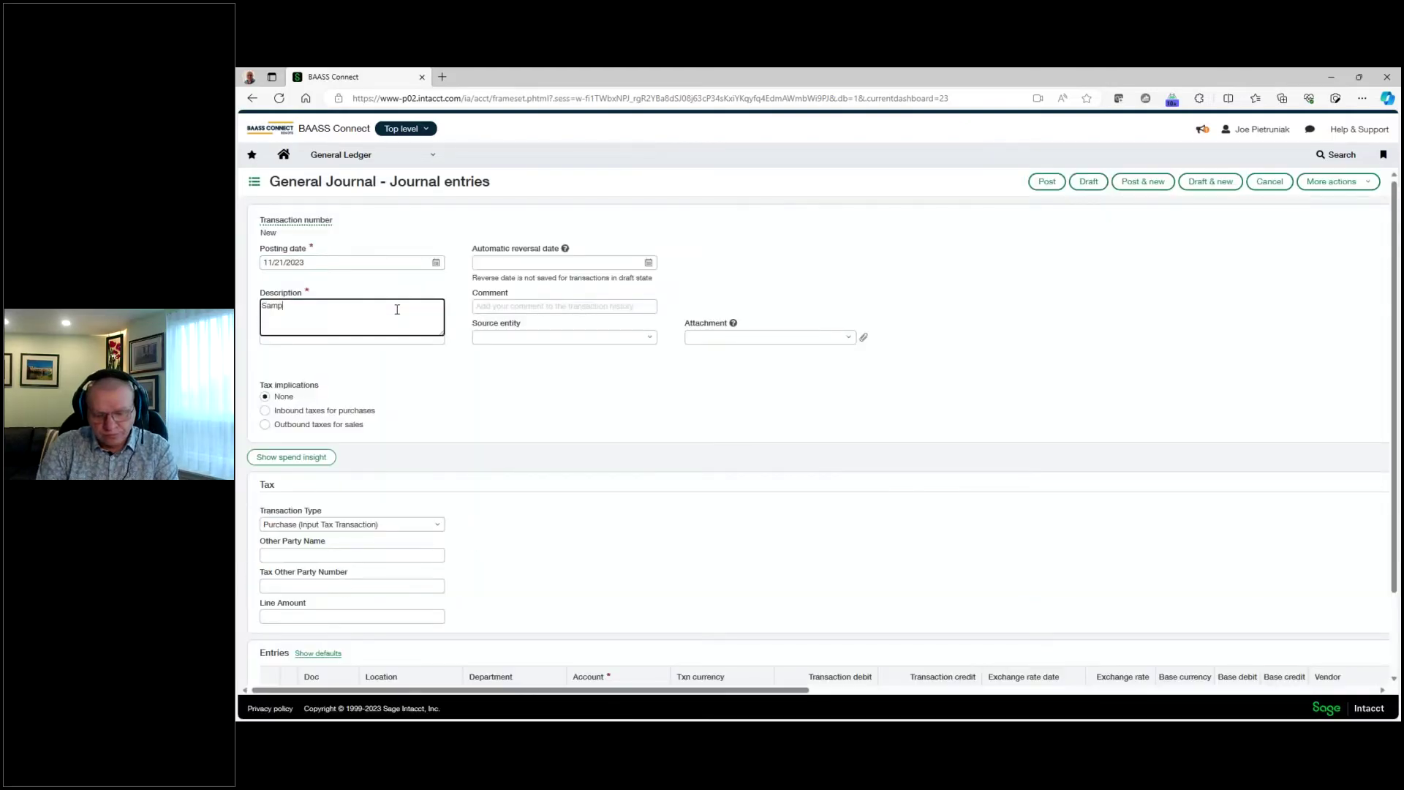
type("le")
key("Tab")
left_click(863, 518)
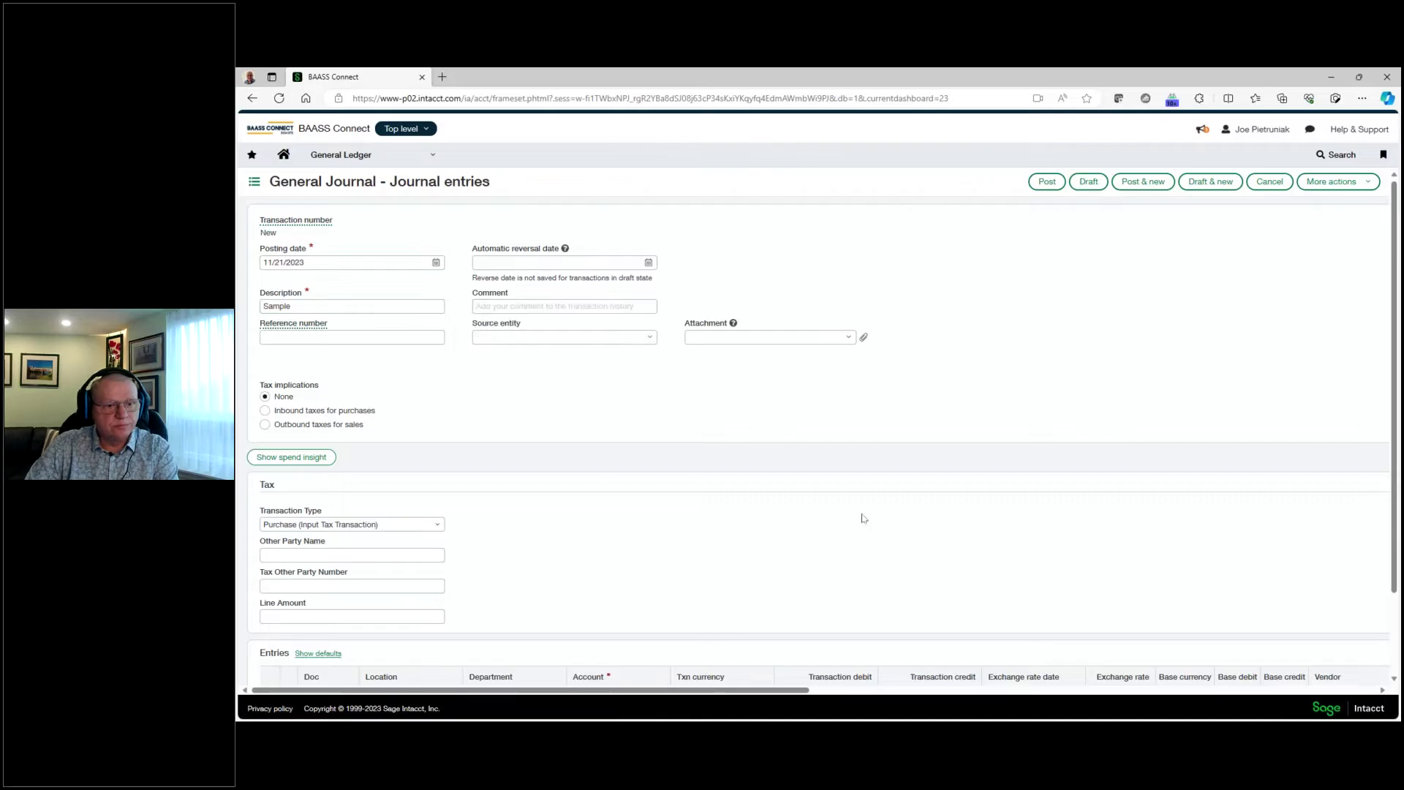
scroll(573, 505, "down", 1)
Add line 1: Entity 100, department 100--Sales, account 13300--Supplies, debit 1,000.00
left_click(382, 592)
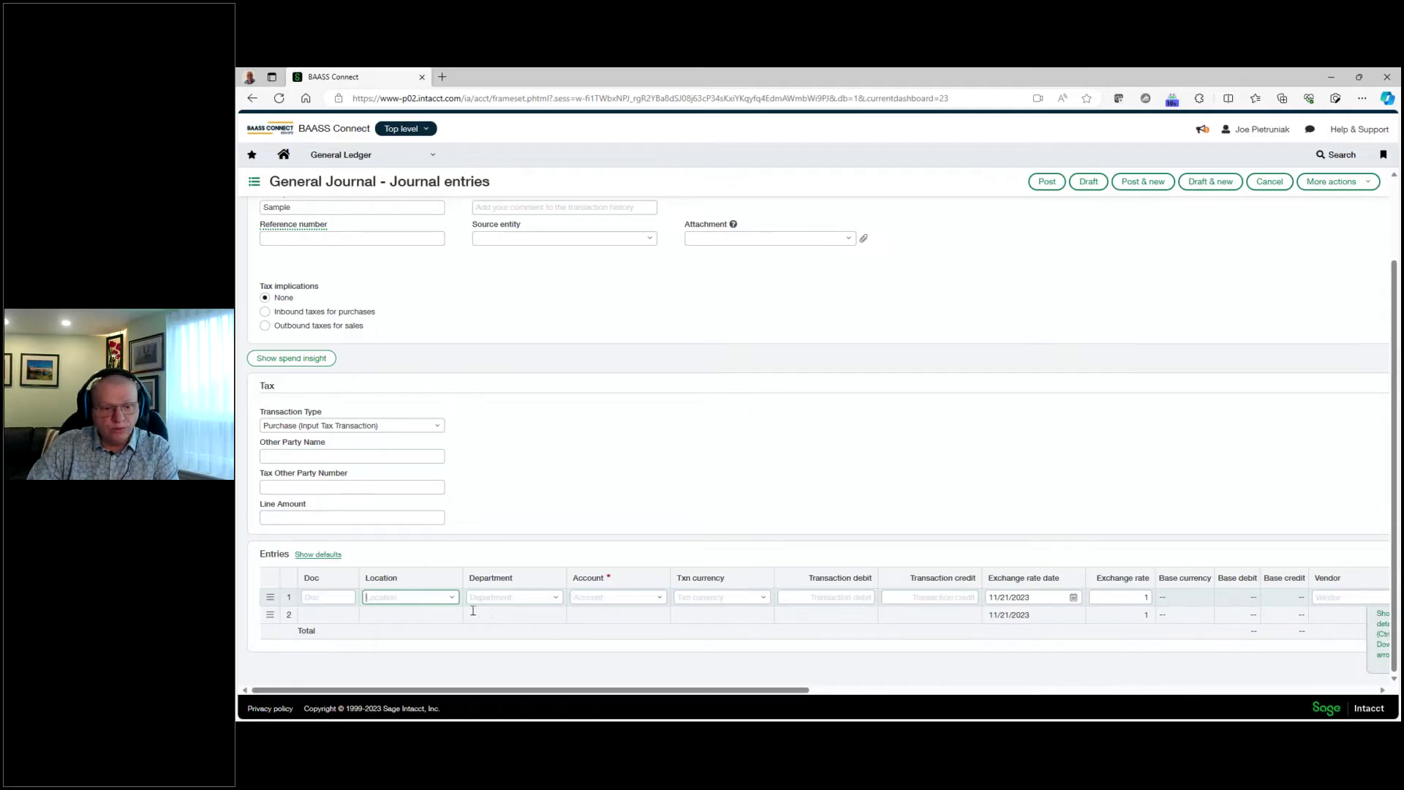
left_click(451, 597)
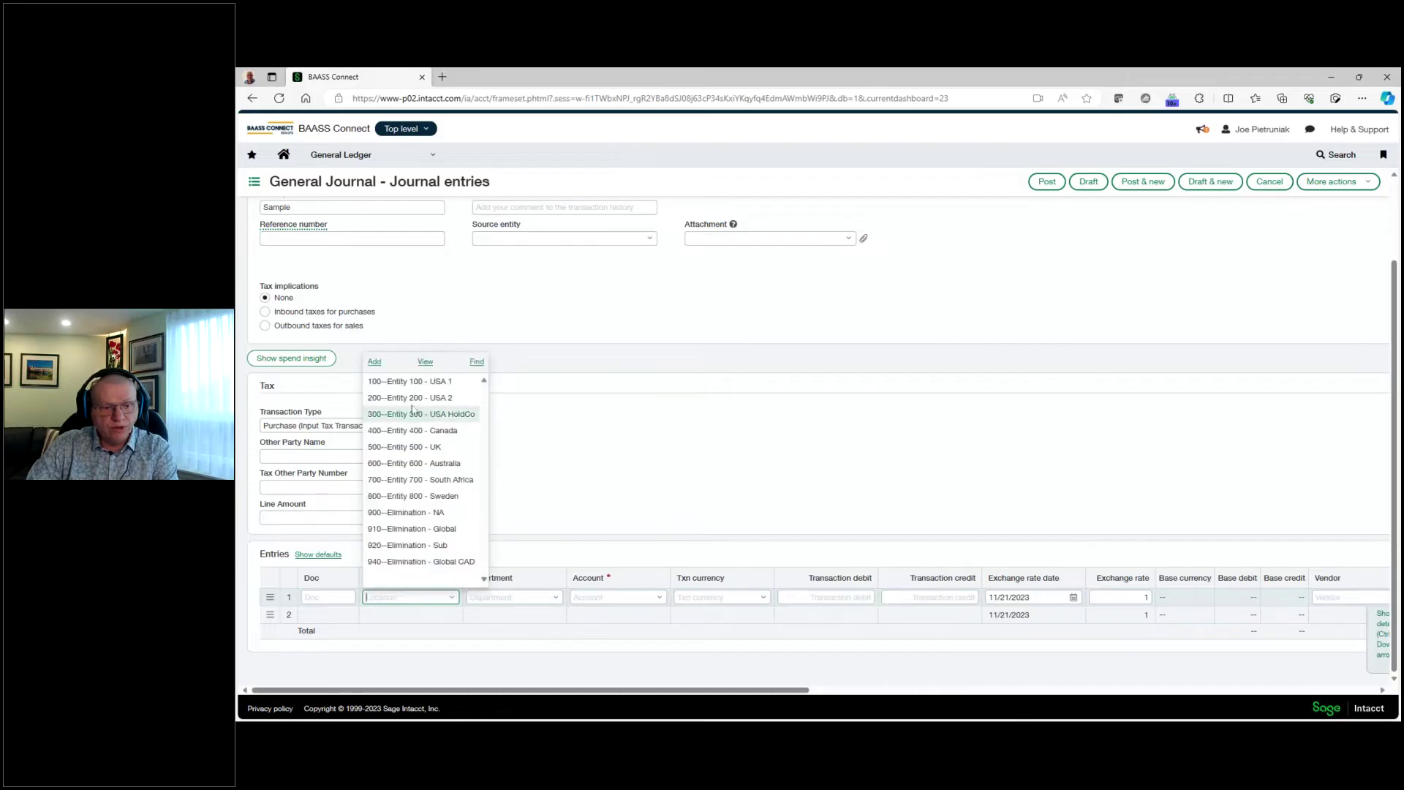
left_click(424, 384)
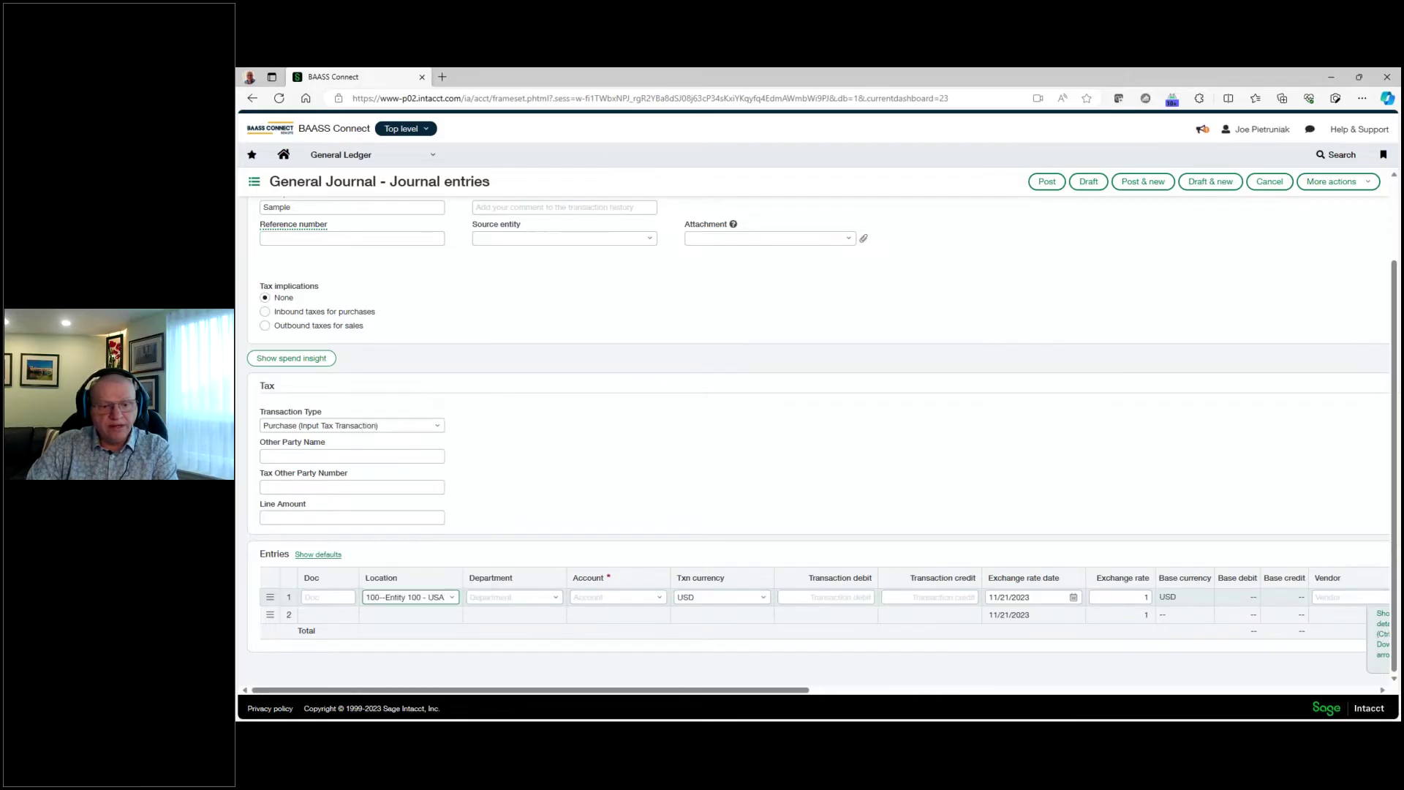
left_click(556, 597)
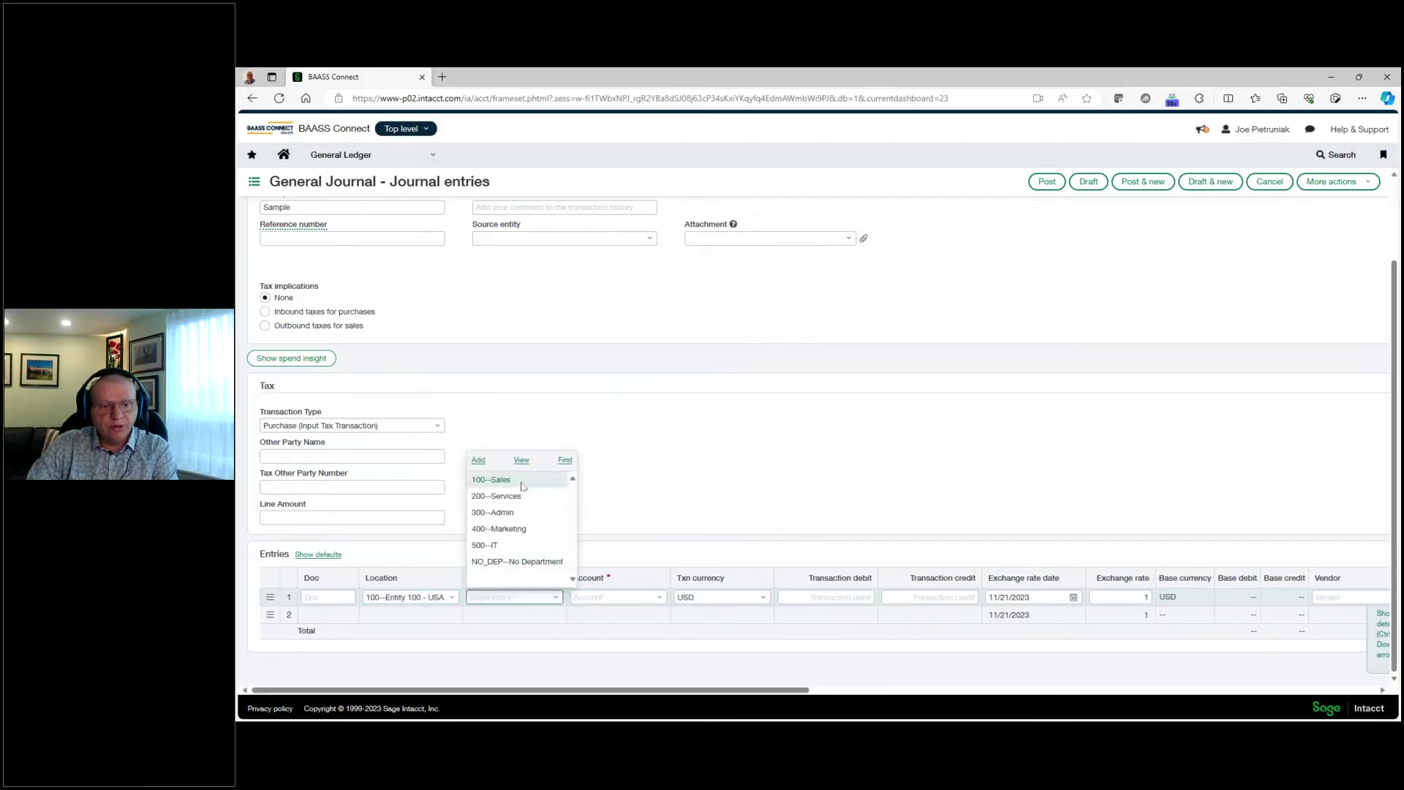
left_click(555, 477)
left_click(588, 597)
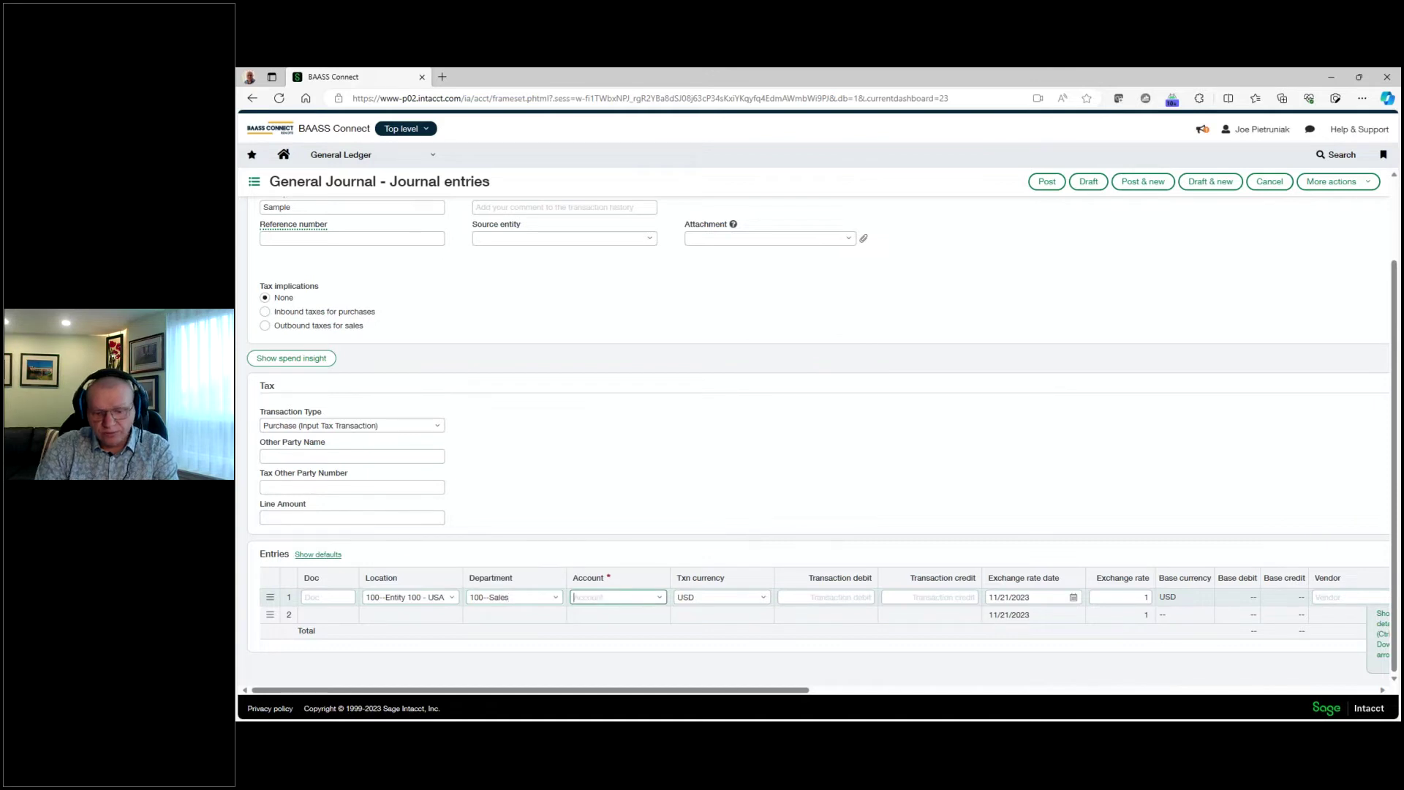
type("Su")
left_click(604, 634)
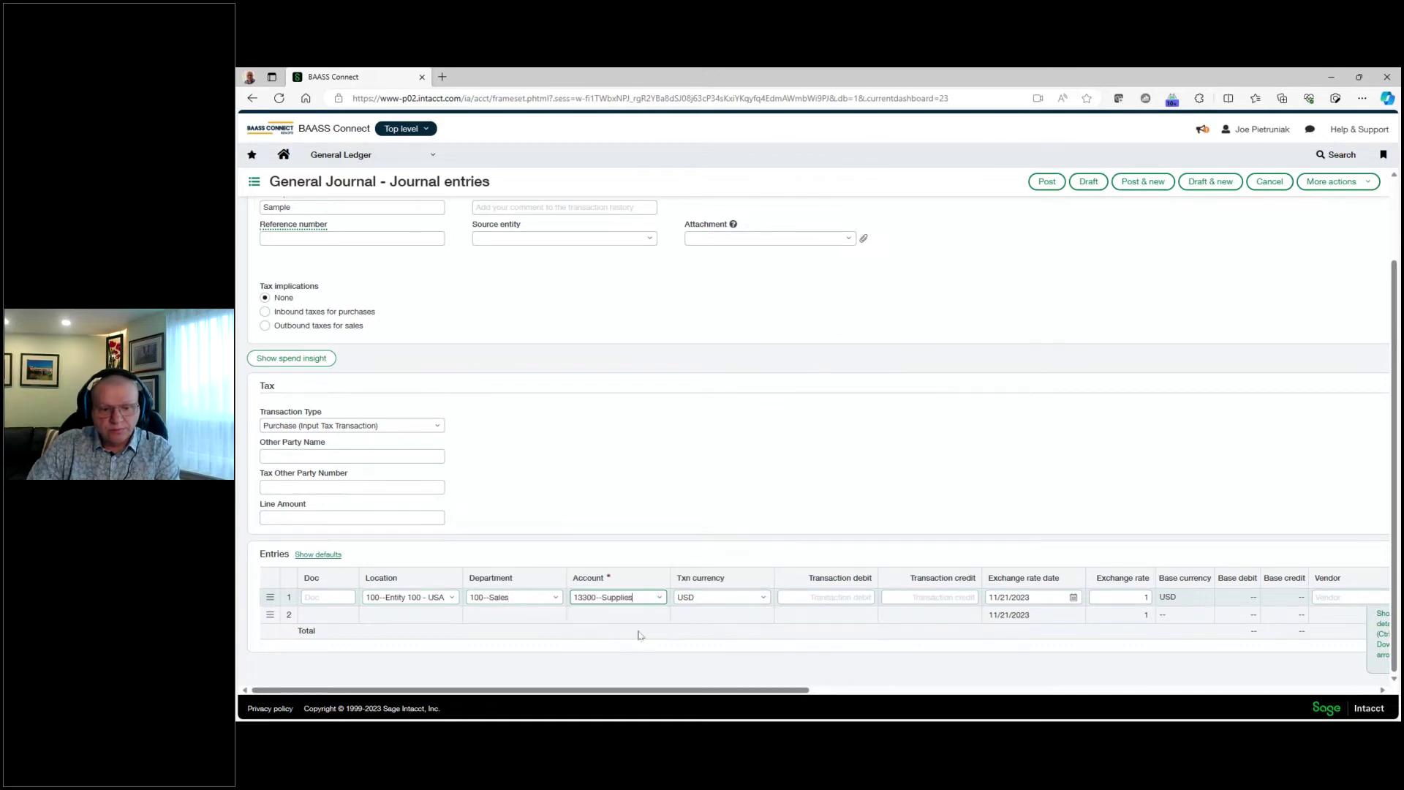
left_click(848, 597)
type("1000")
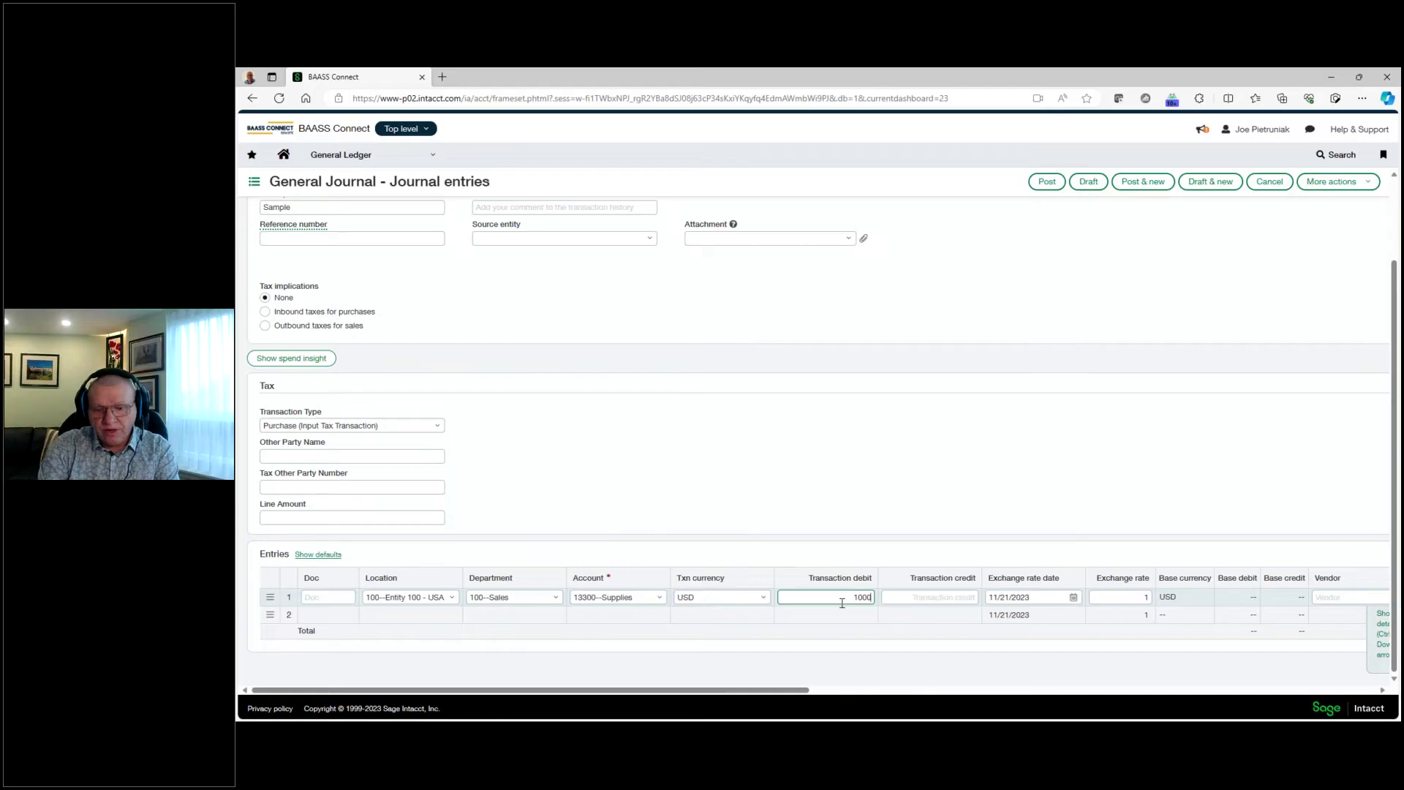
key("Tab")
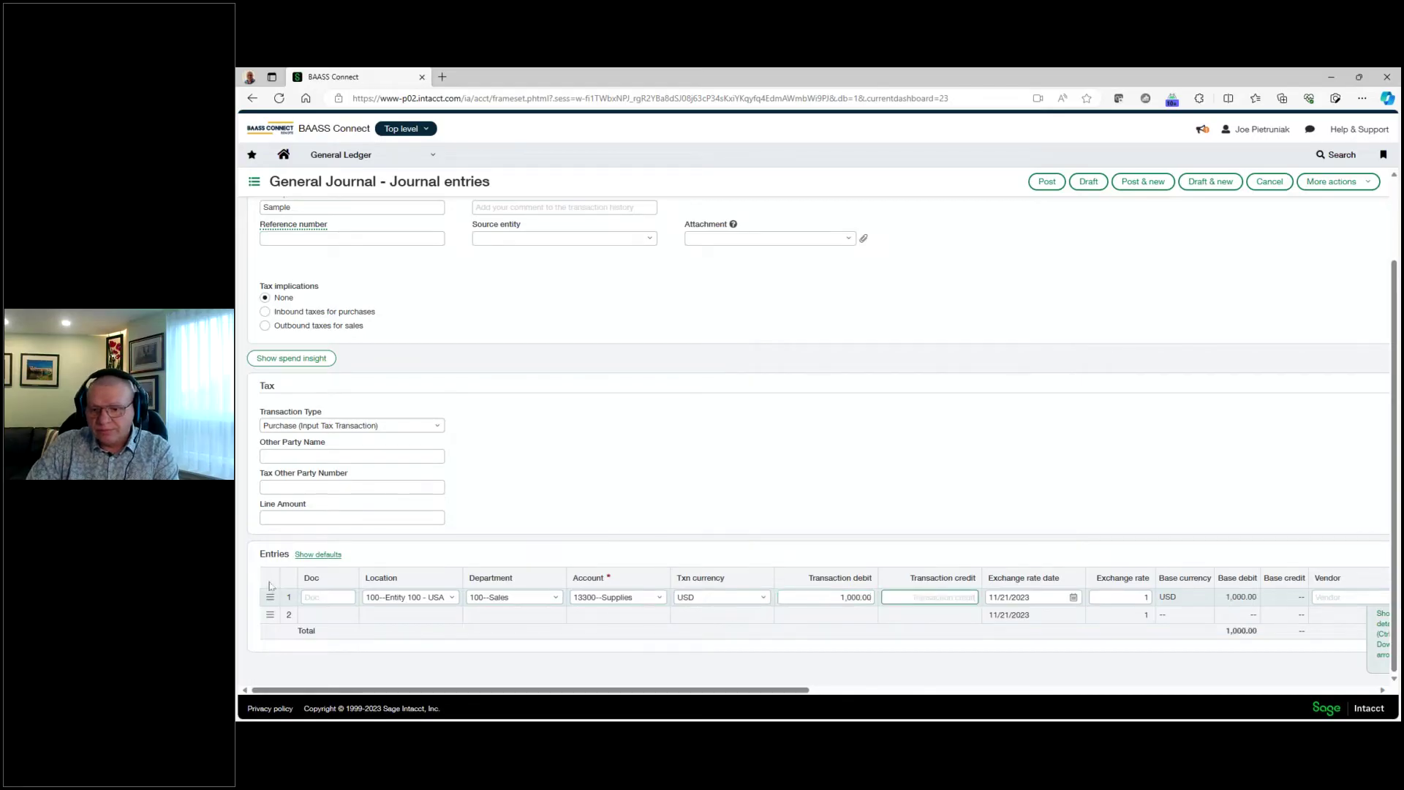
Add line 2: Entity 200, department 100--Sales, account 13300--Supplies, credit 1,000.00
left_click(420, 613)
left_click(451, 614)
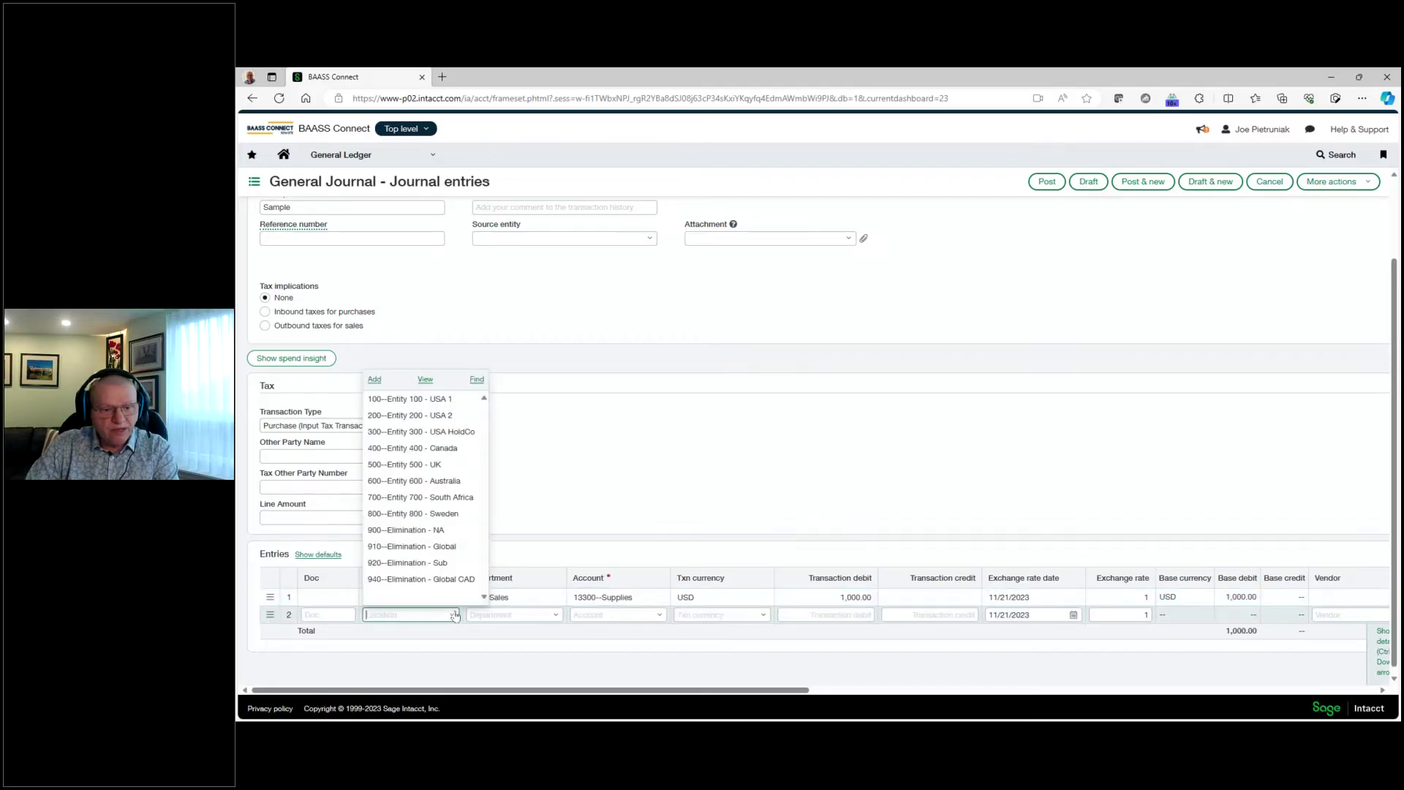
left_click(413, 415)
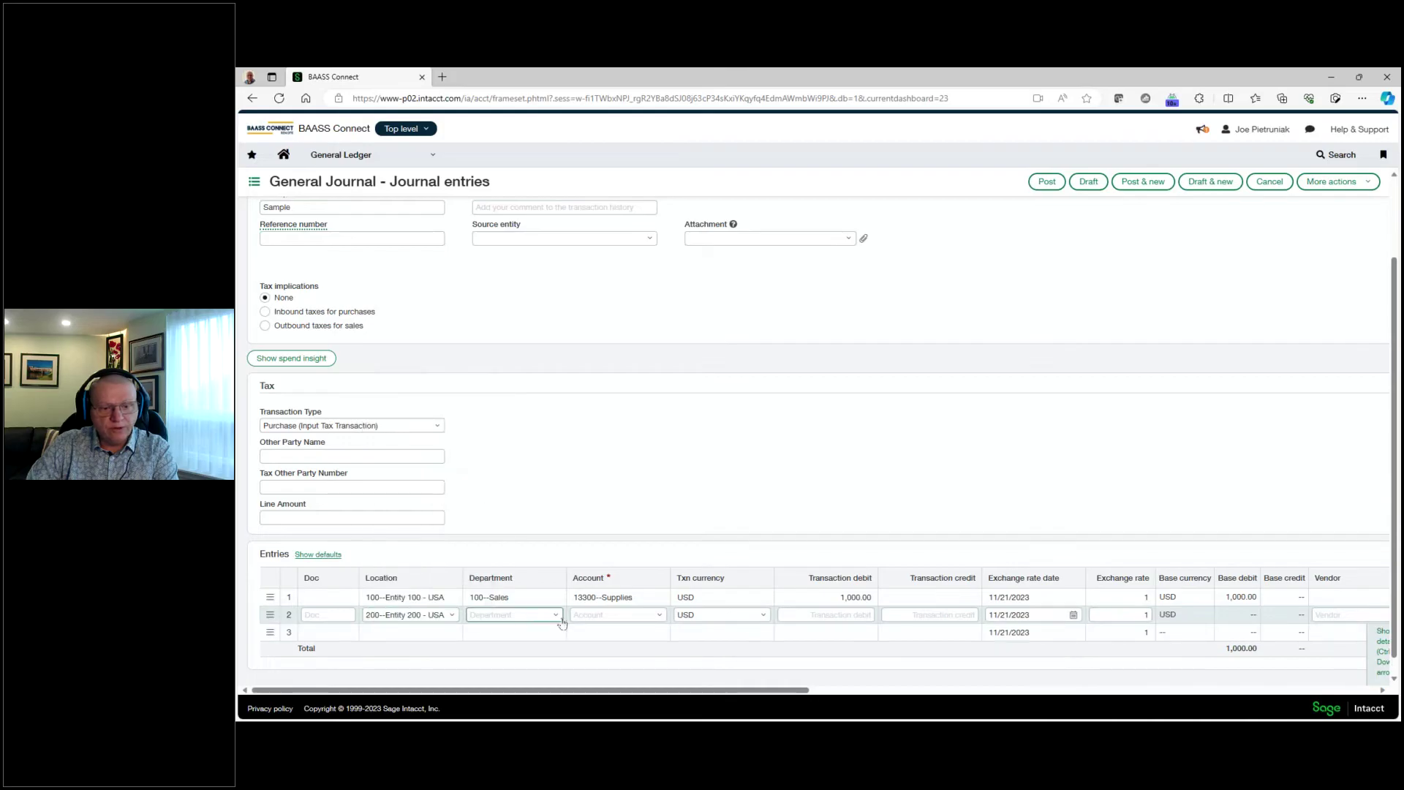
left_click(559, 617)
left_click(544, 499)
type("ss")
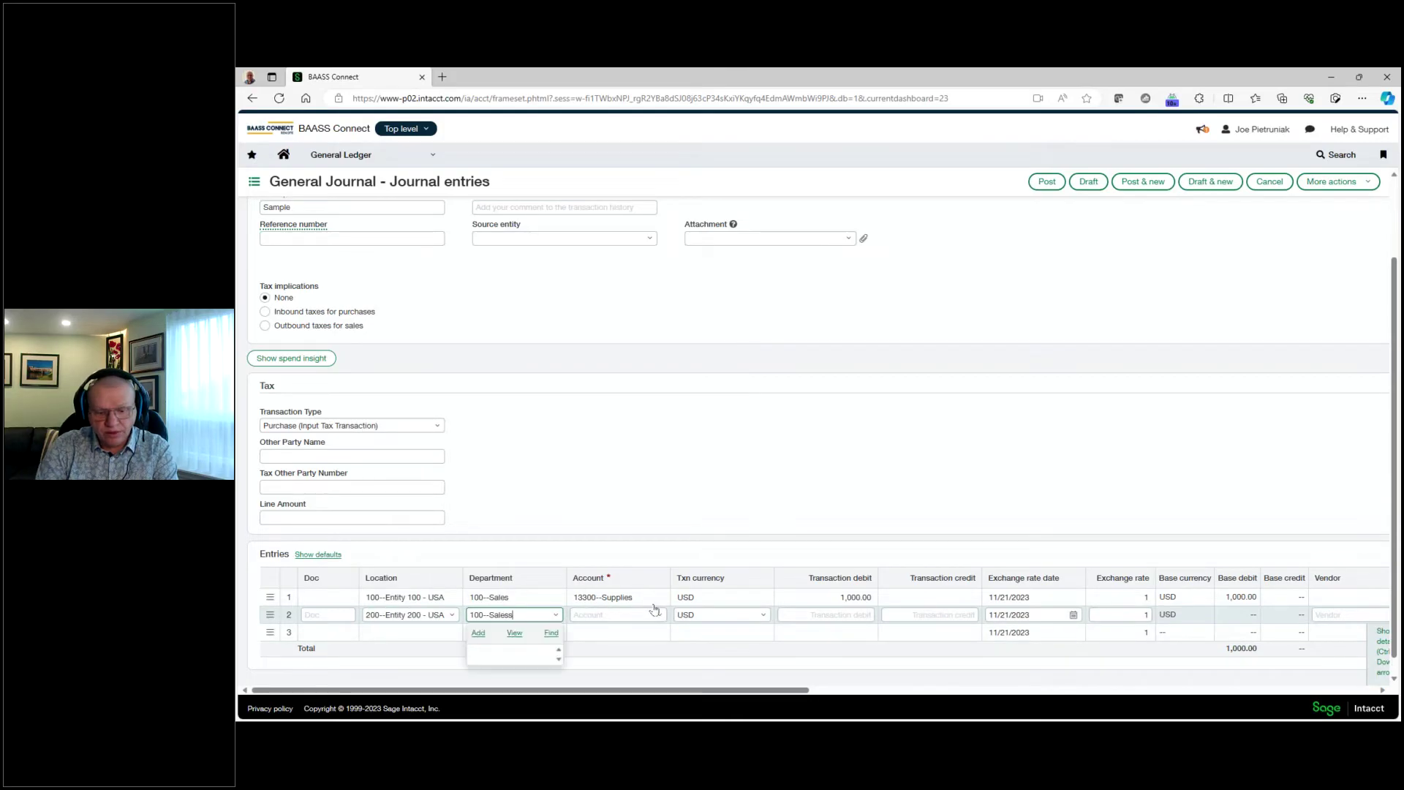
key("BackSpace")
key("BackSpace")
key("BackSpace")
key("BackSpace")
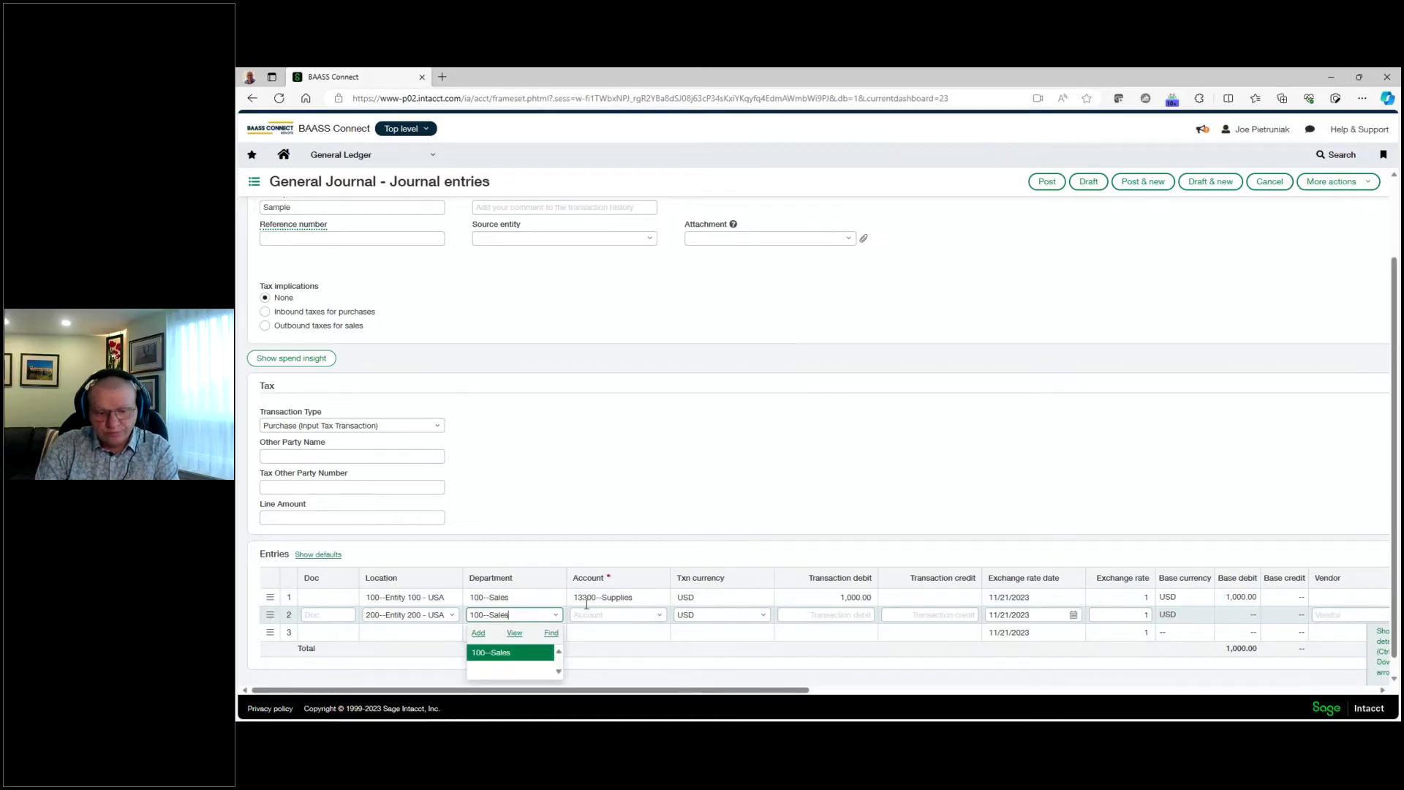
key("Tab")
type("Suo")
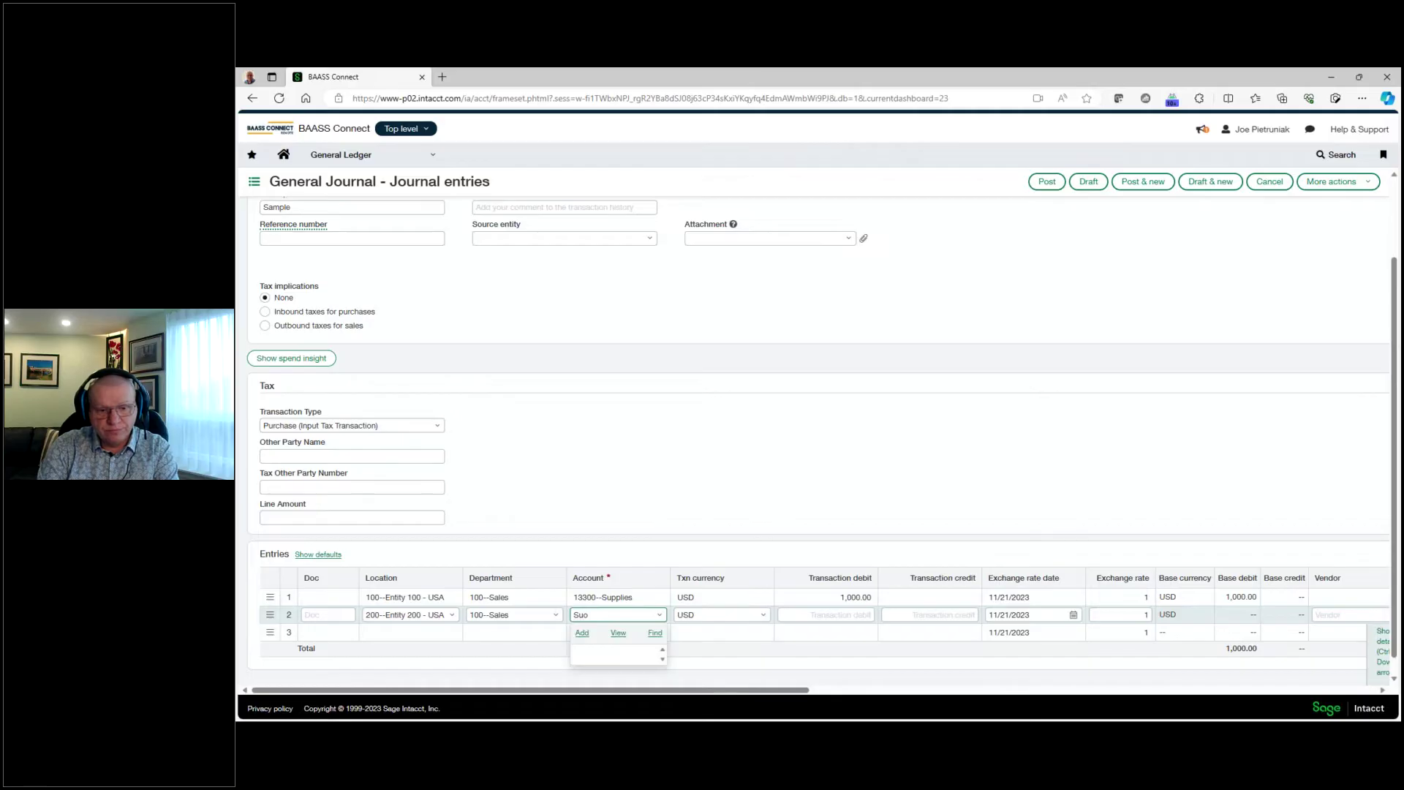
key("BackSpace")
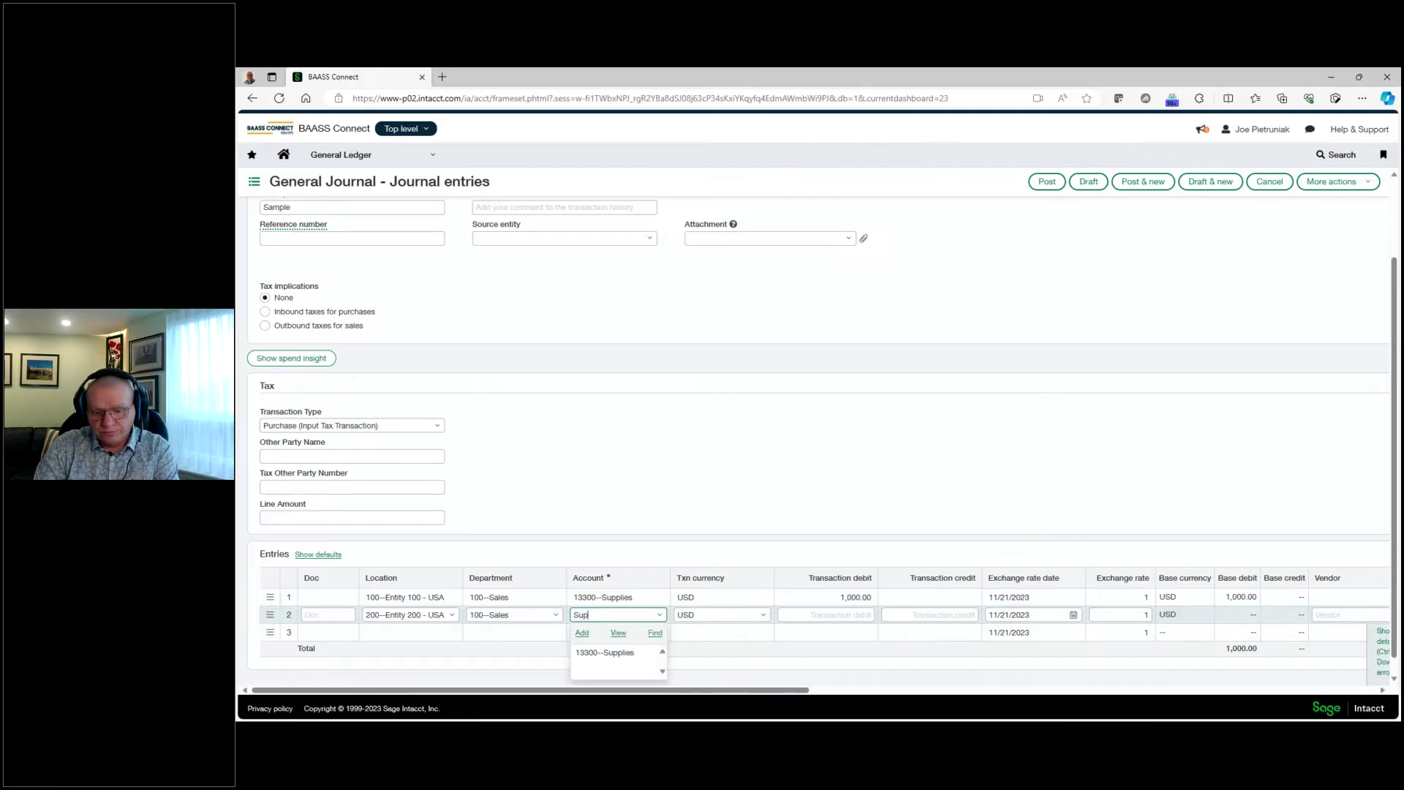
left_click(605, 652)
left_click(951, 614)
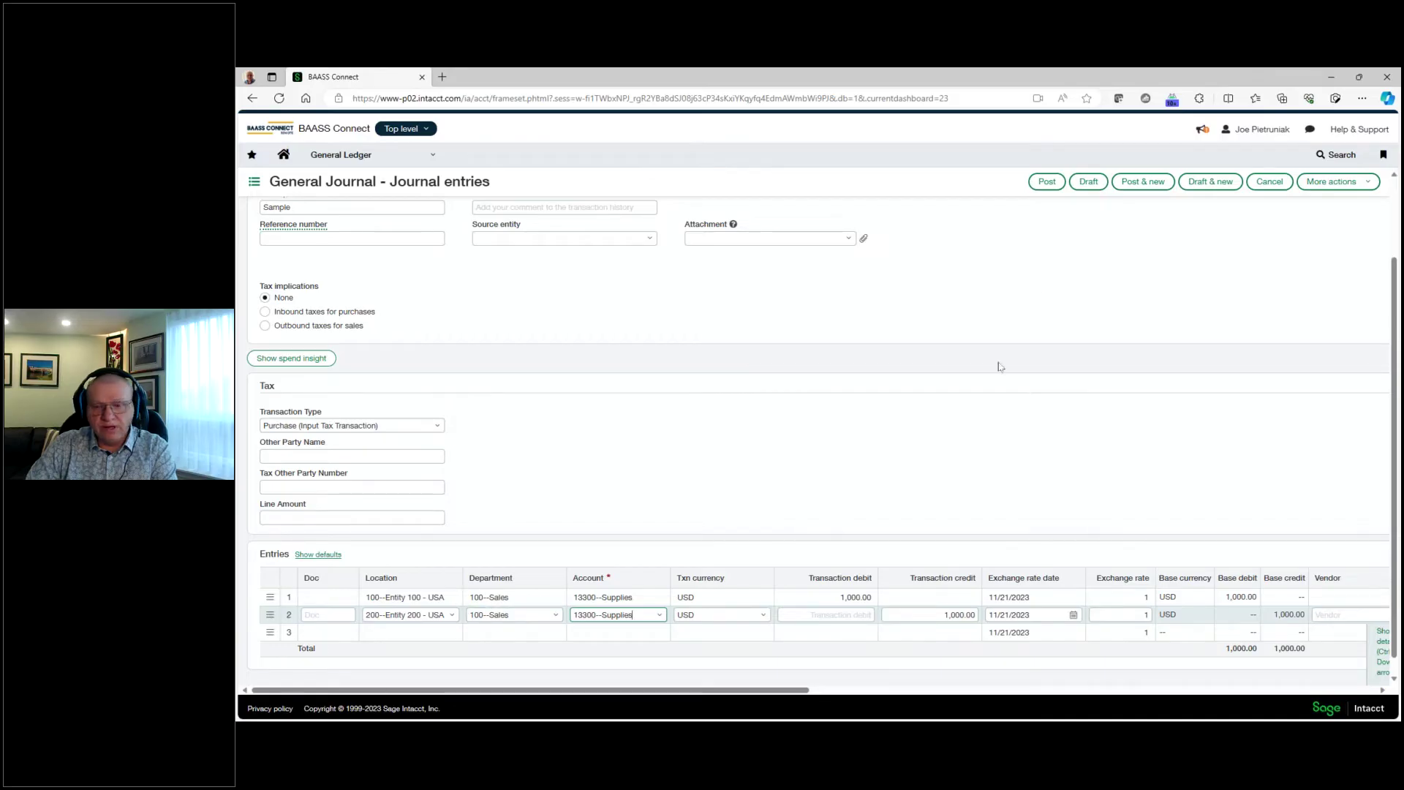
Post the entry, setting Entity 100 as source entity after the posting error
left_click(1046, 182)
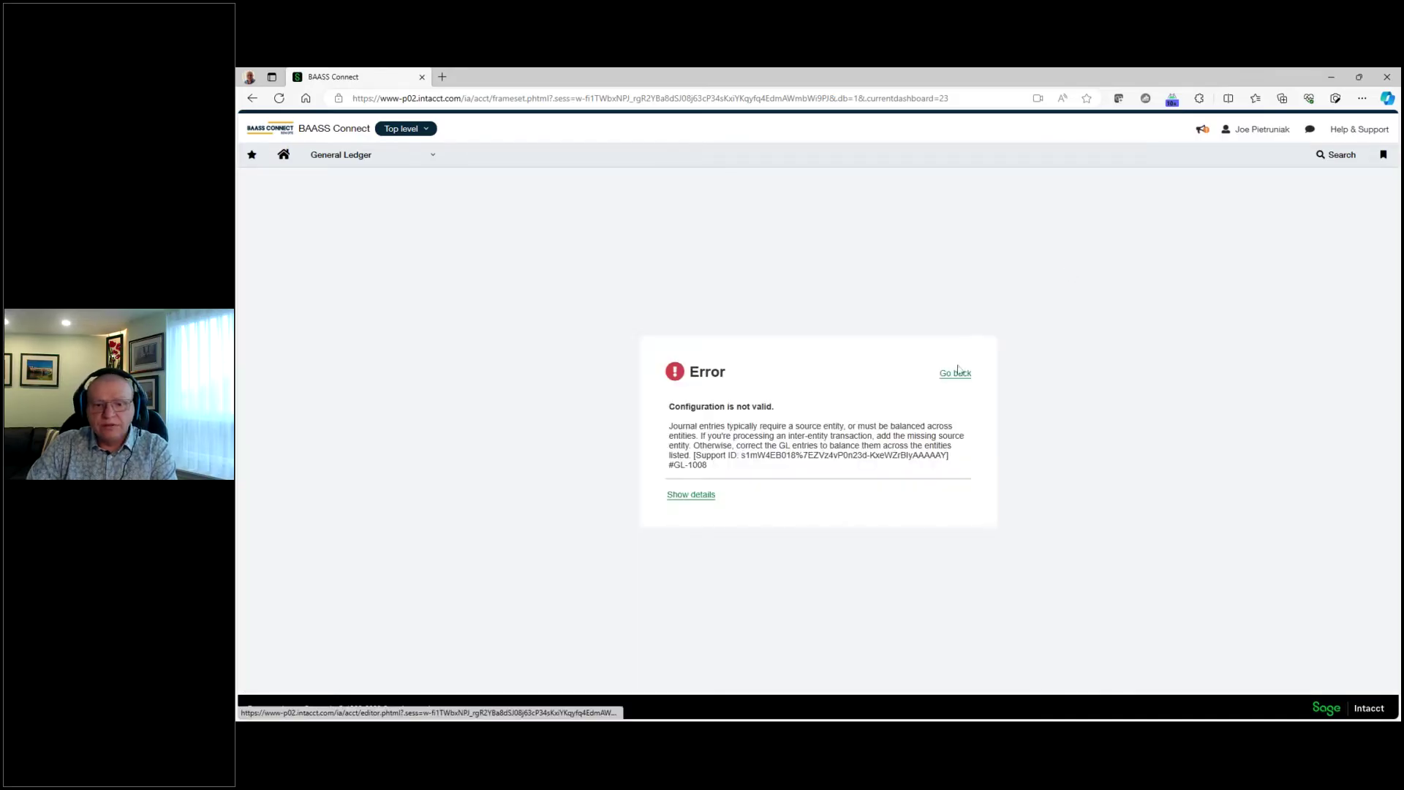
left_click(956, 375)
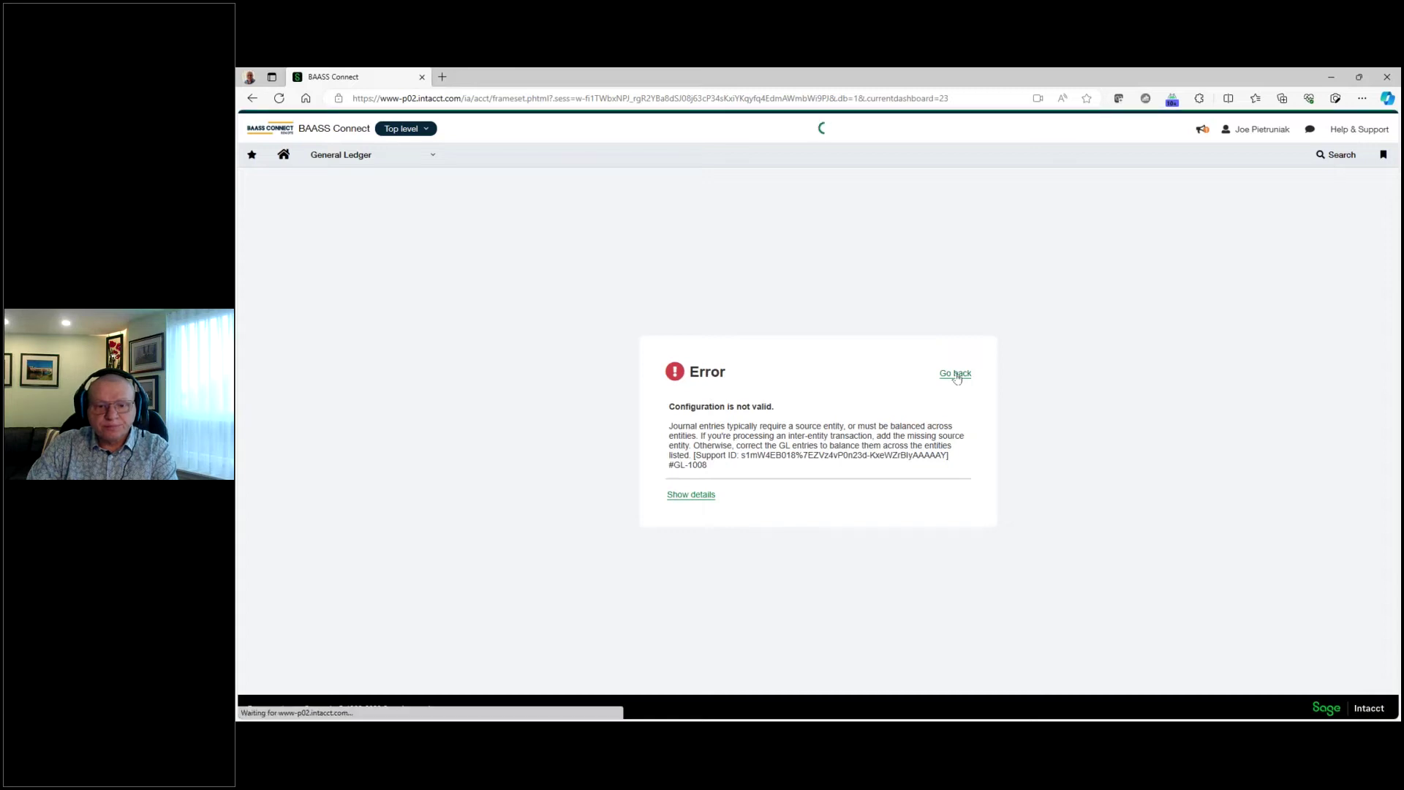
left_click(646, 337)
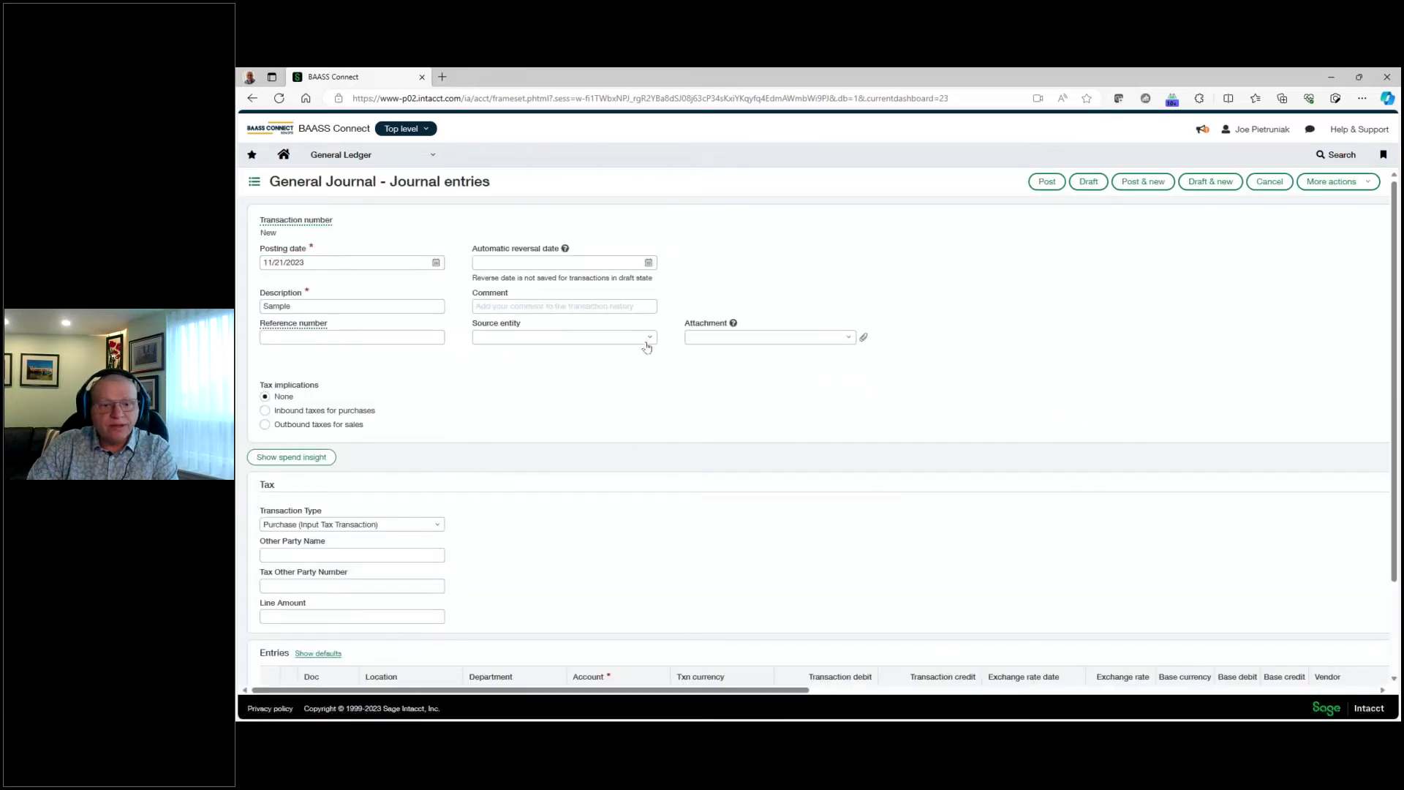
left_click(527, 363)
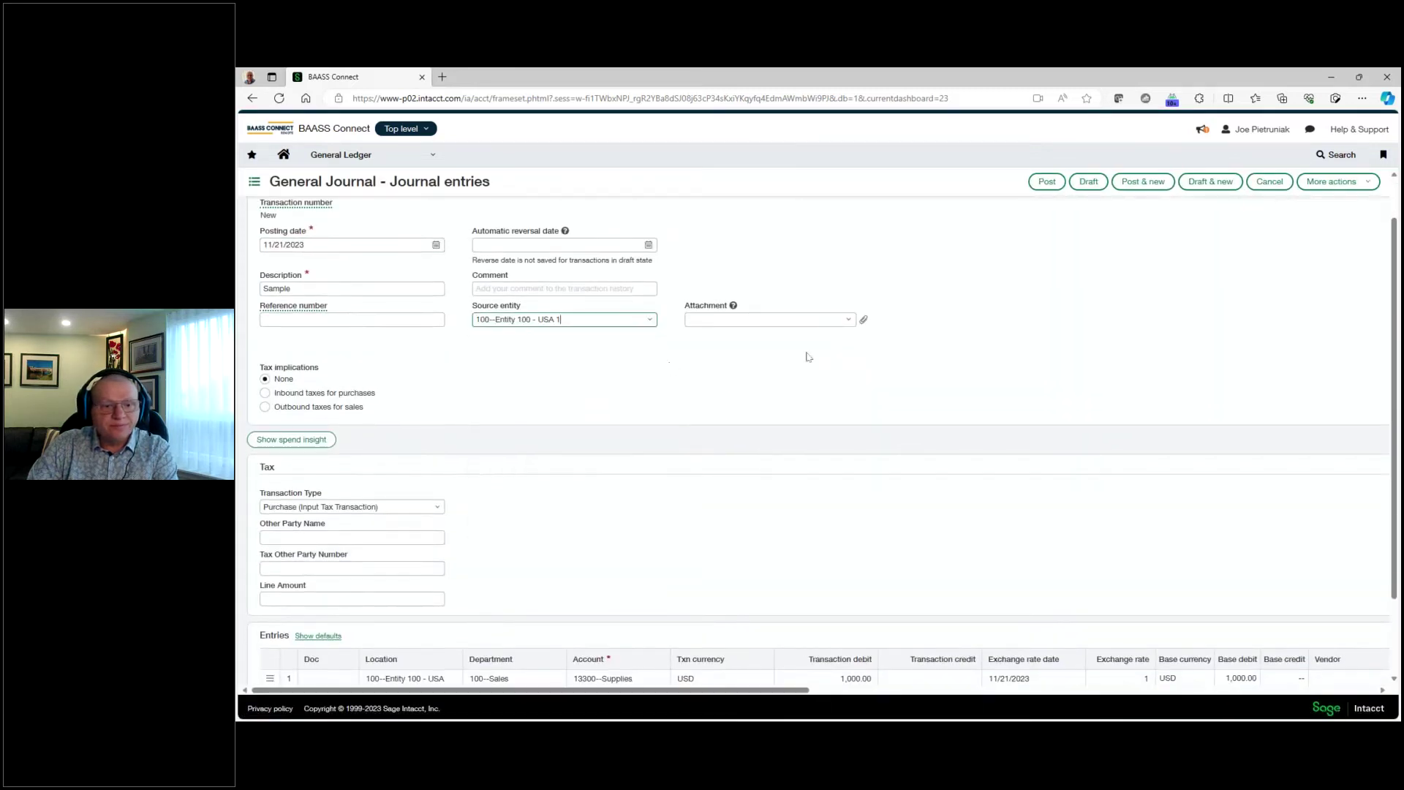
left_click(1046, 181)
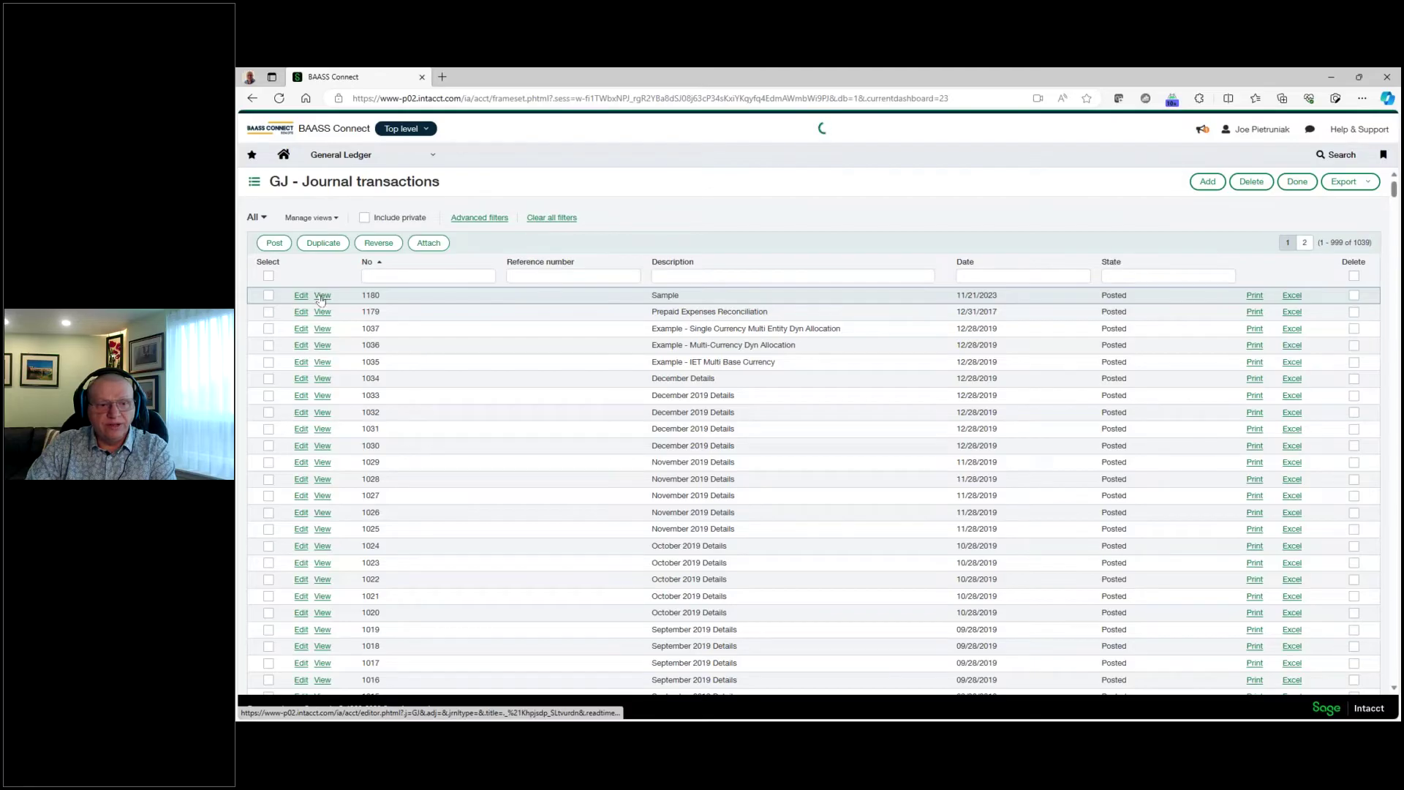
left_click(321, 297)
scroll(821, 367, "down", 3)
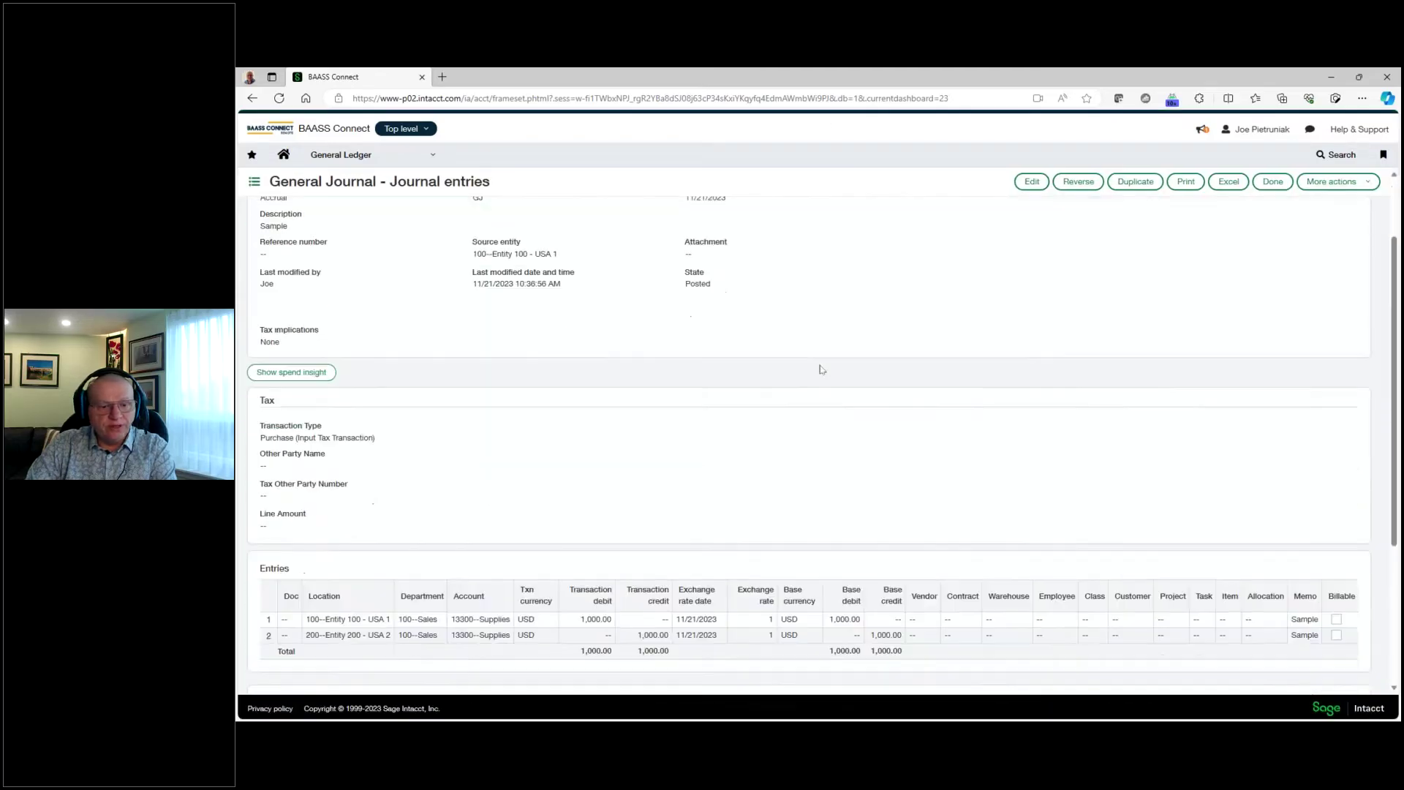
scroll(881, 458, "down", 3)
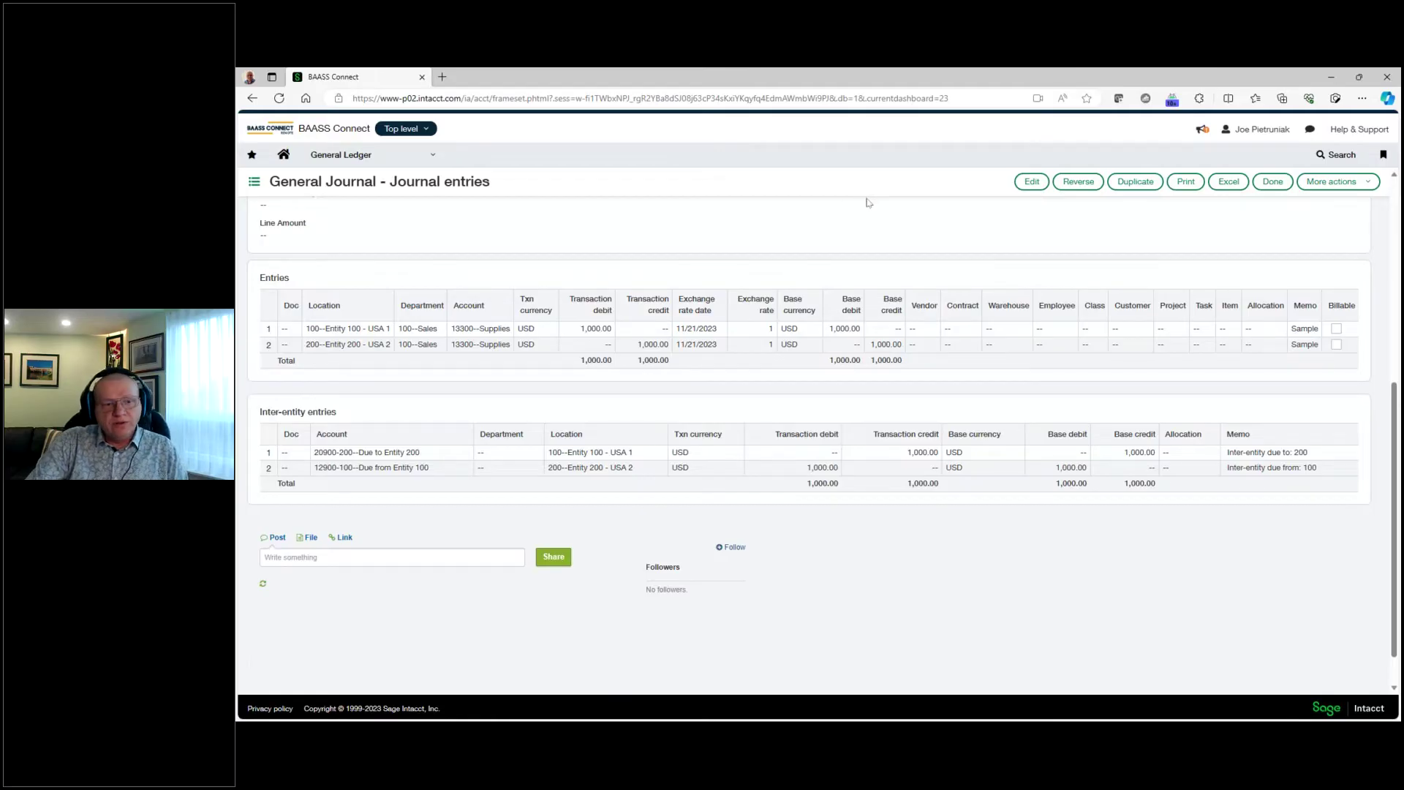
left_click(1272, 181)
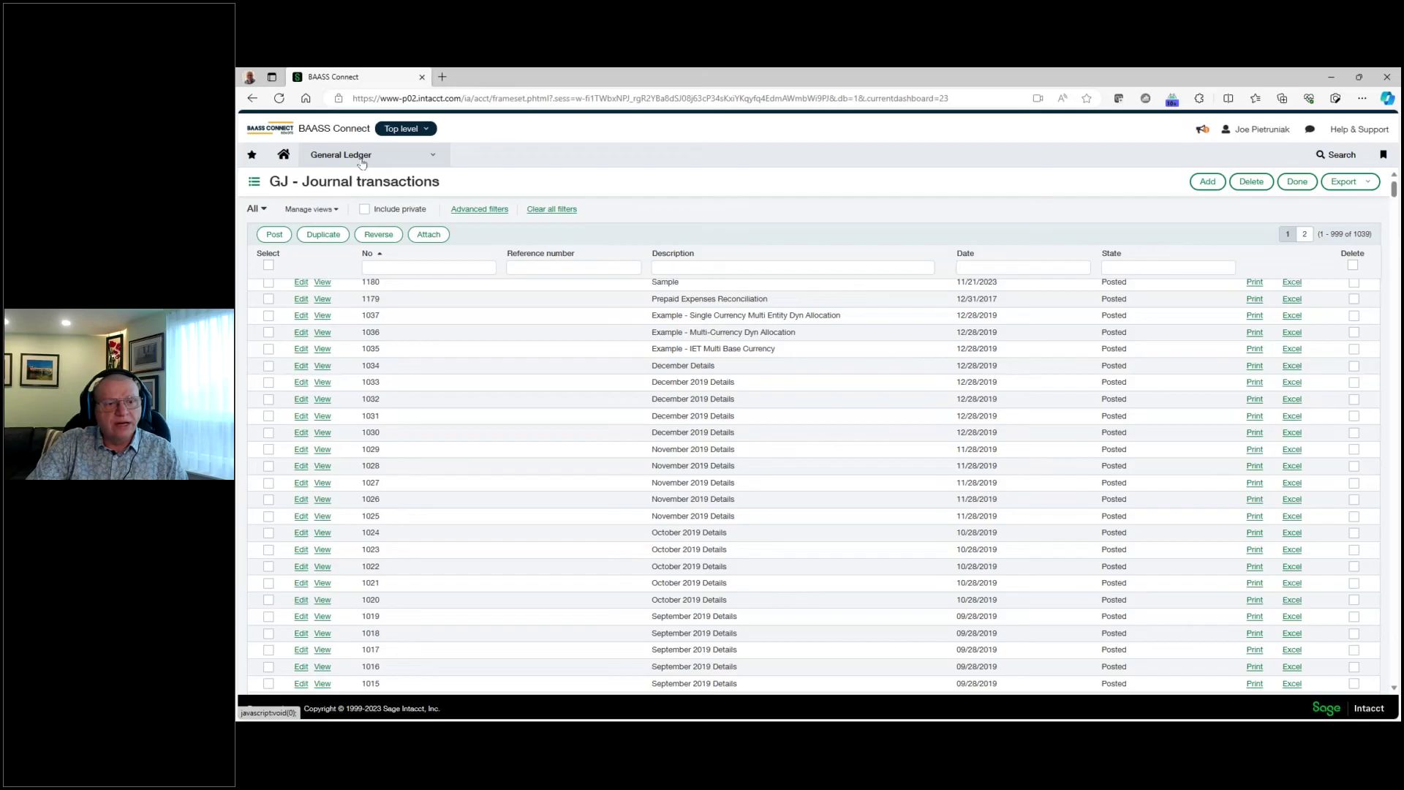
left_click(361, 161)
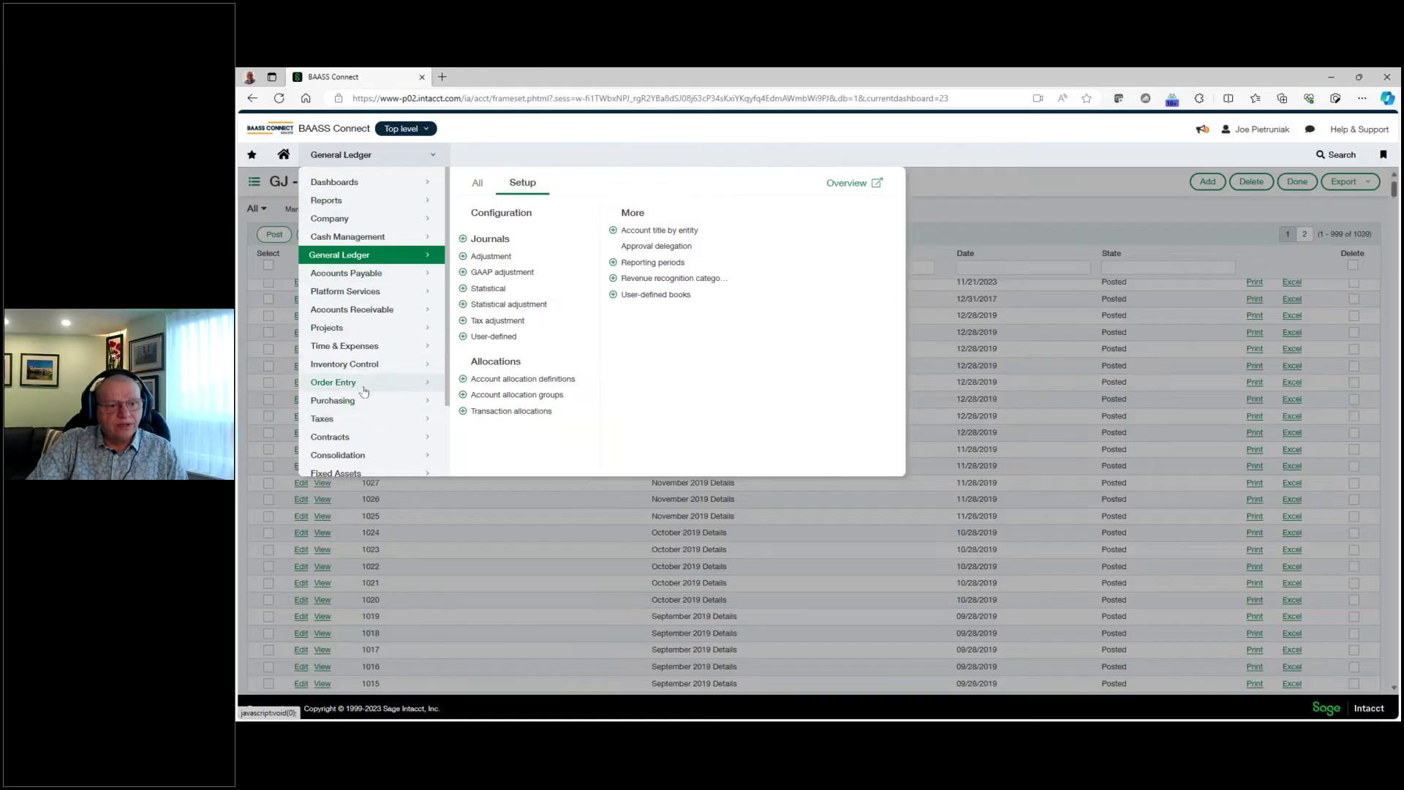
Open Consolidation Setup > Books and edit the Global CAD book to see its entities
left_click(368, 457)
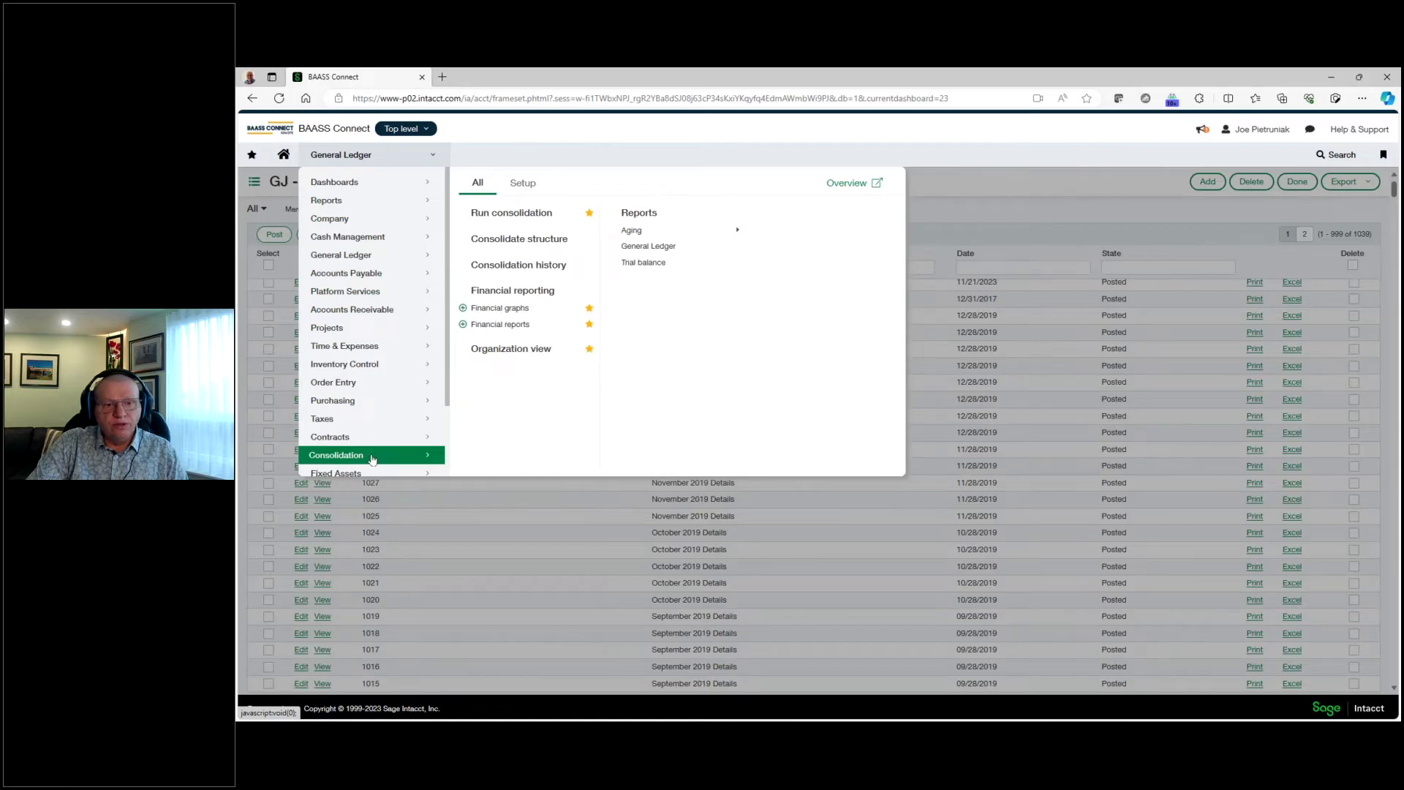
left_click(522, 183)
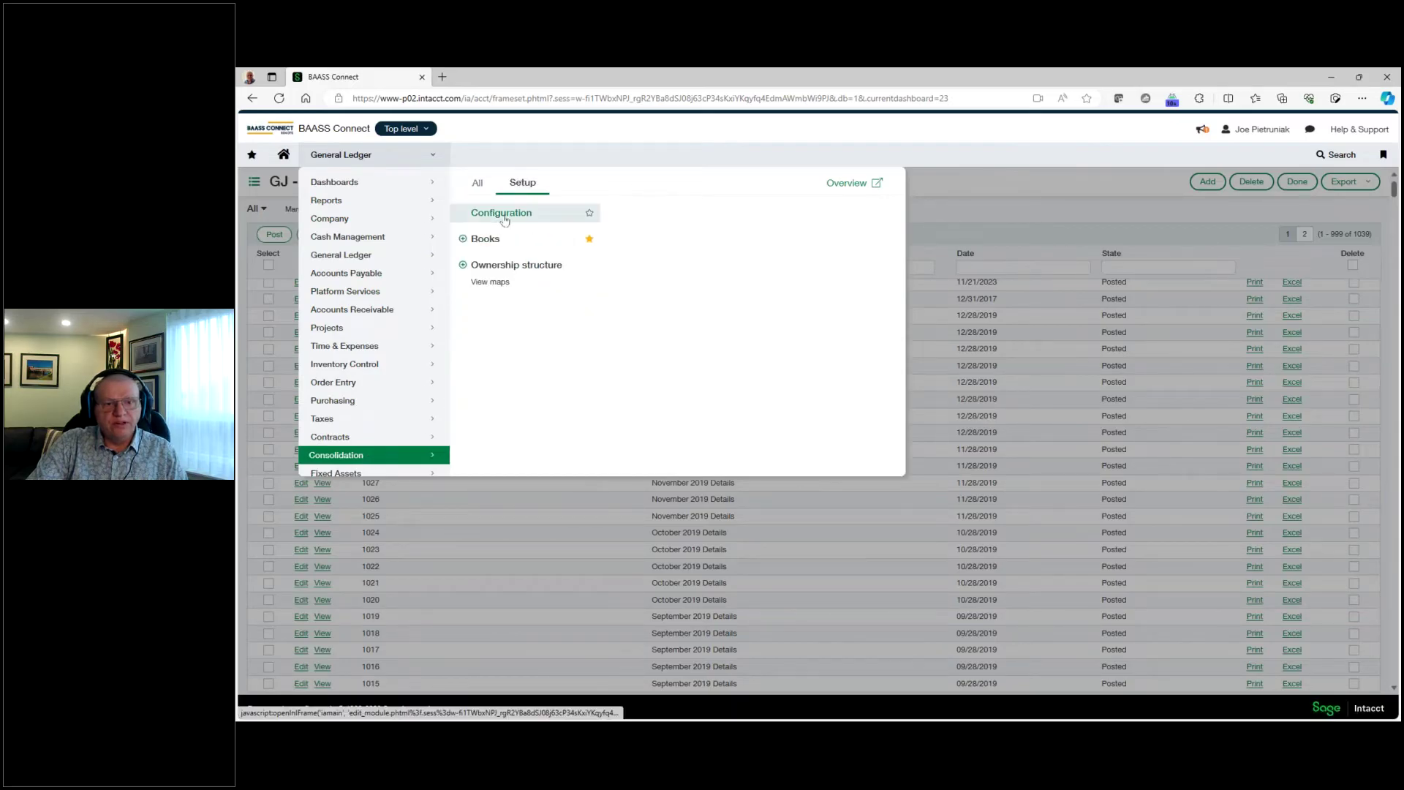
left_click(485, 239)
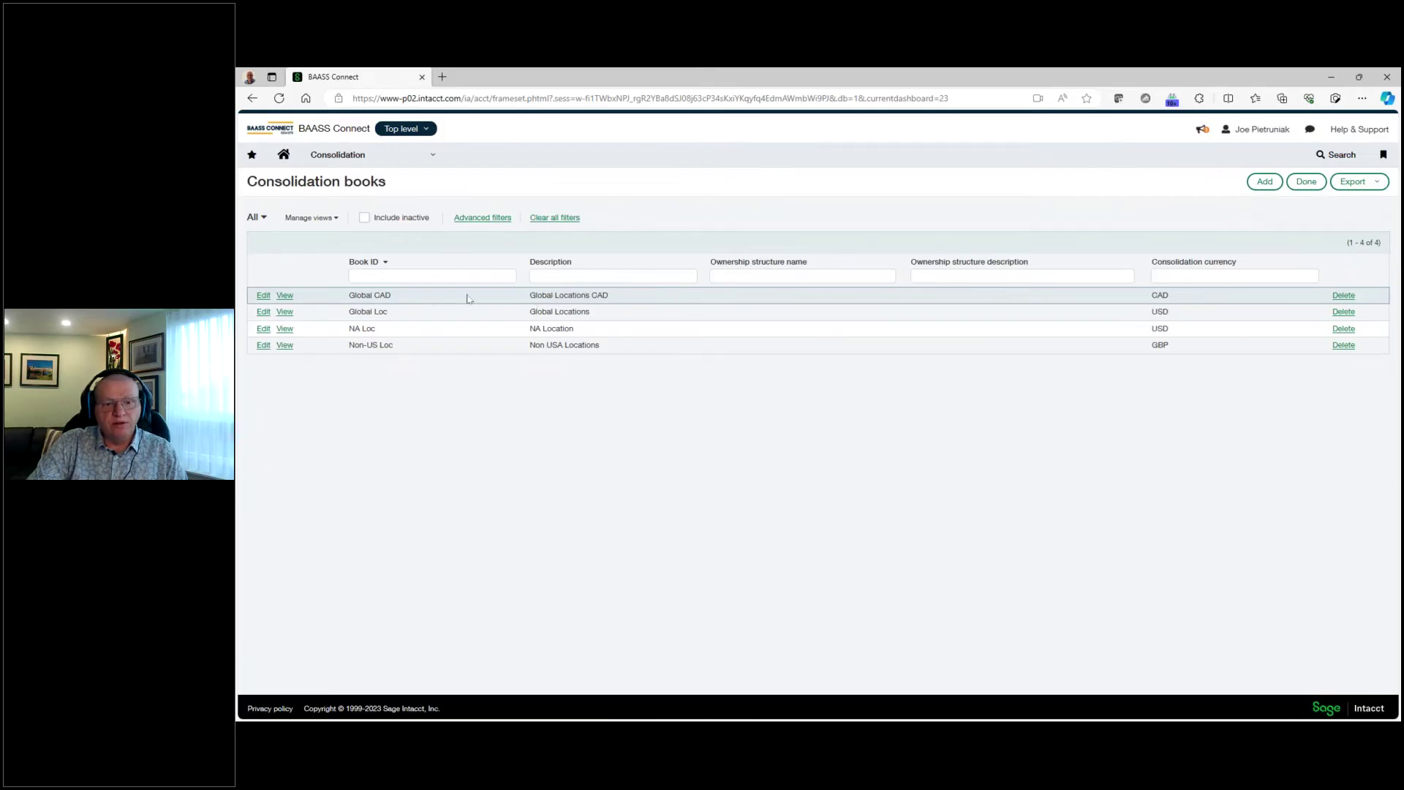
left_click(264, 296)
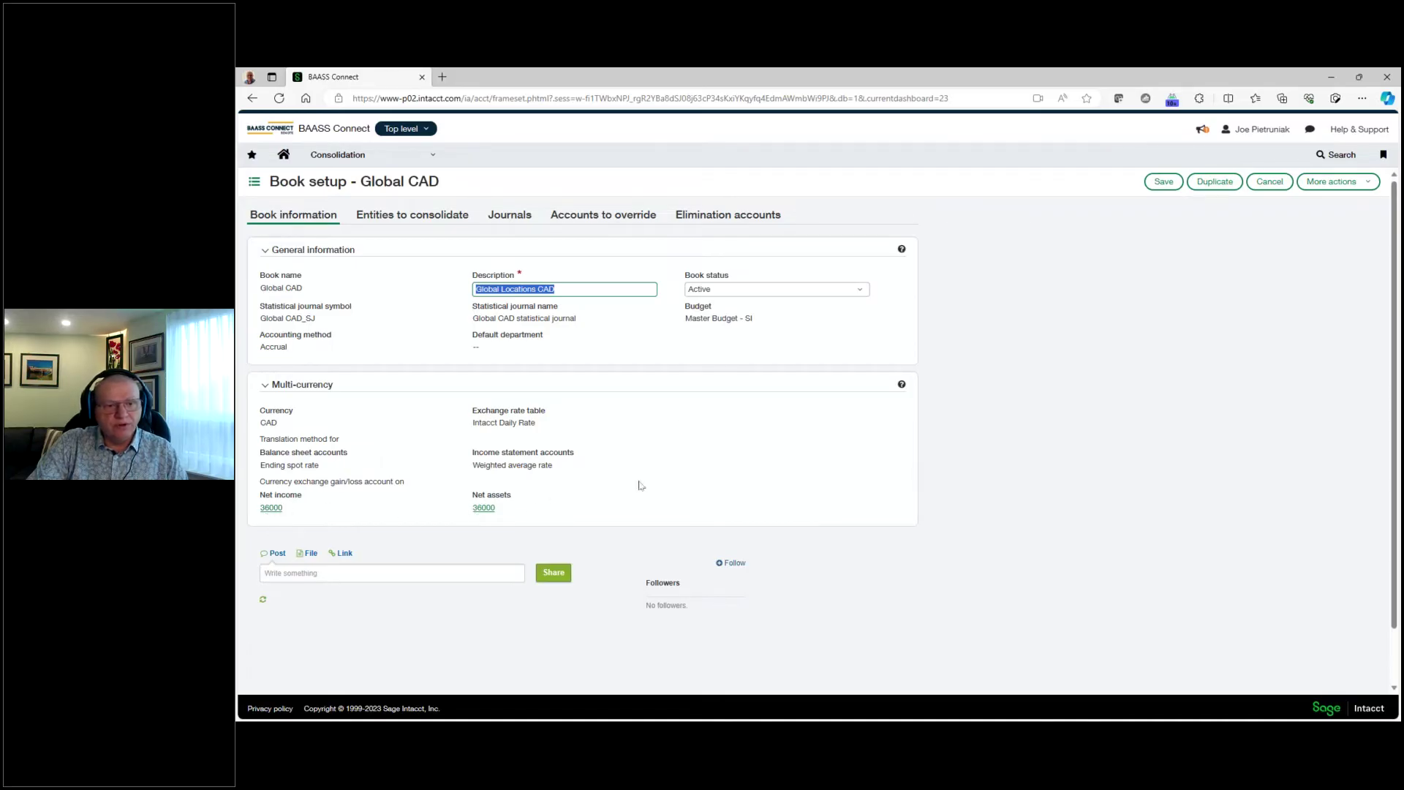
left_click(411, 215)
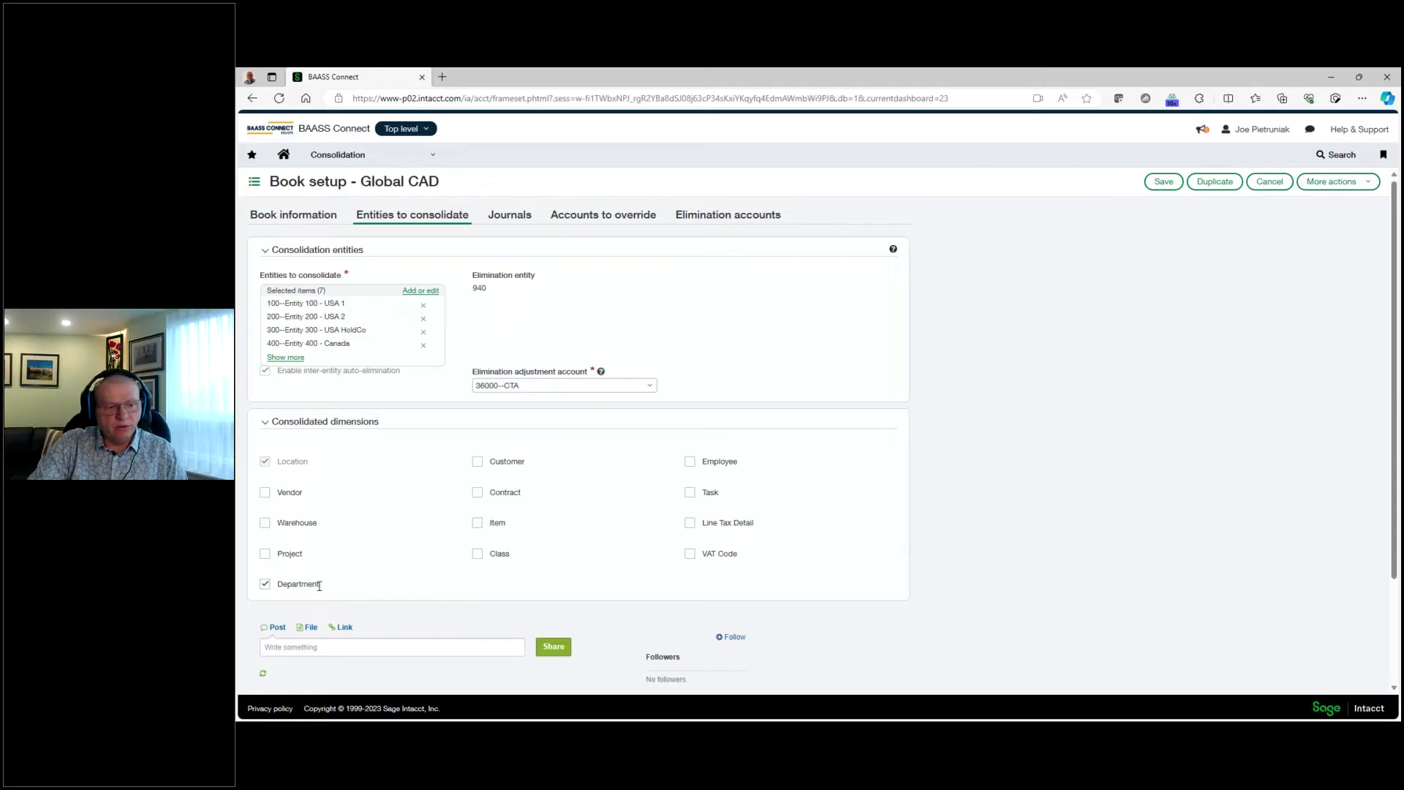
Review the book's journals (Global CAD 606, Allocations, DBB) and the Buildings rate-type override, unchanged
left_click(526, 214)
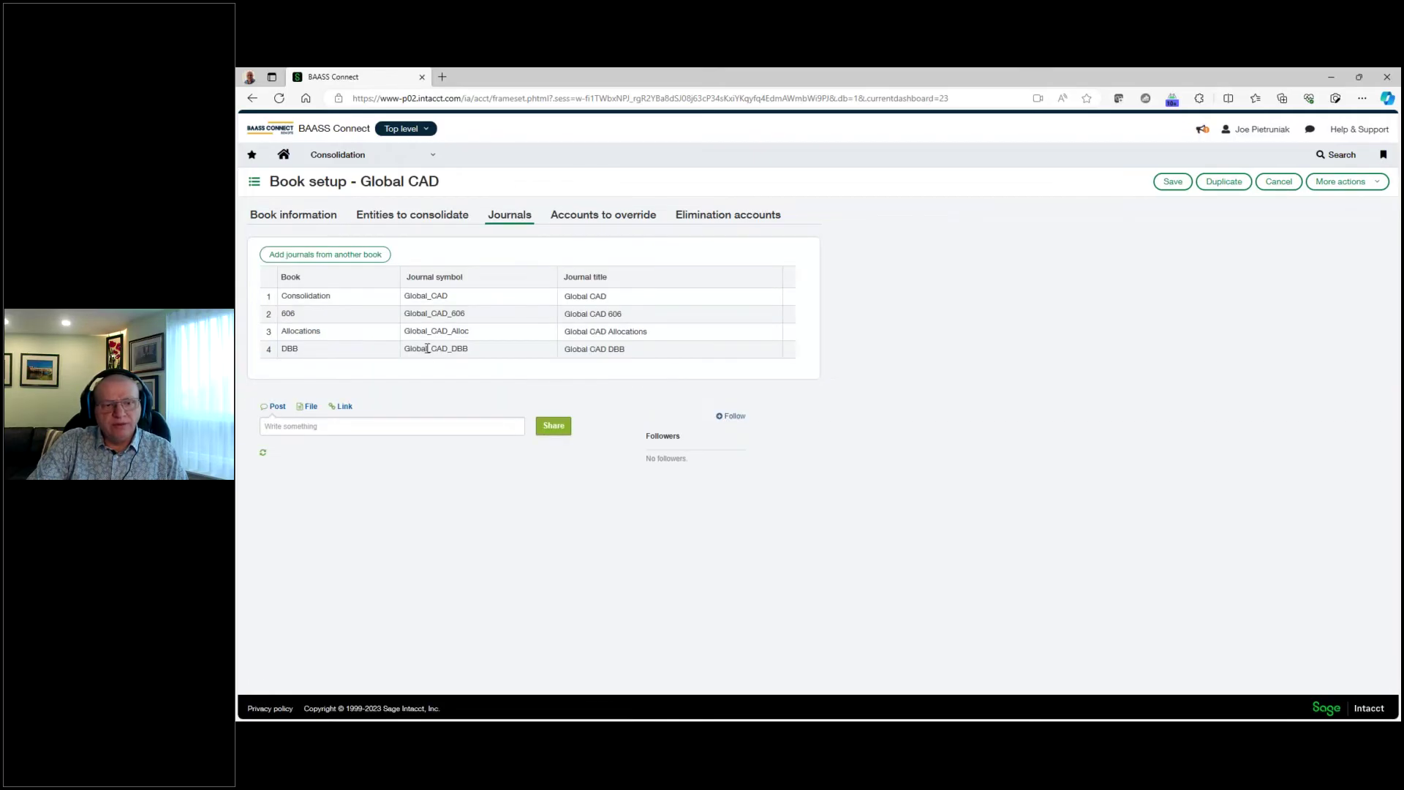
left_click(348, 317)
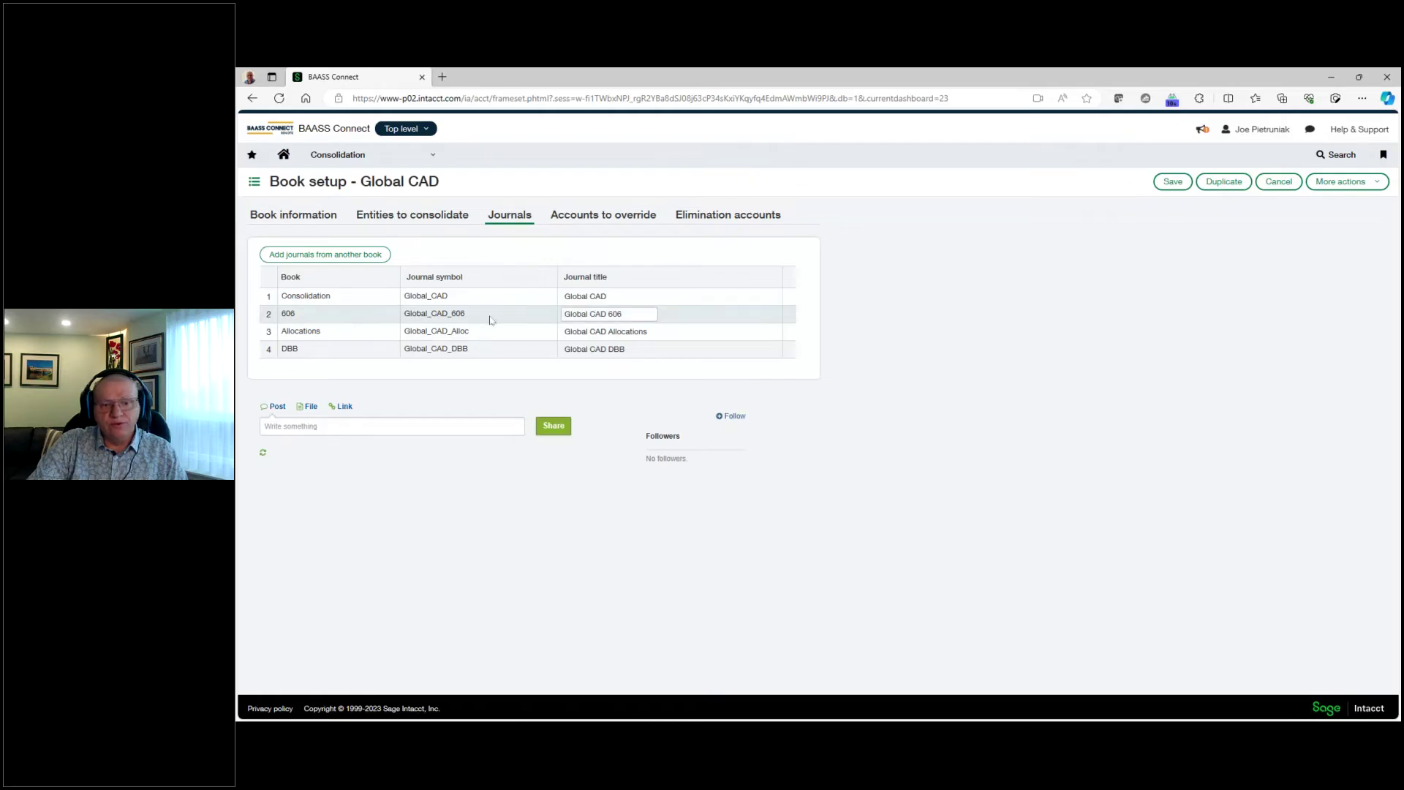
left_click(373, 333)
left_click(349, 357)
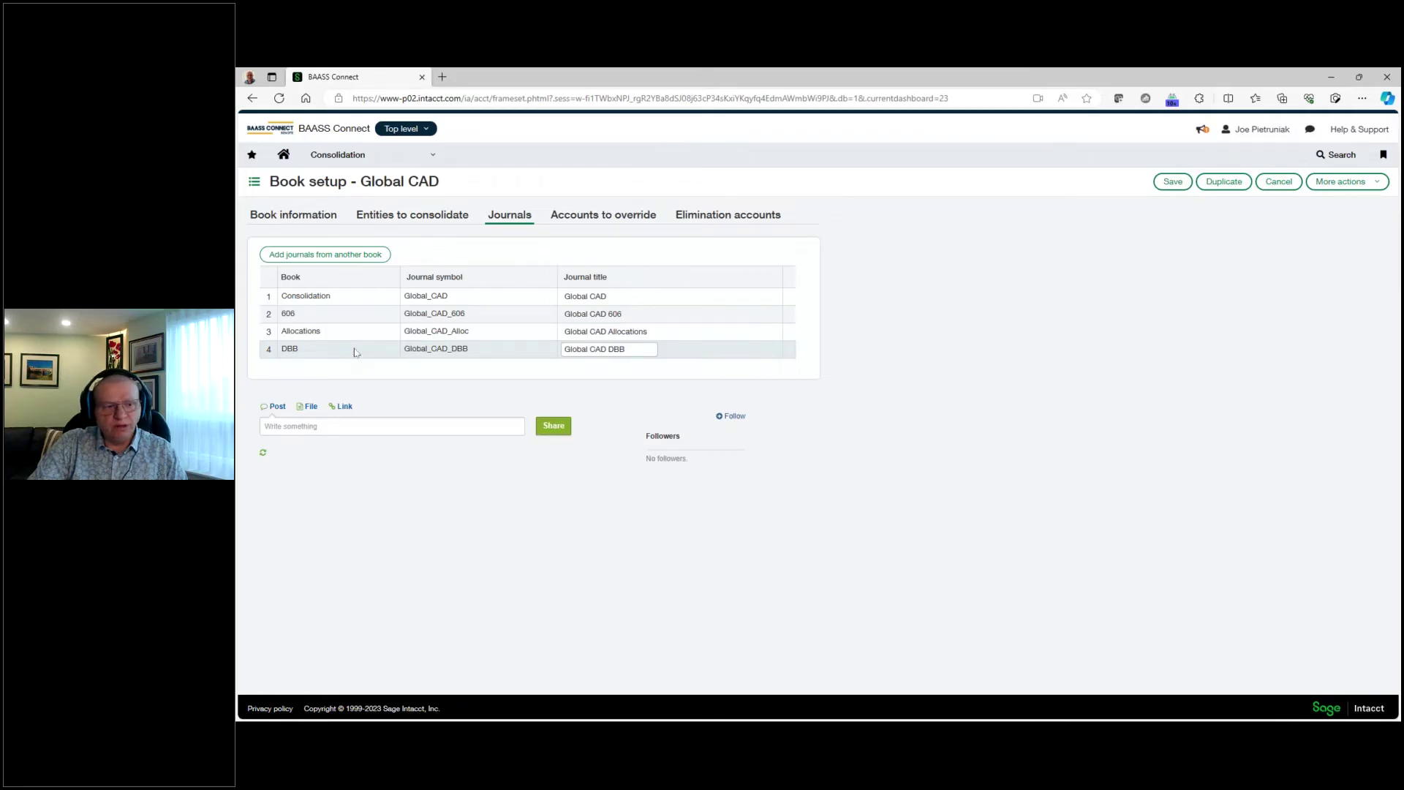
left_click(574, 215)
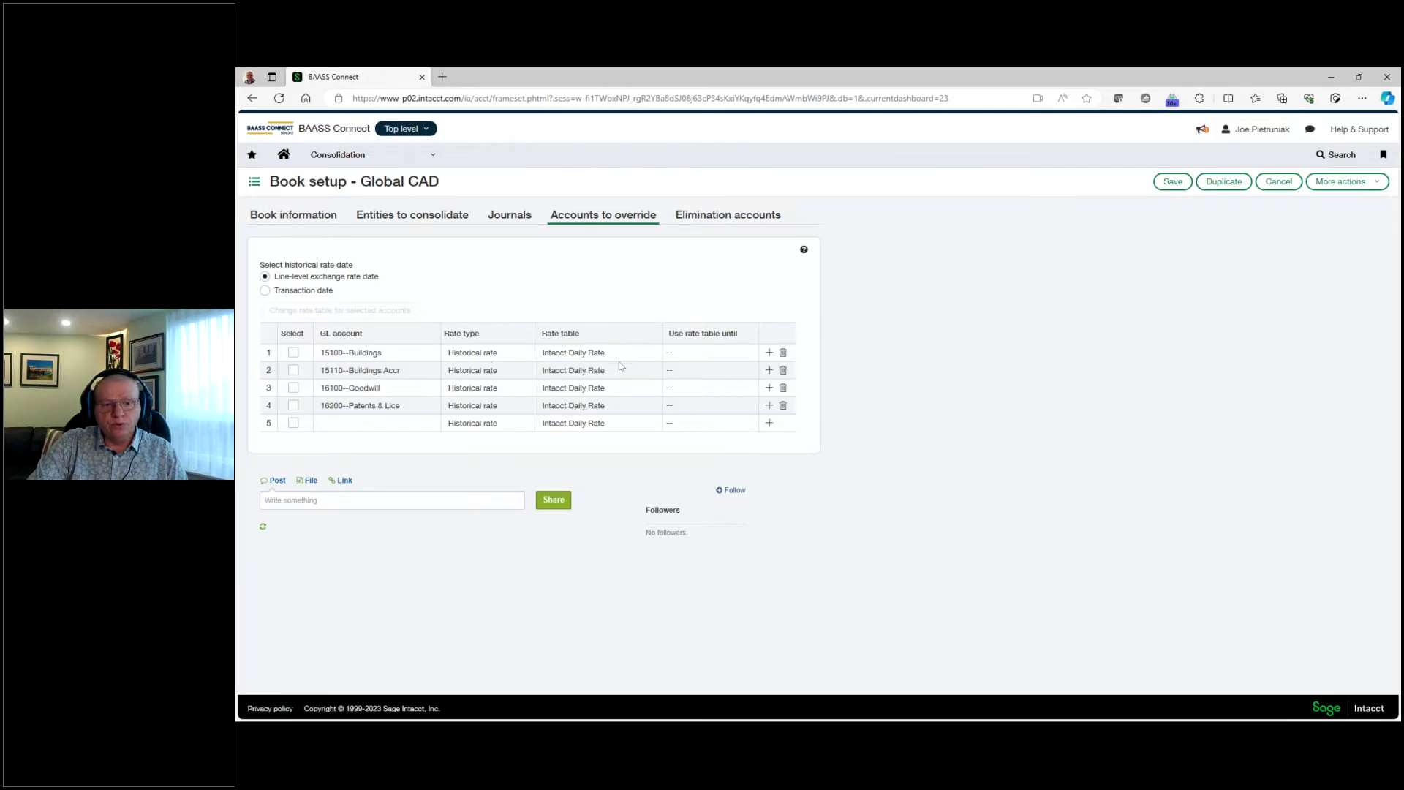
left_click(511, 354)
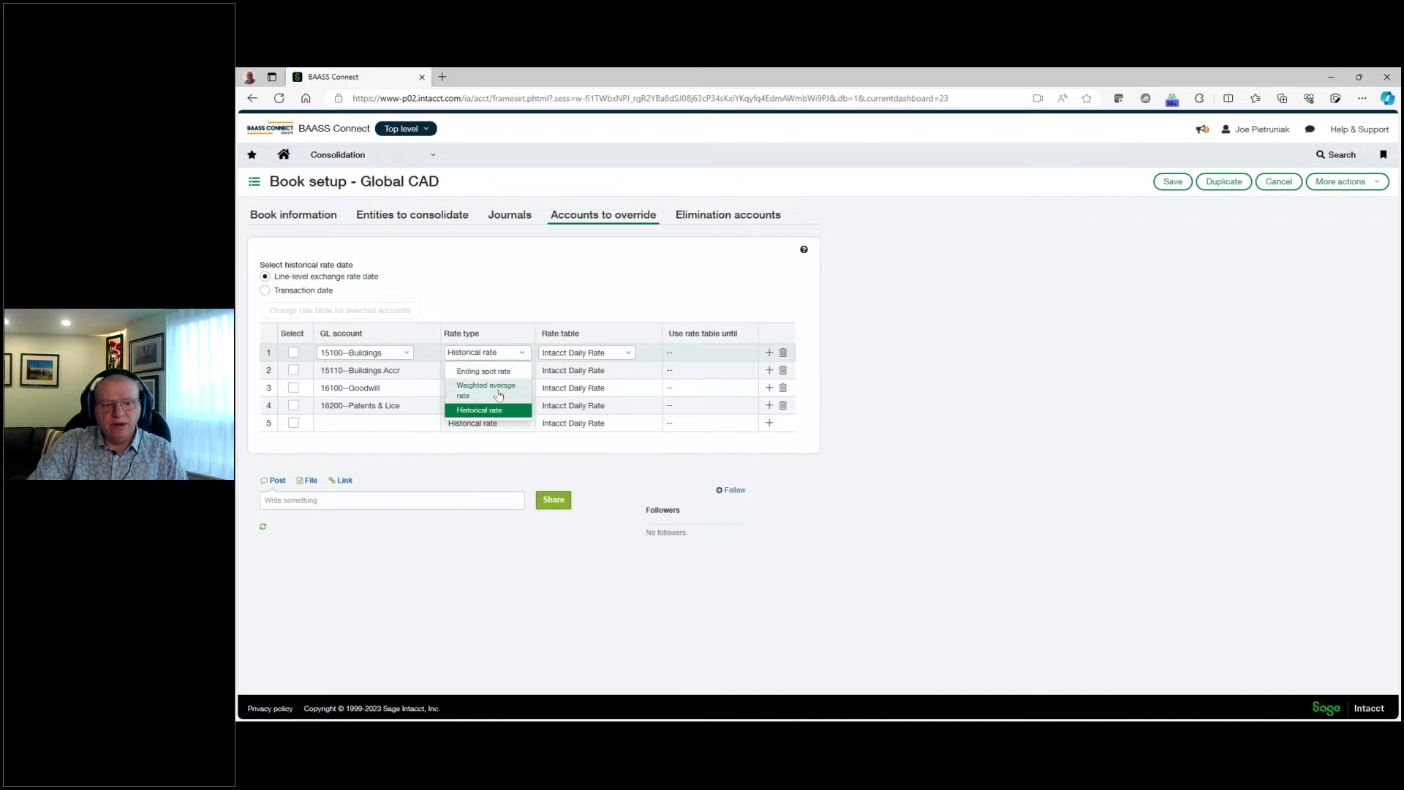
left_click(581, 280)
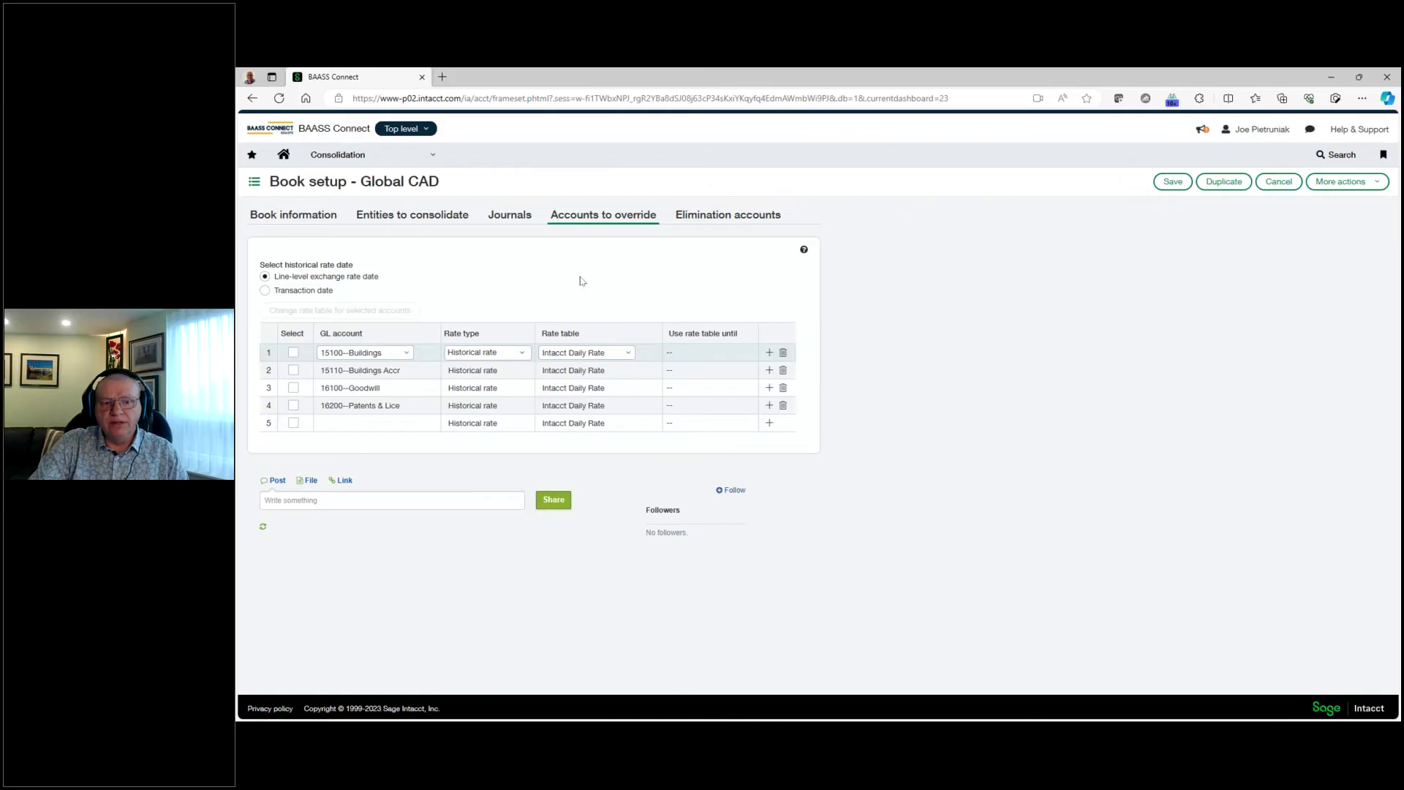
Check the elimination accounts without adding a third, and save the Global CAD book
left_click(706, 218)
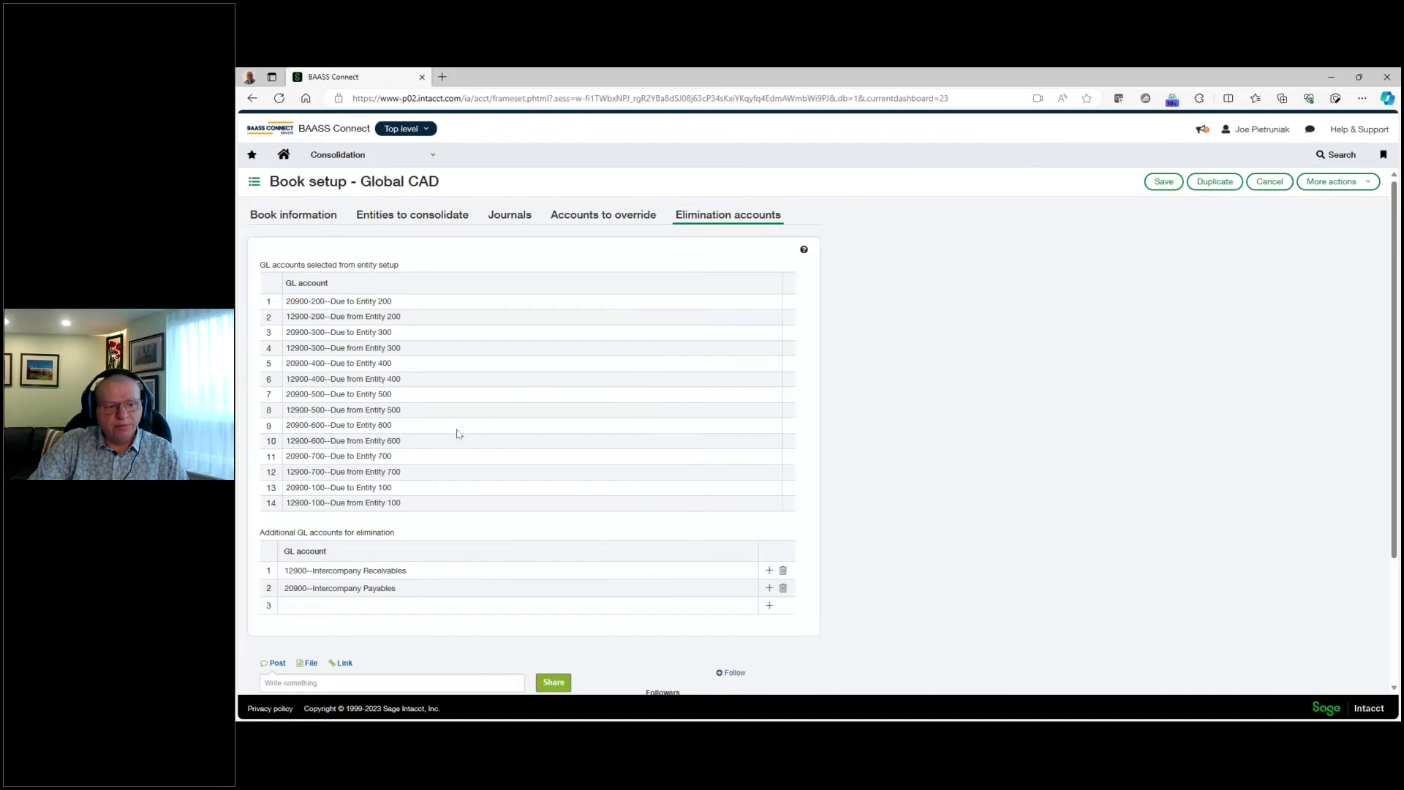
scroll(457, 436, "down", 3)
left_click(364, 437)
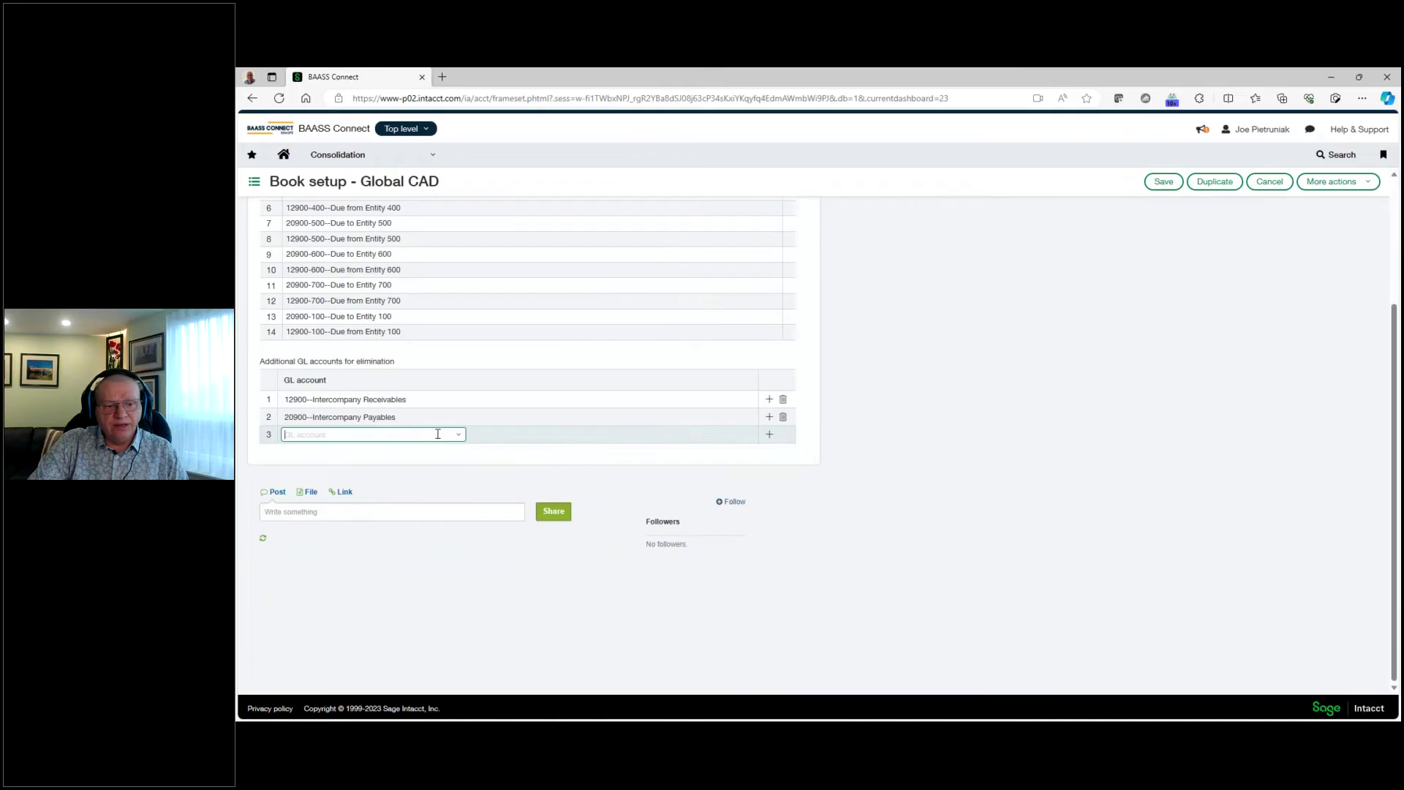
left_click(459, 436)
scroll(423, 489, "down", 2)
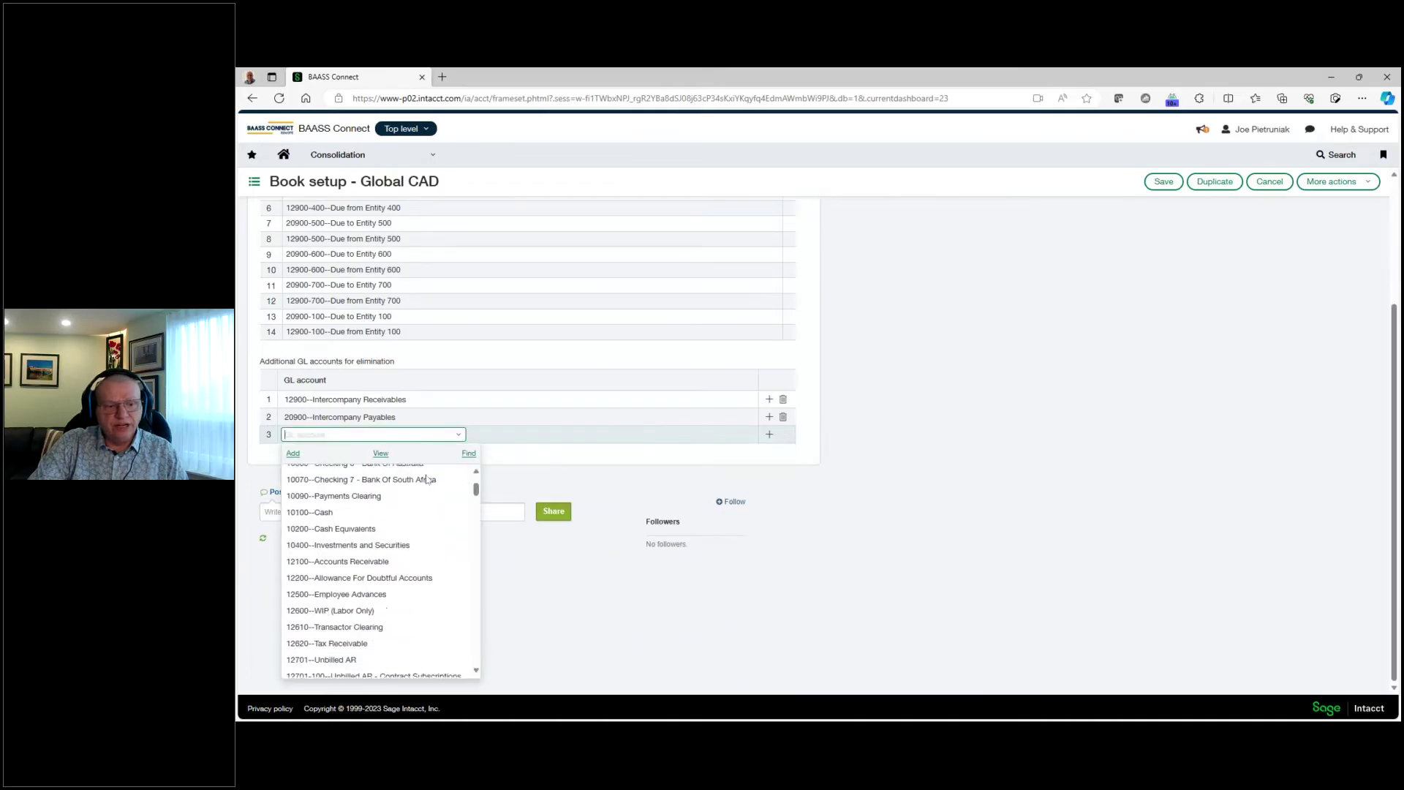
scroll(423, 490, "down", 2)
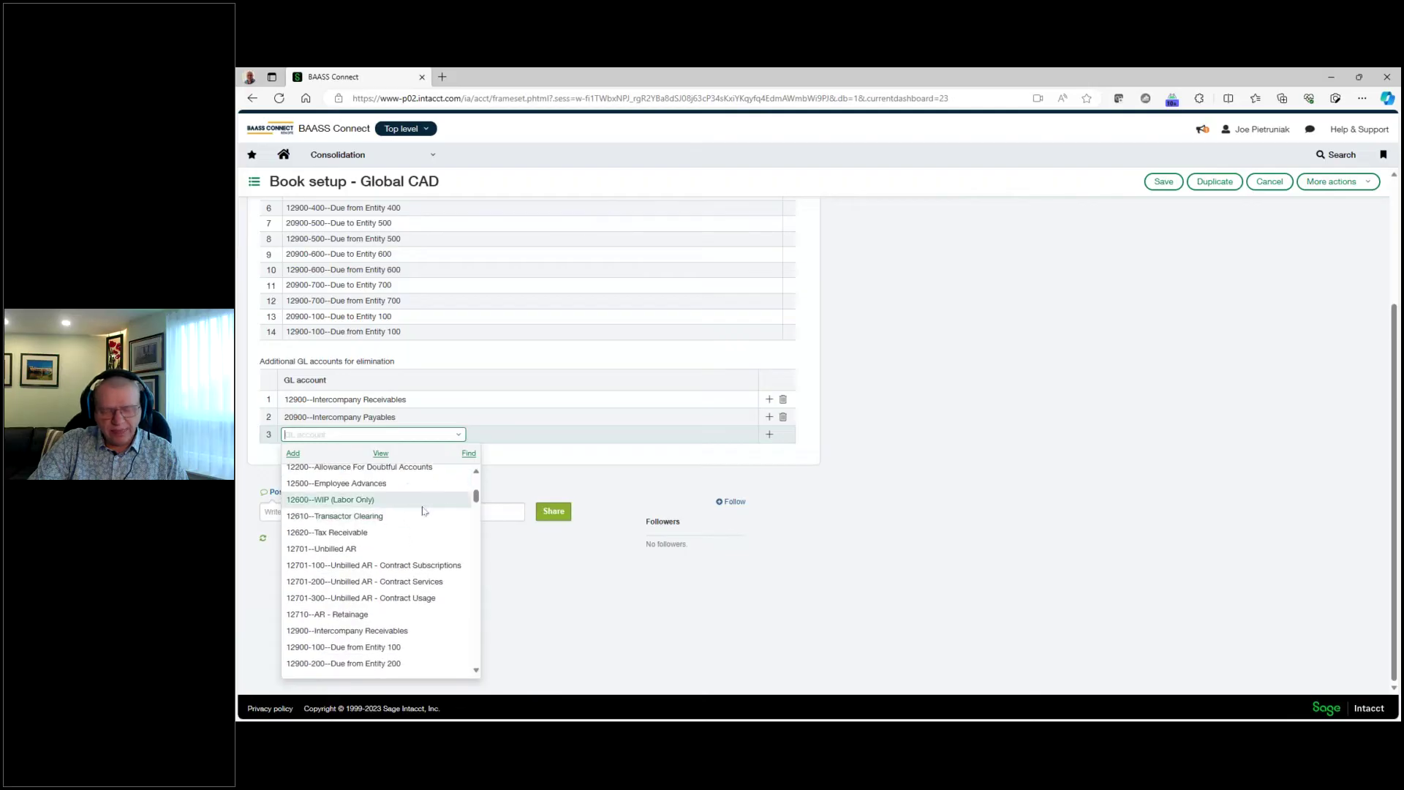
left_click(1007, 429)
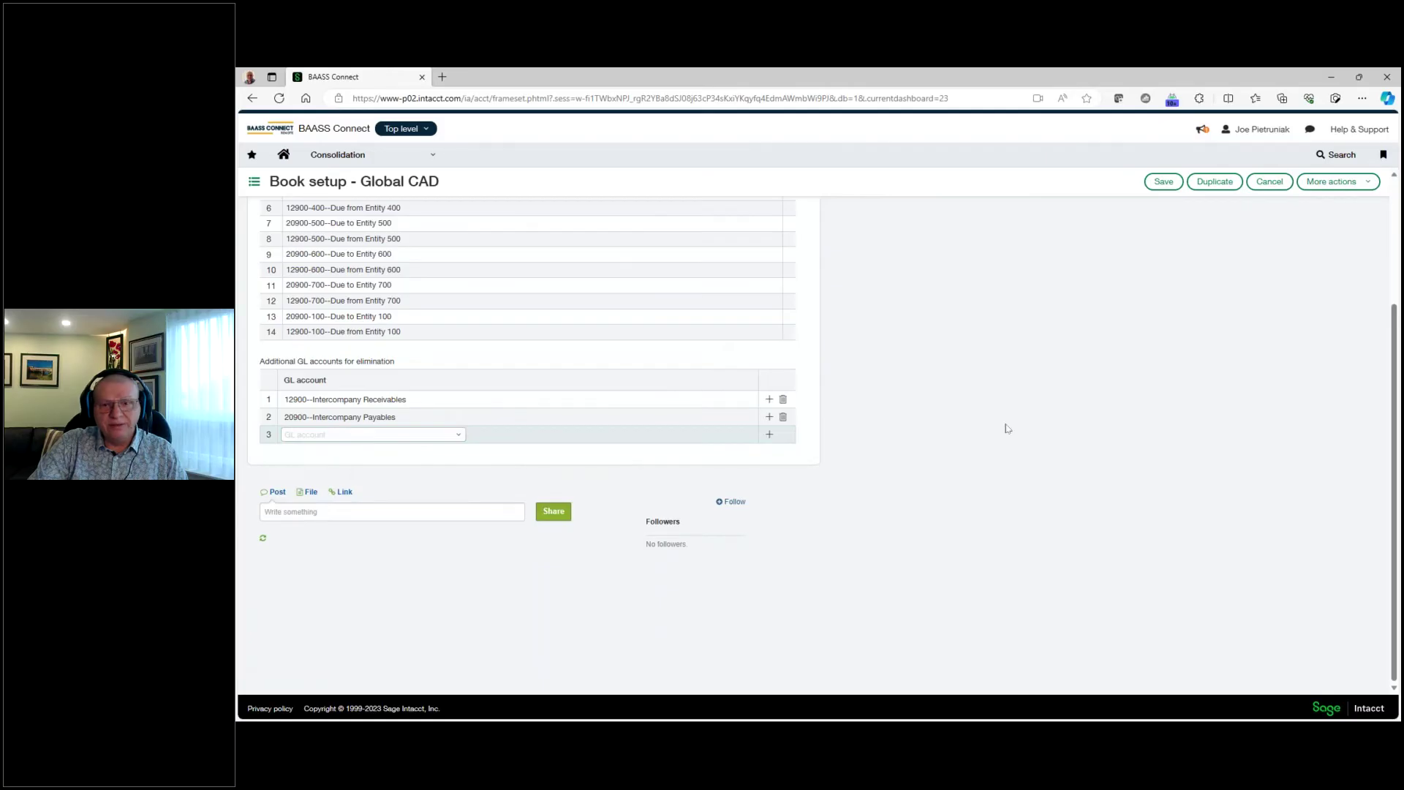
scroll(1009, 427, "up", 3)
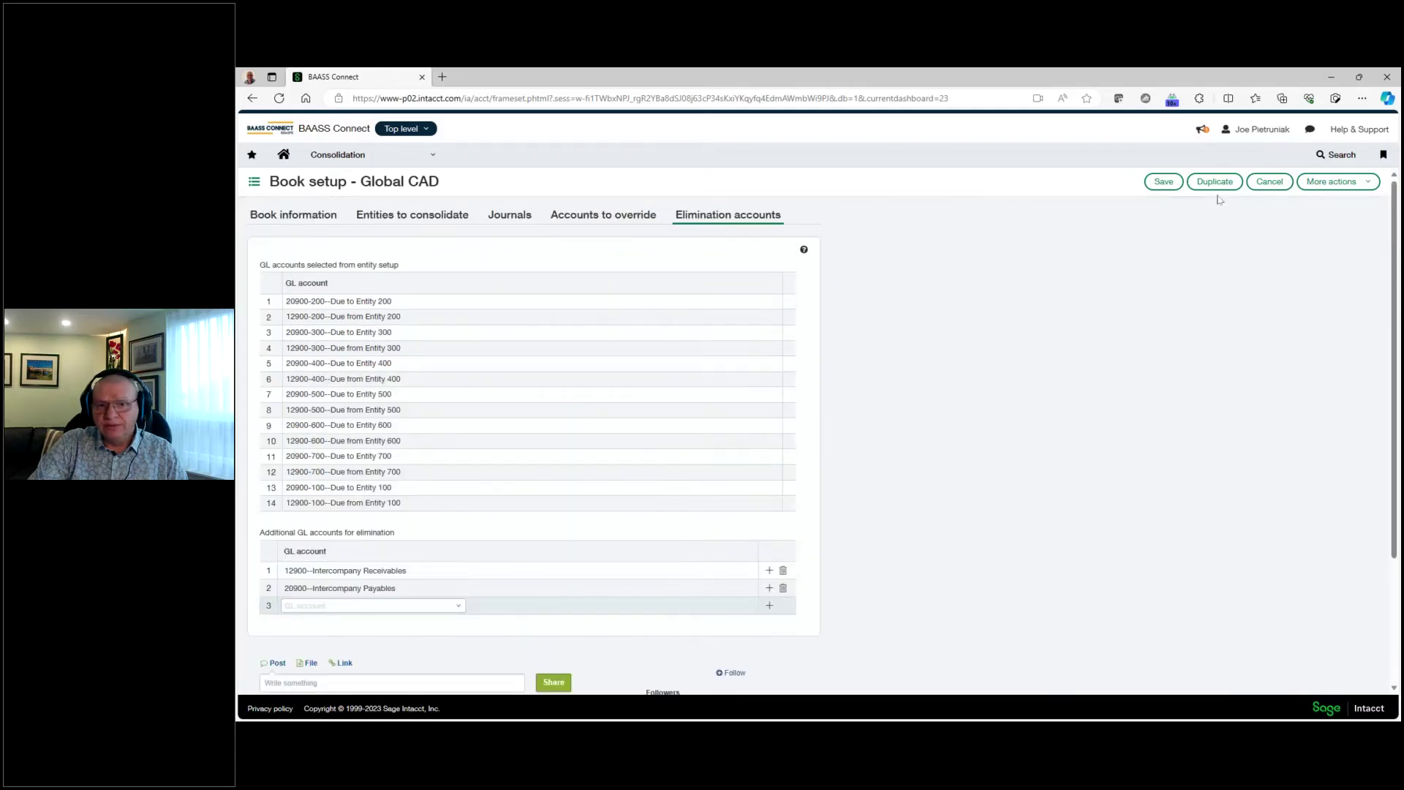
left_click(1164, 182)
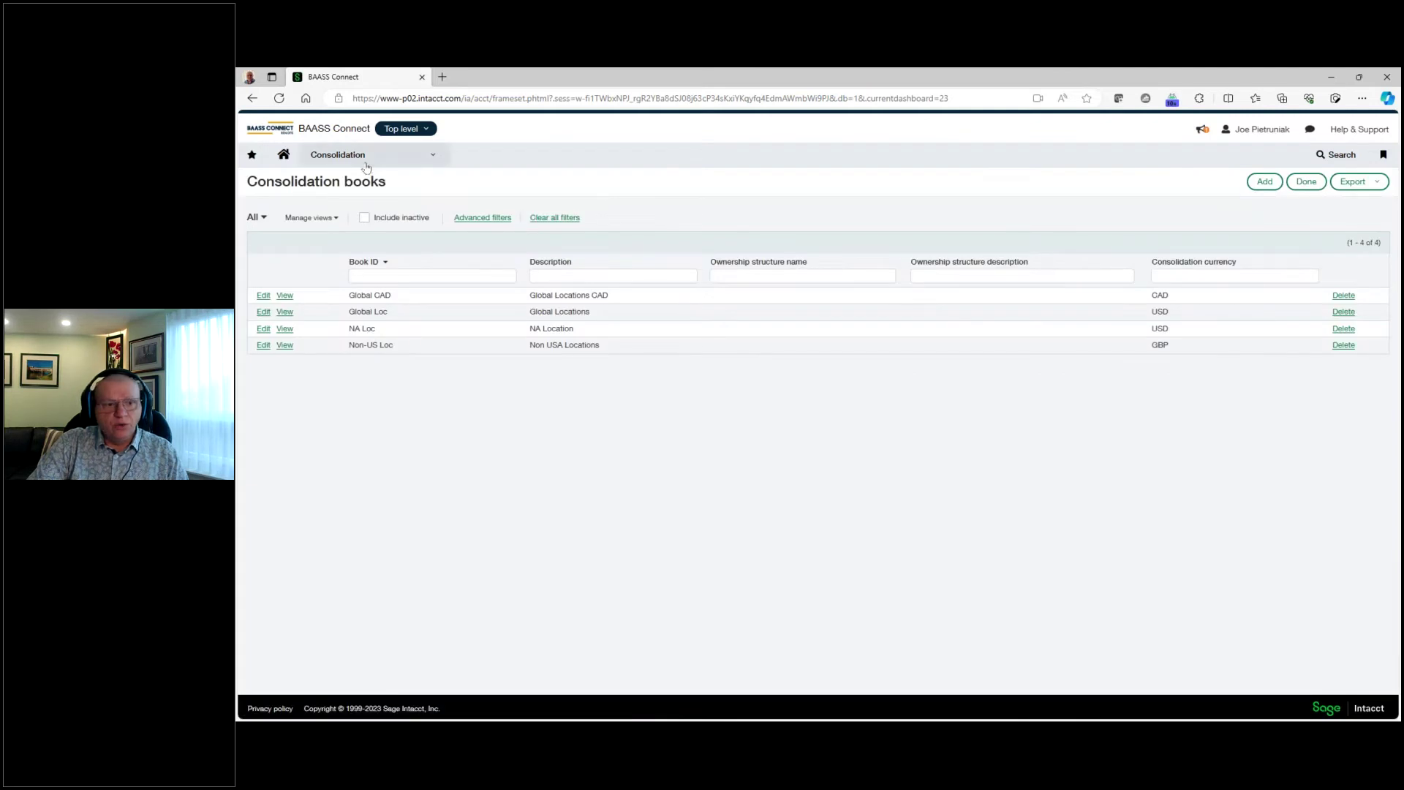
left_click(368, 164)
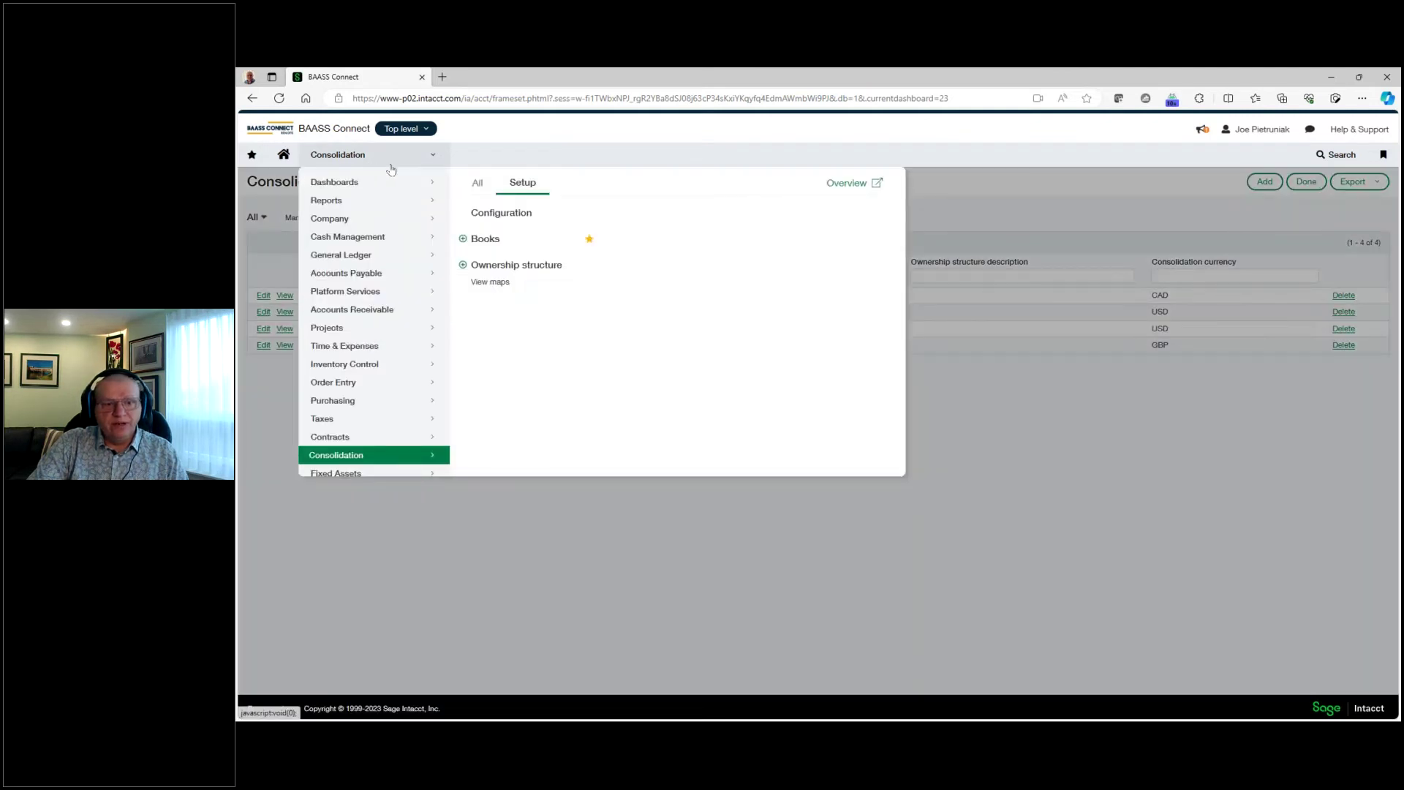
Run the Global CAD consolidation for Nov 2023 across all entities after reviewing the rates
left_click(477, 186)
left_click(498, 217)
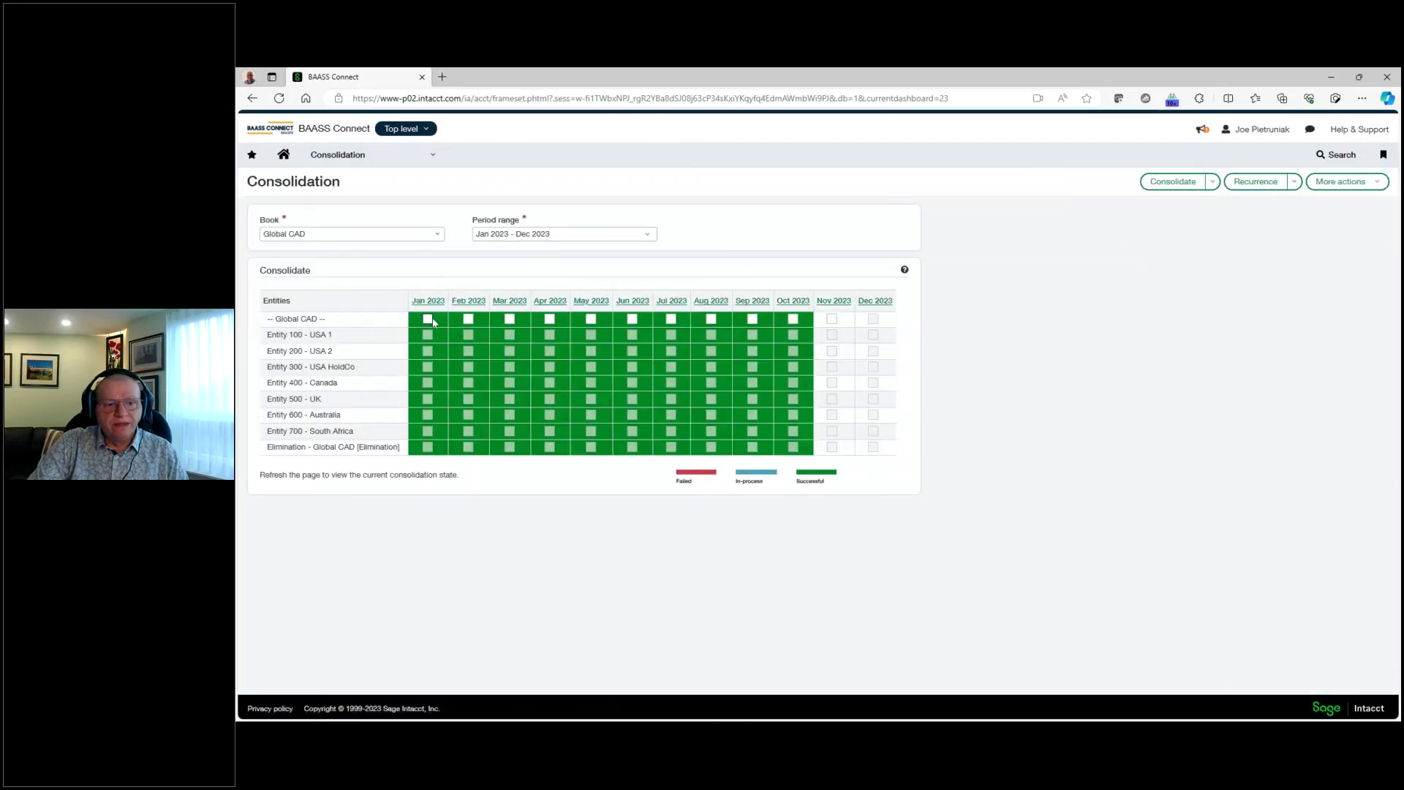
left_click(831, 319)
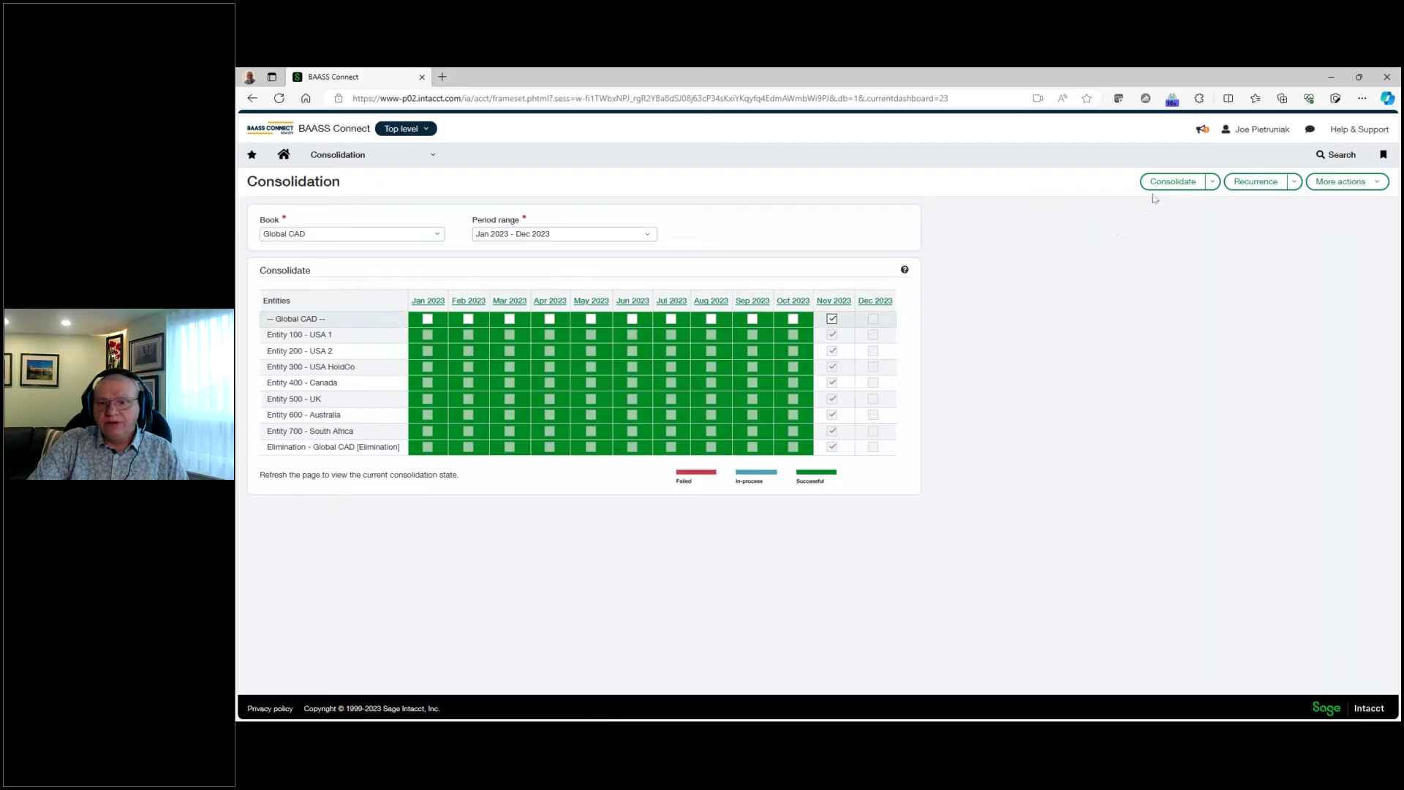
left_click(1212, 182)
left_click(1170, 218)
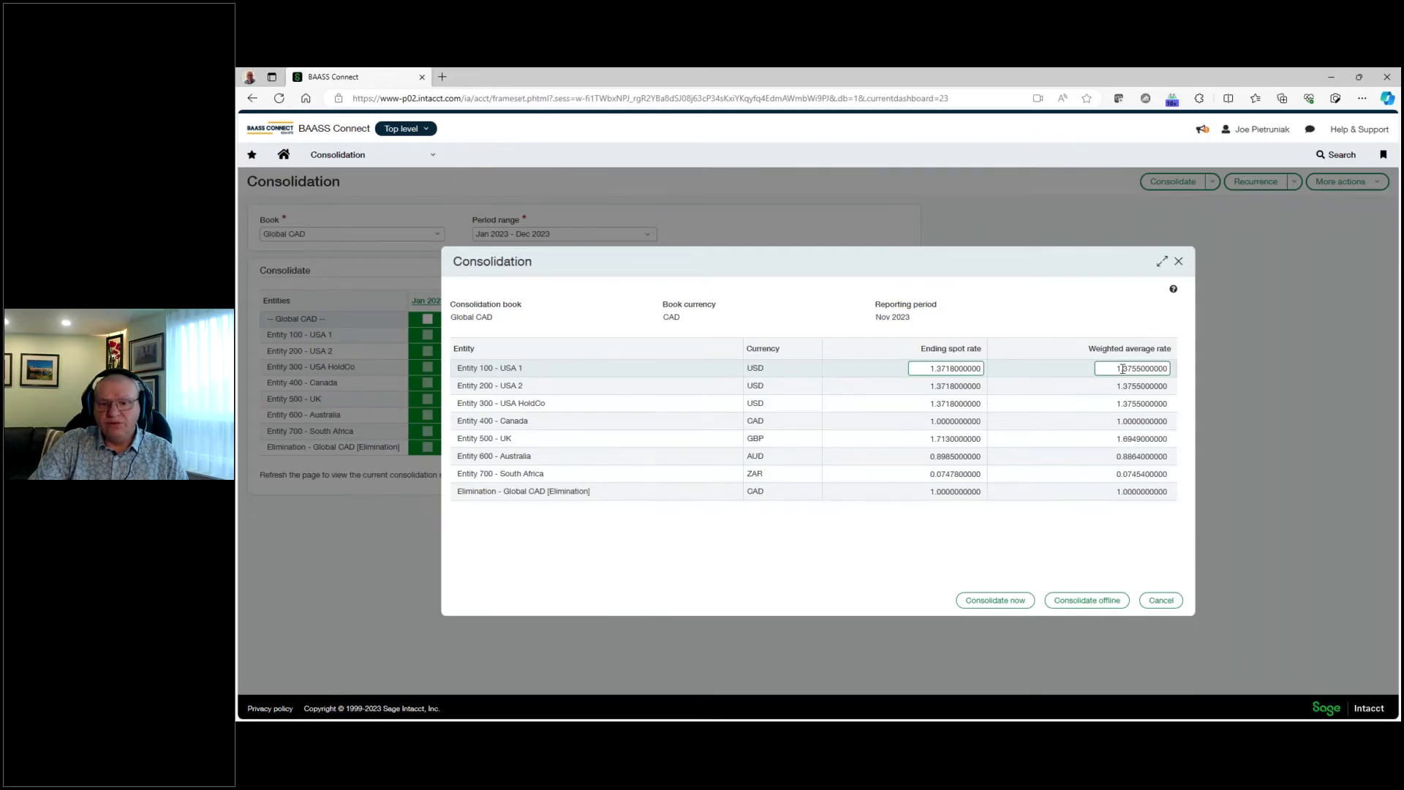
left_click(995, 600)
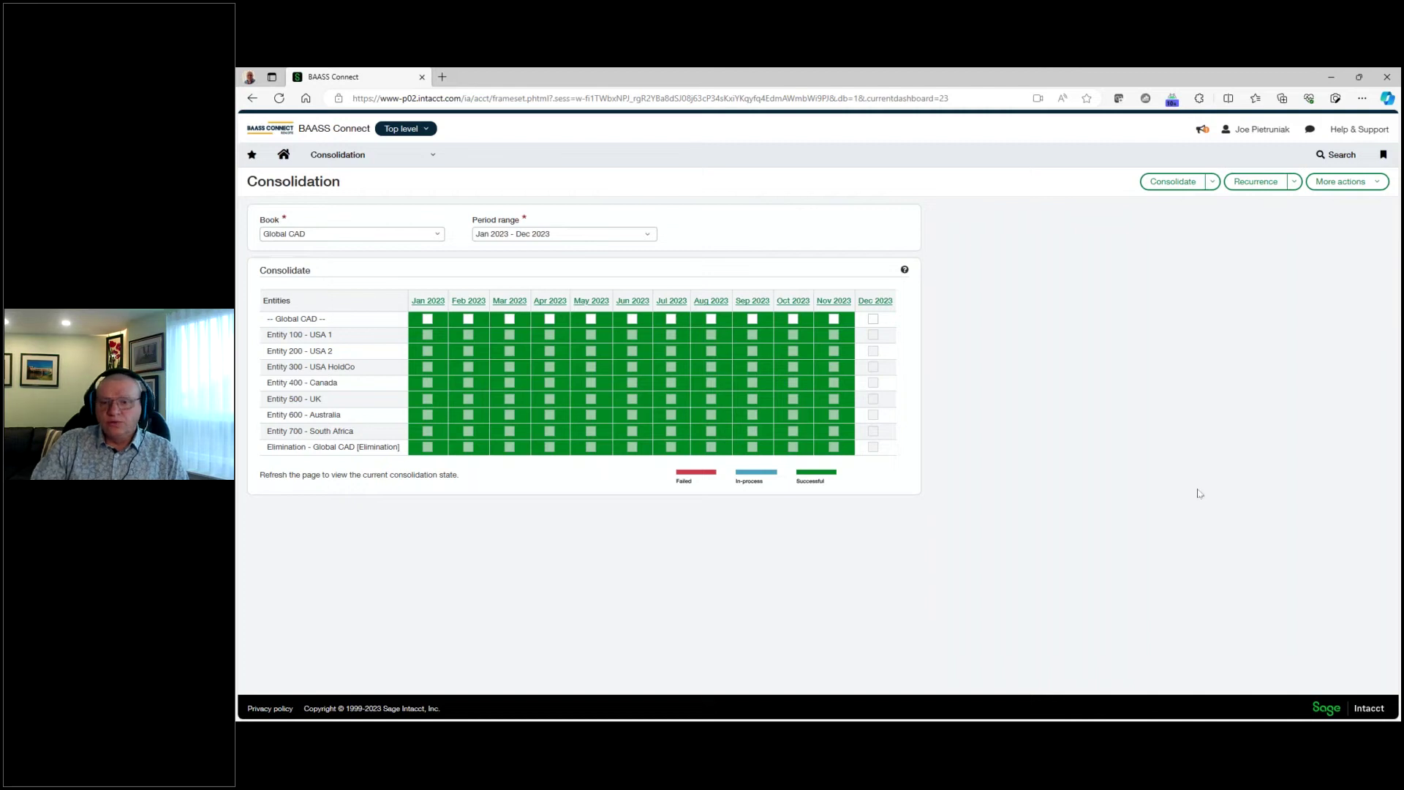
left_click(1294, 183)
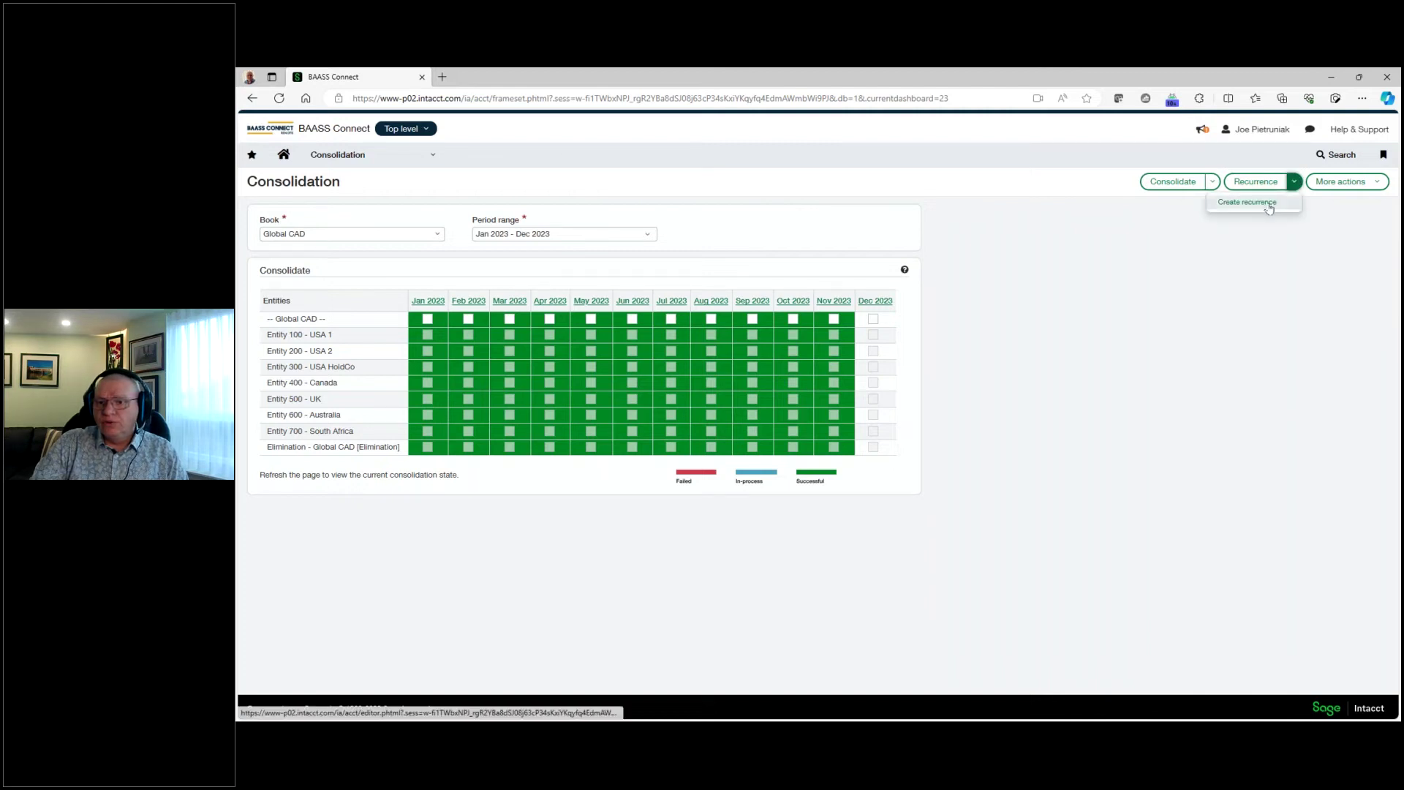
Draft a daily recurring consolidation running every 1 day, then cancel it unsaved
left_click(1252, 202)
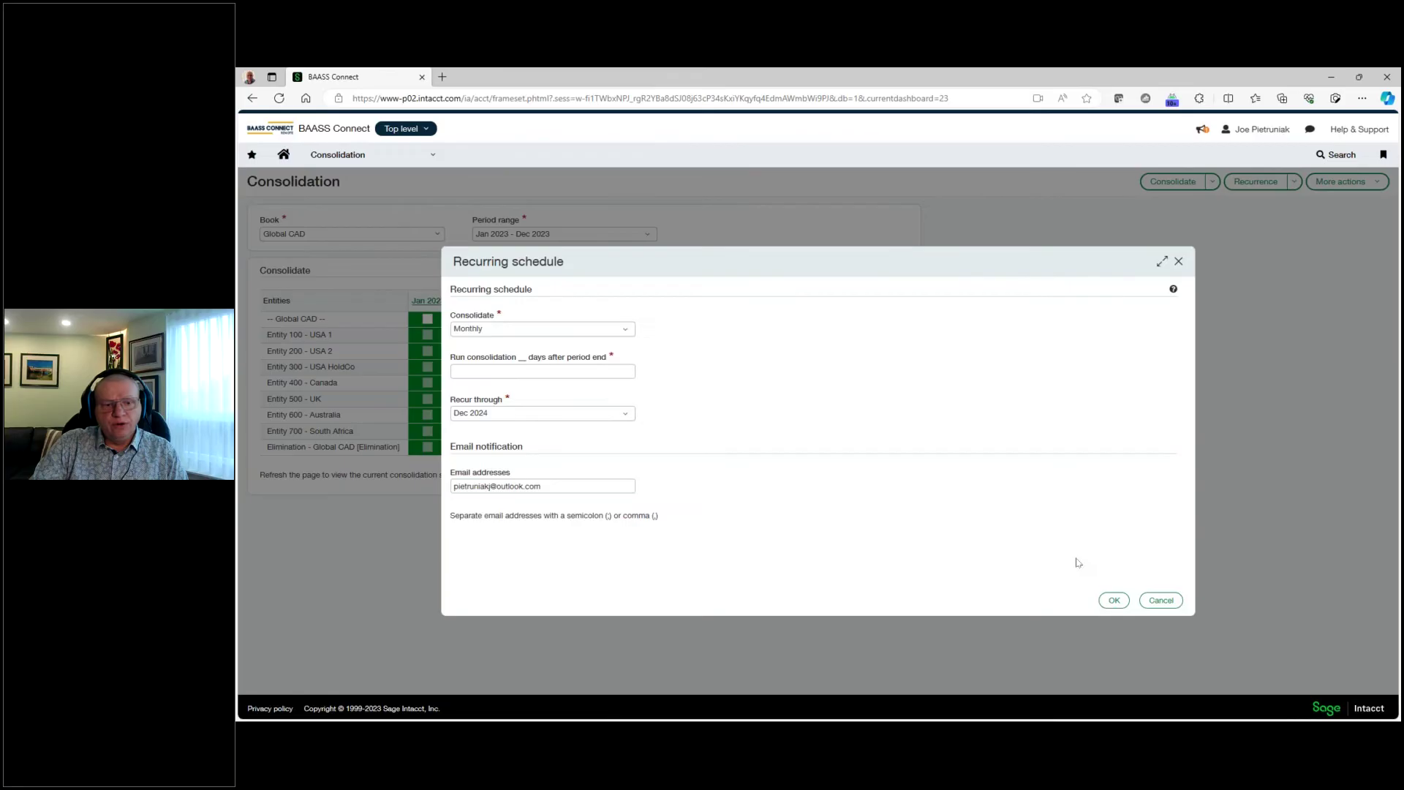
left_click(632, 336)
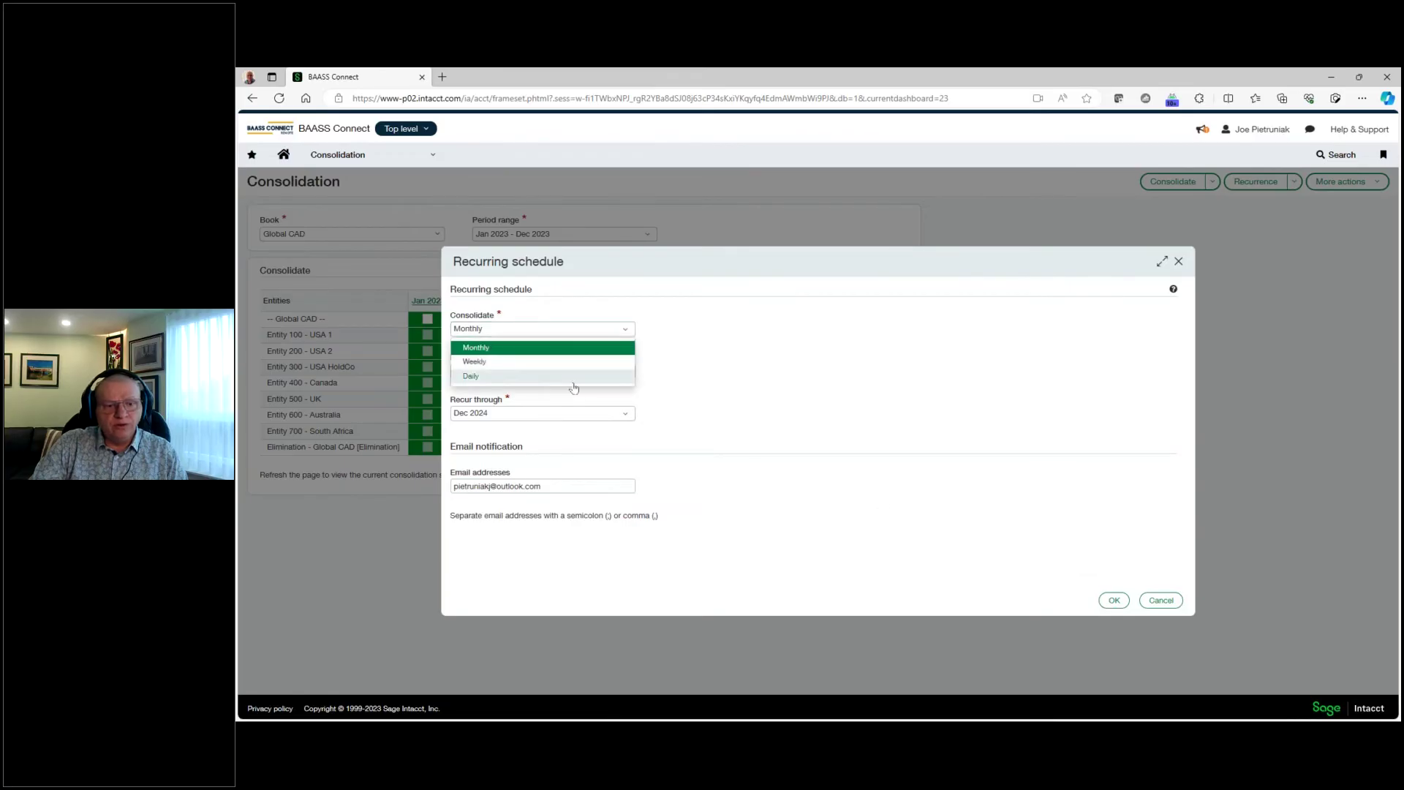
left_click(595, 345)
left_click(580, 370)
type("1")
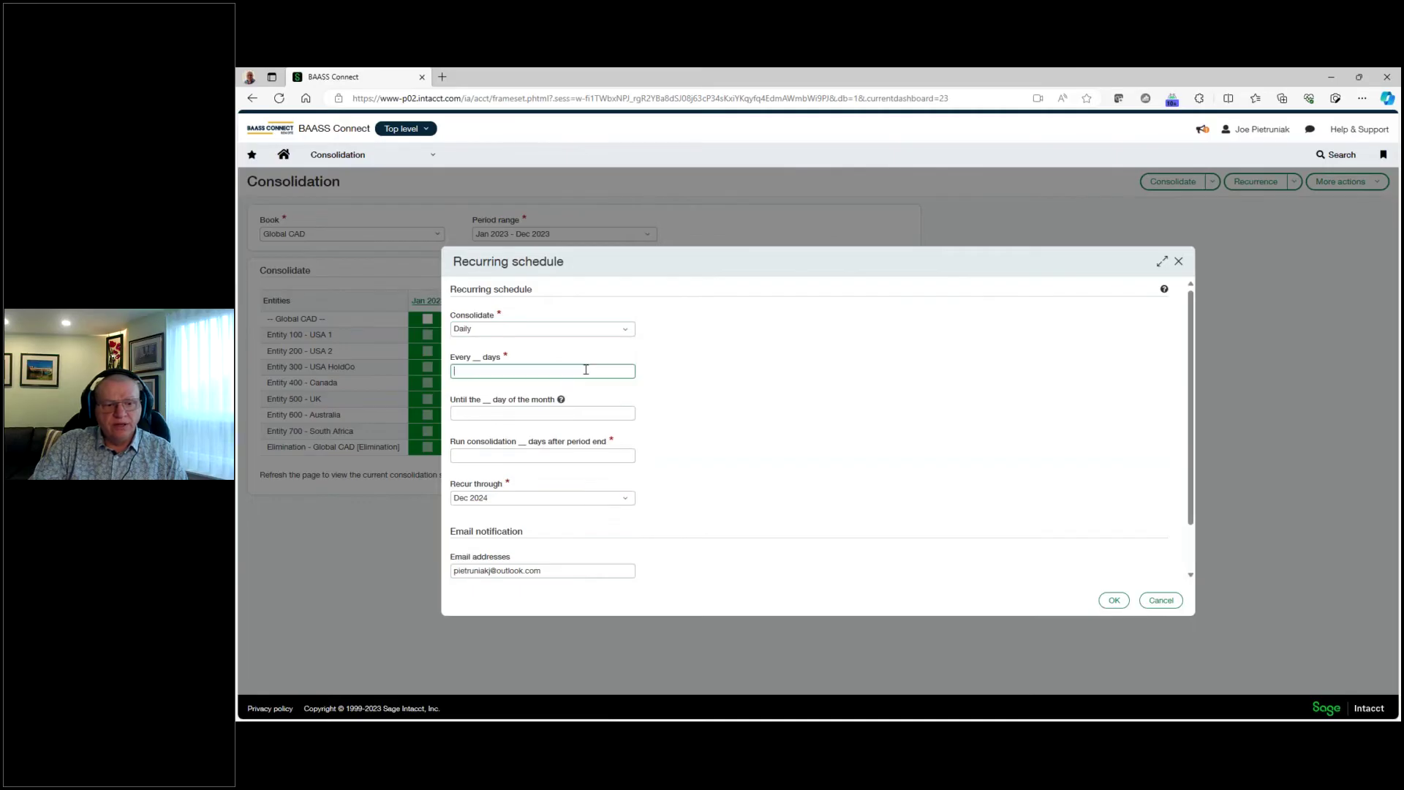
left_click(585, 412)
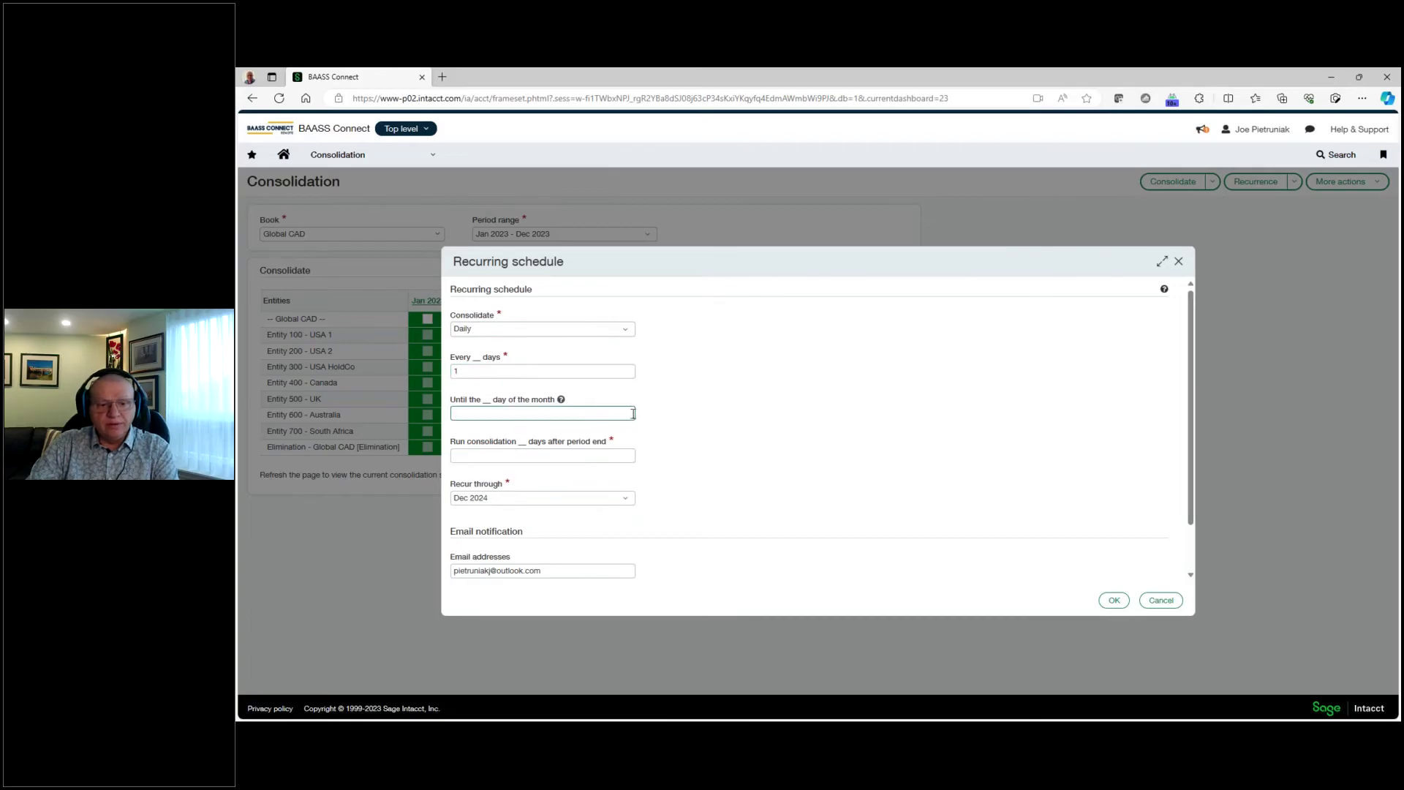
left_click(617, 459)
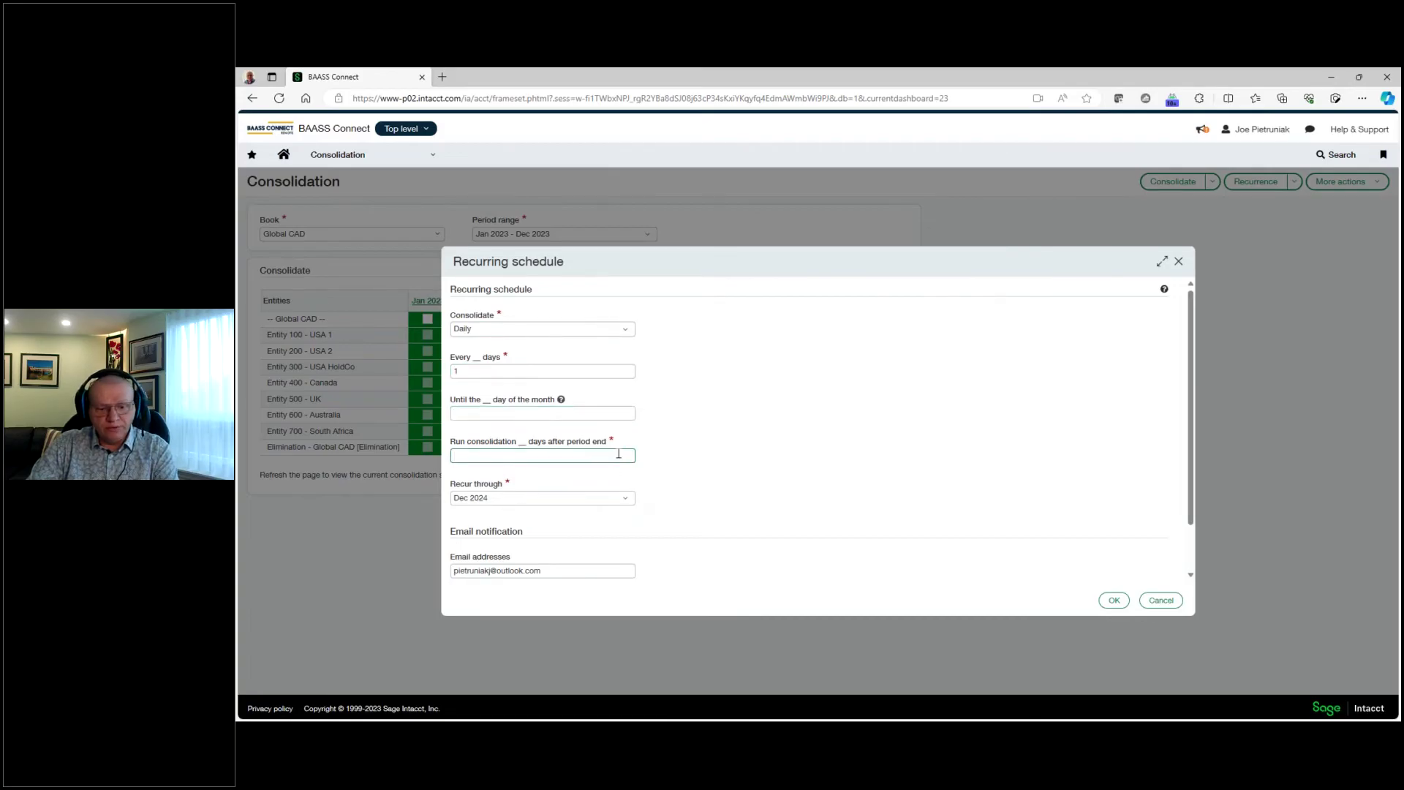
left_click(806, 457)
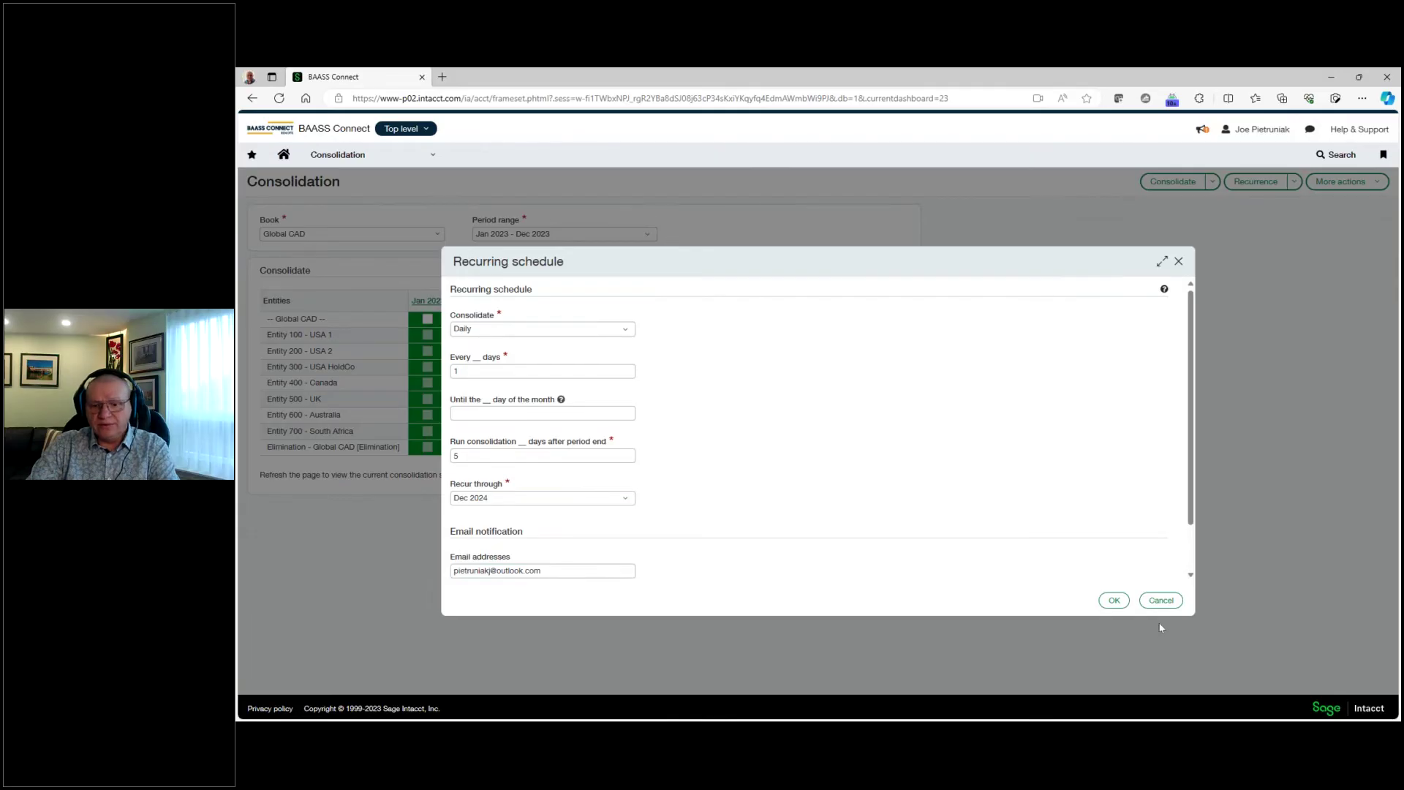
left_click(1161, 601)
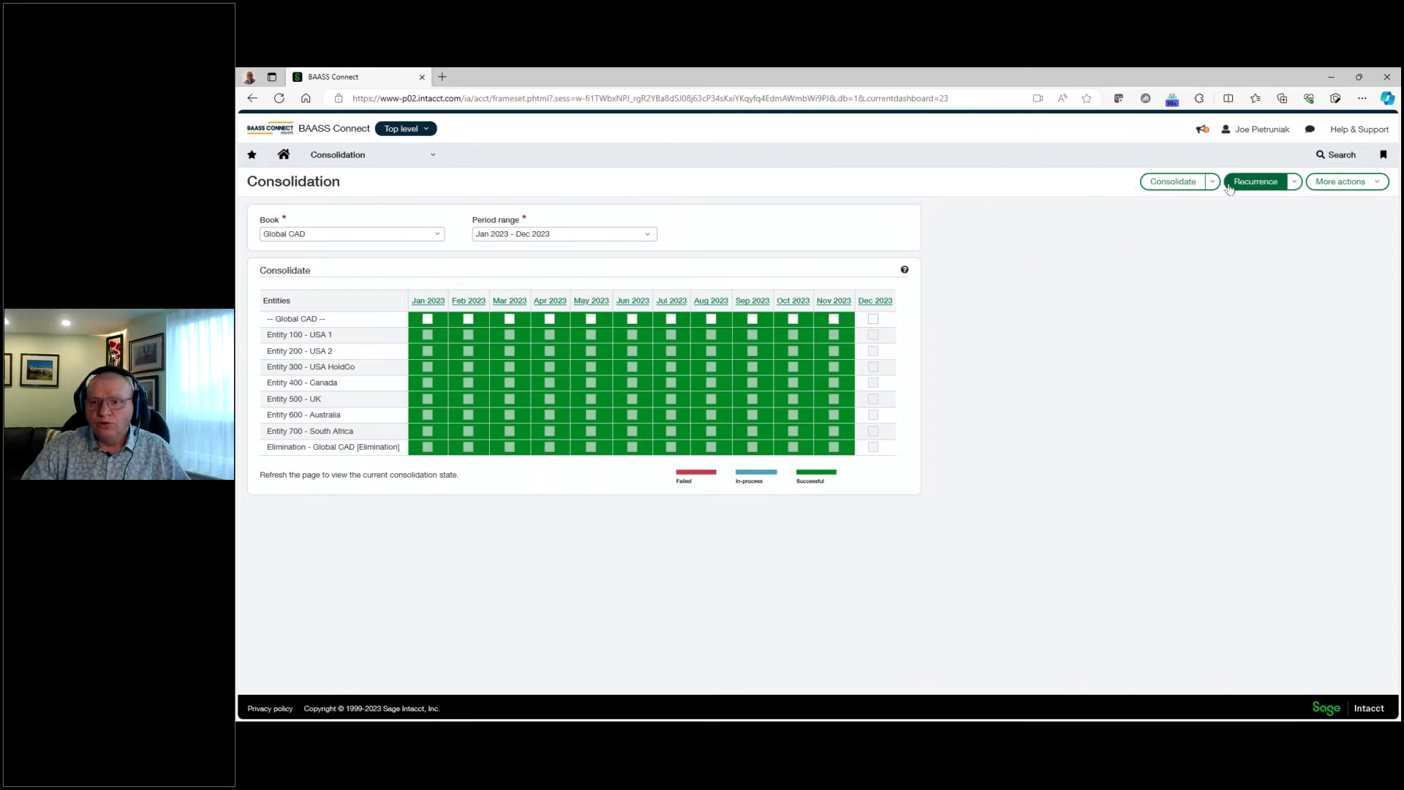
Go to Consolidation financial reports and launch the zConsolidated Balance Sheet - Global report in HTML
left_click(345, 159)
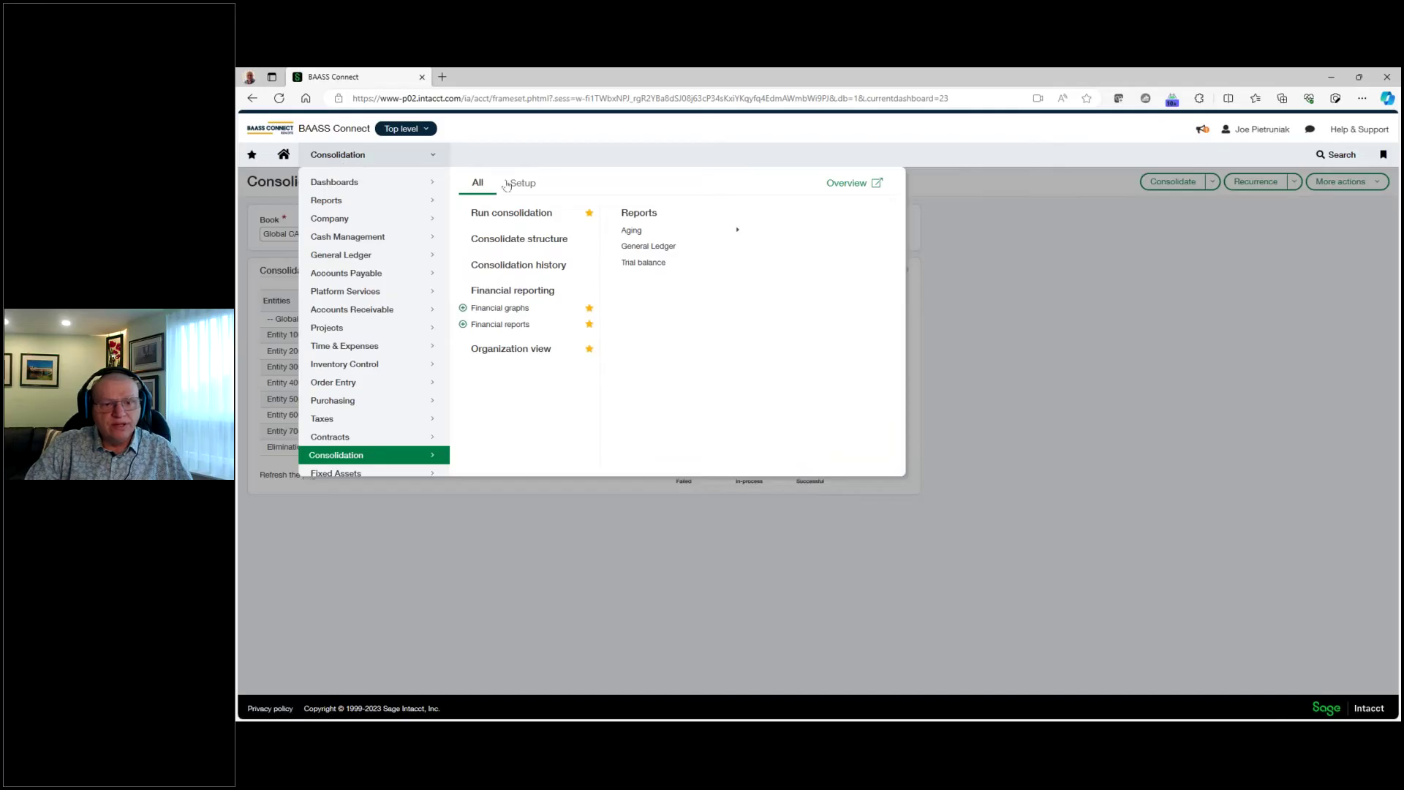
left_click(515, 326)
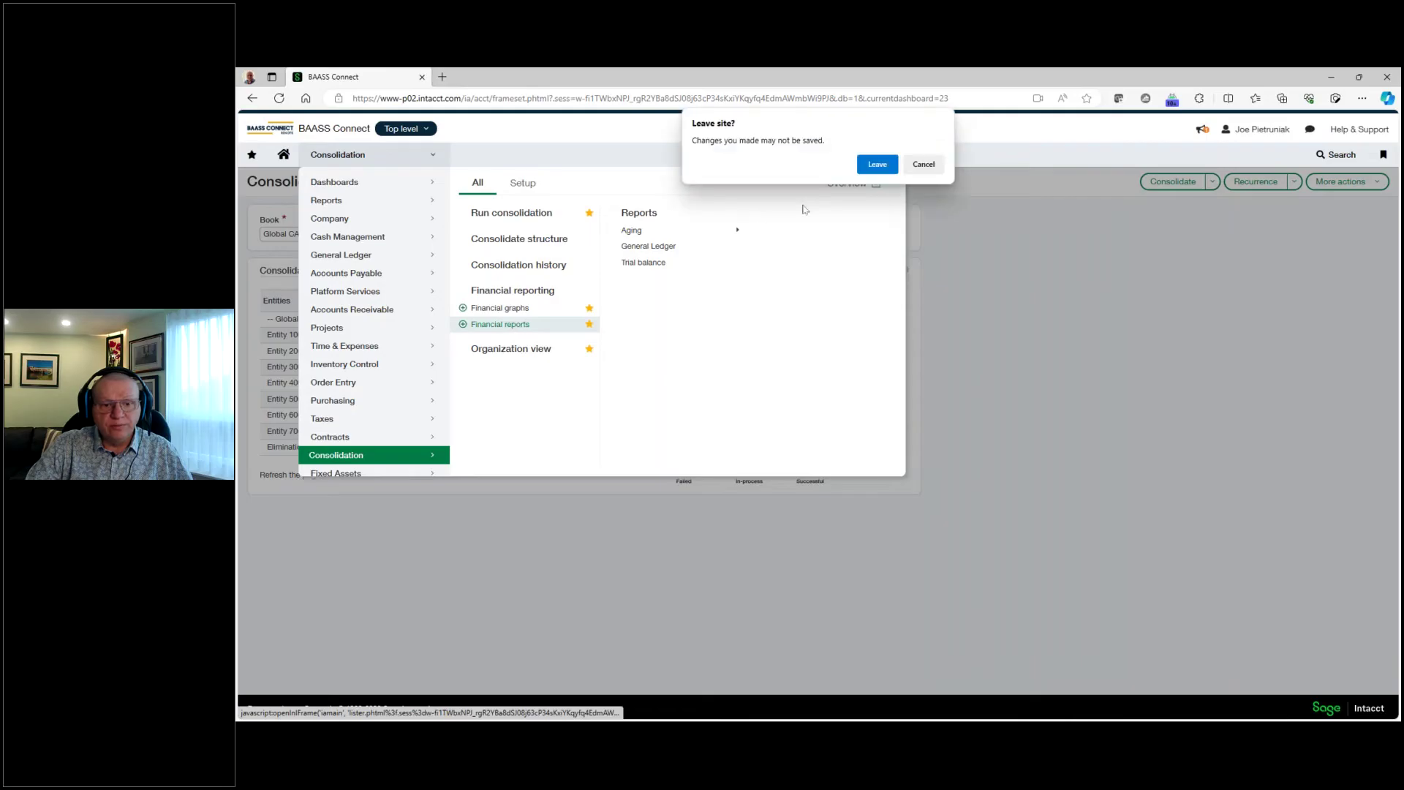
left_click(877, 163)
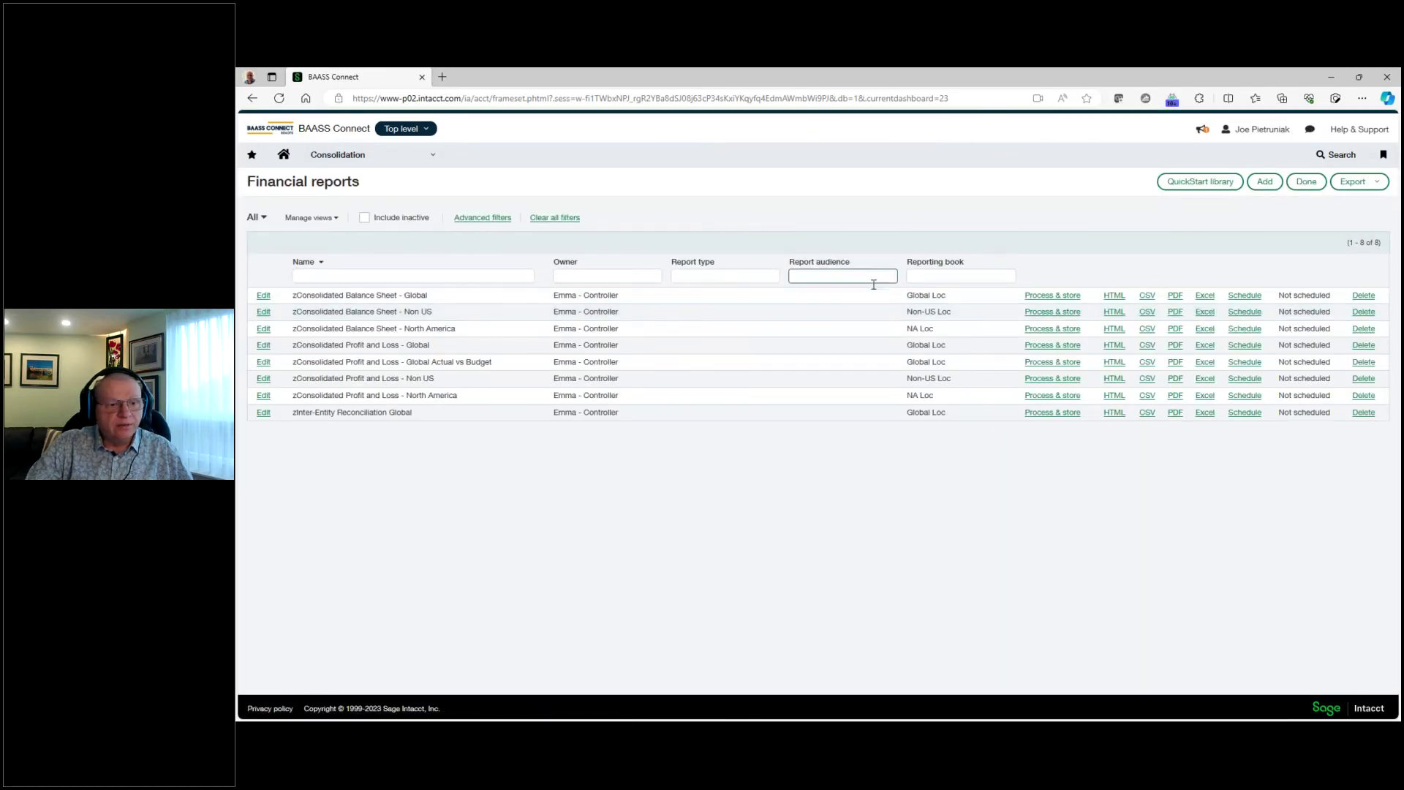
left_click(1114, 296)
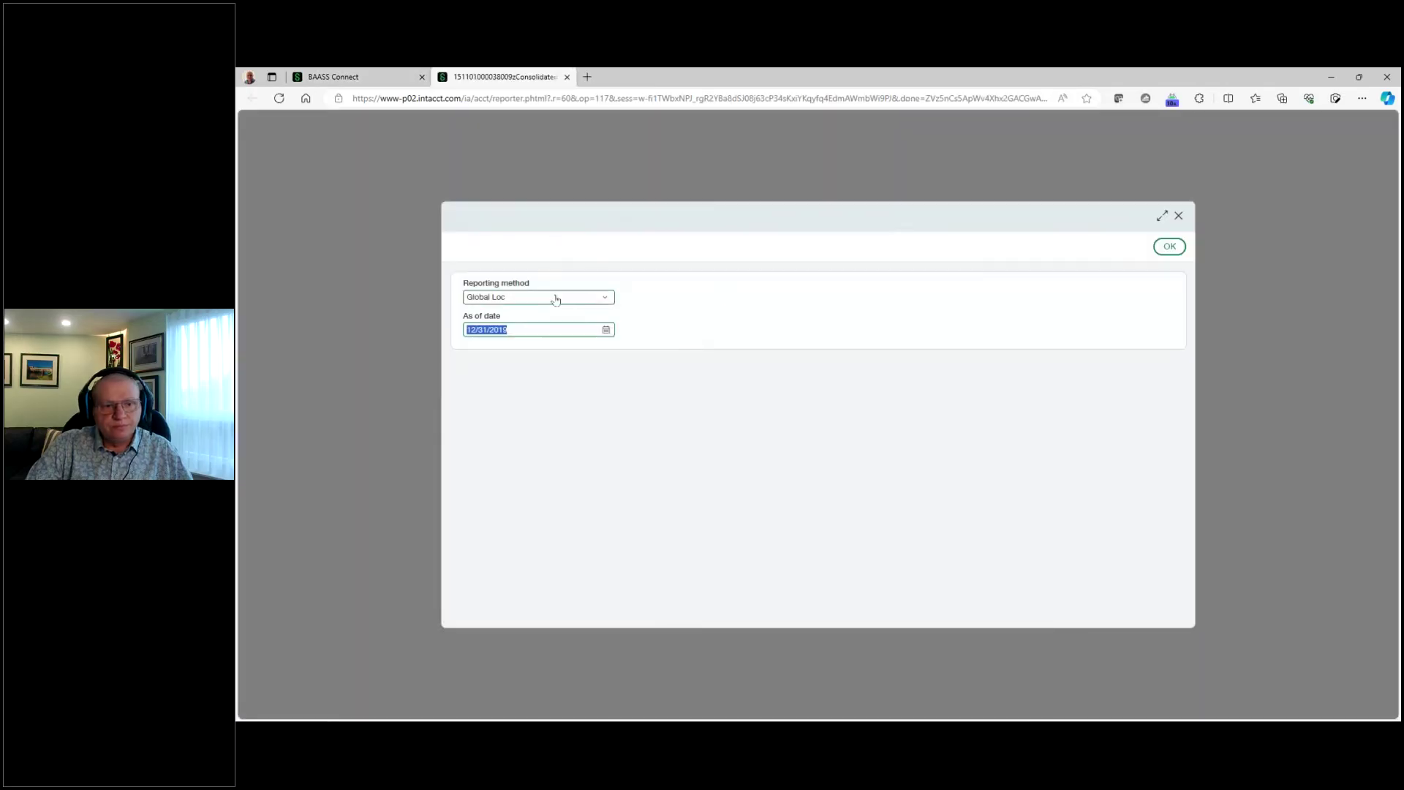
Run the report for the Global CAD book as of 11/30/2023
left_click(556, 298)
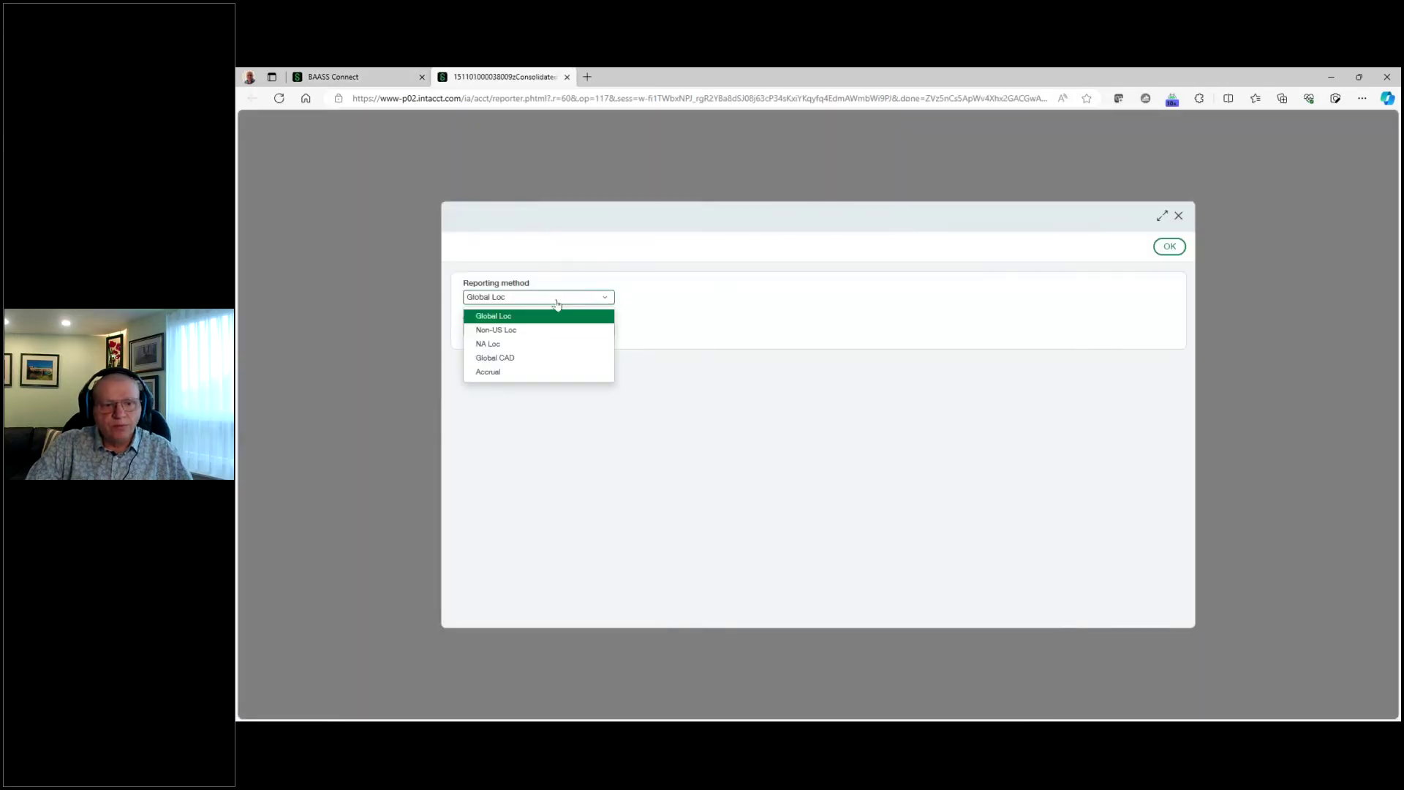
left_click(547, 358)
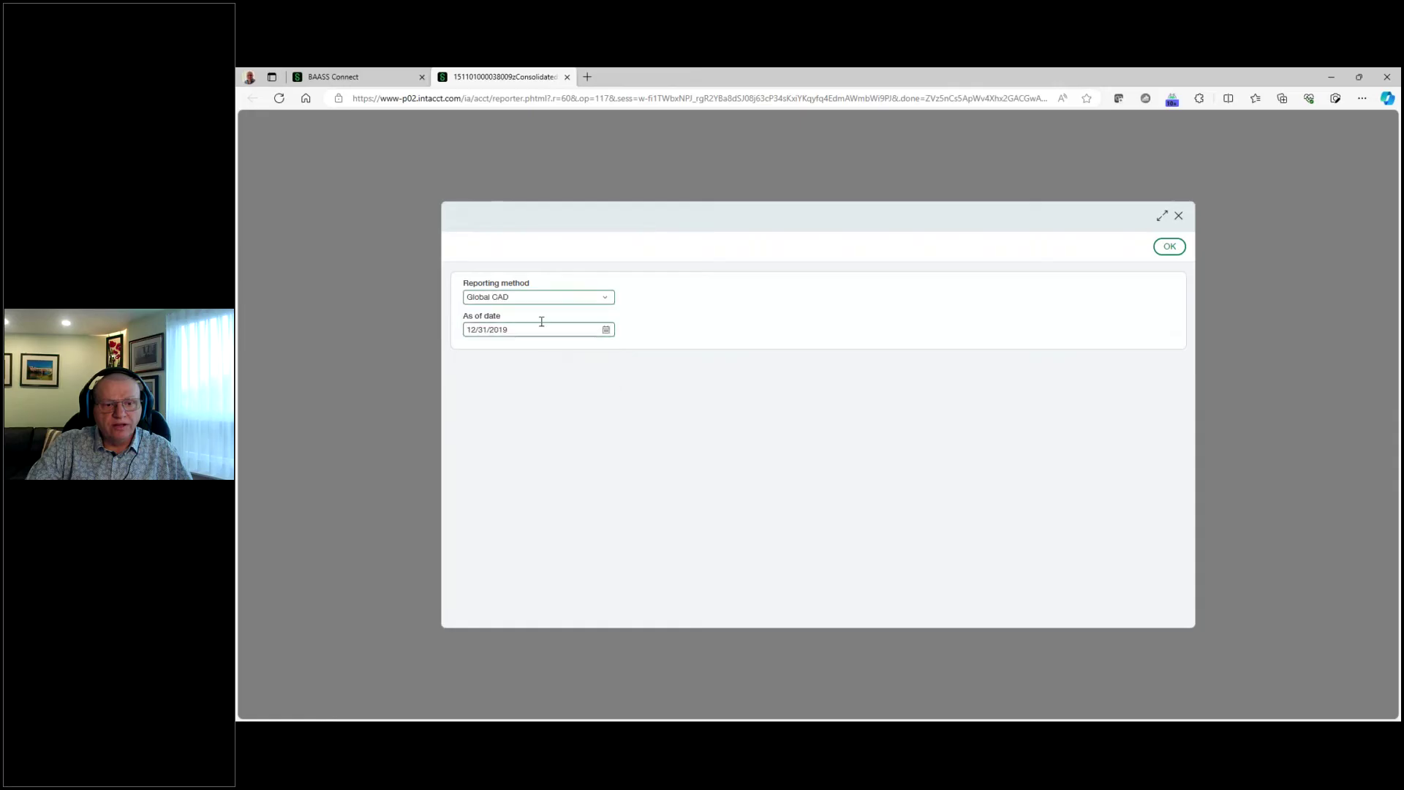
left_click(605, 330)
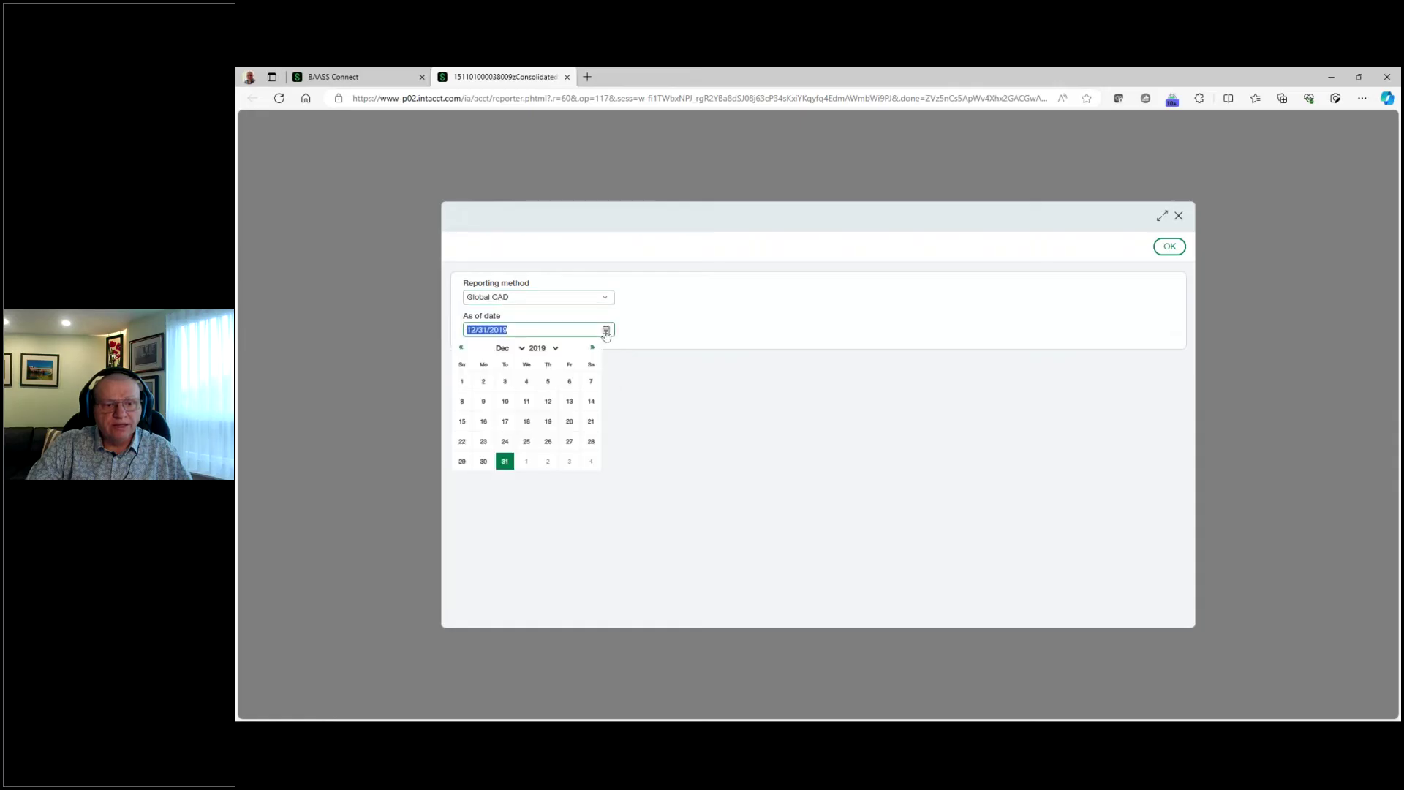
left_click(554, 349)
key("Down")
key("Down")
key("Down")
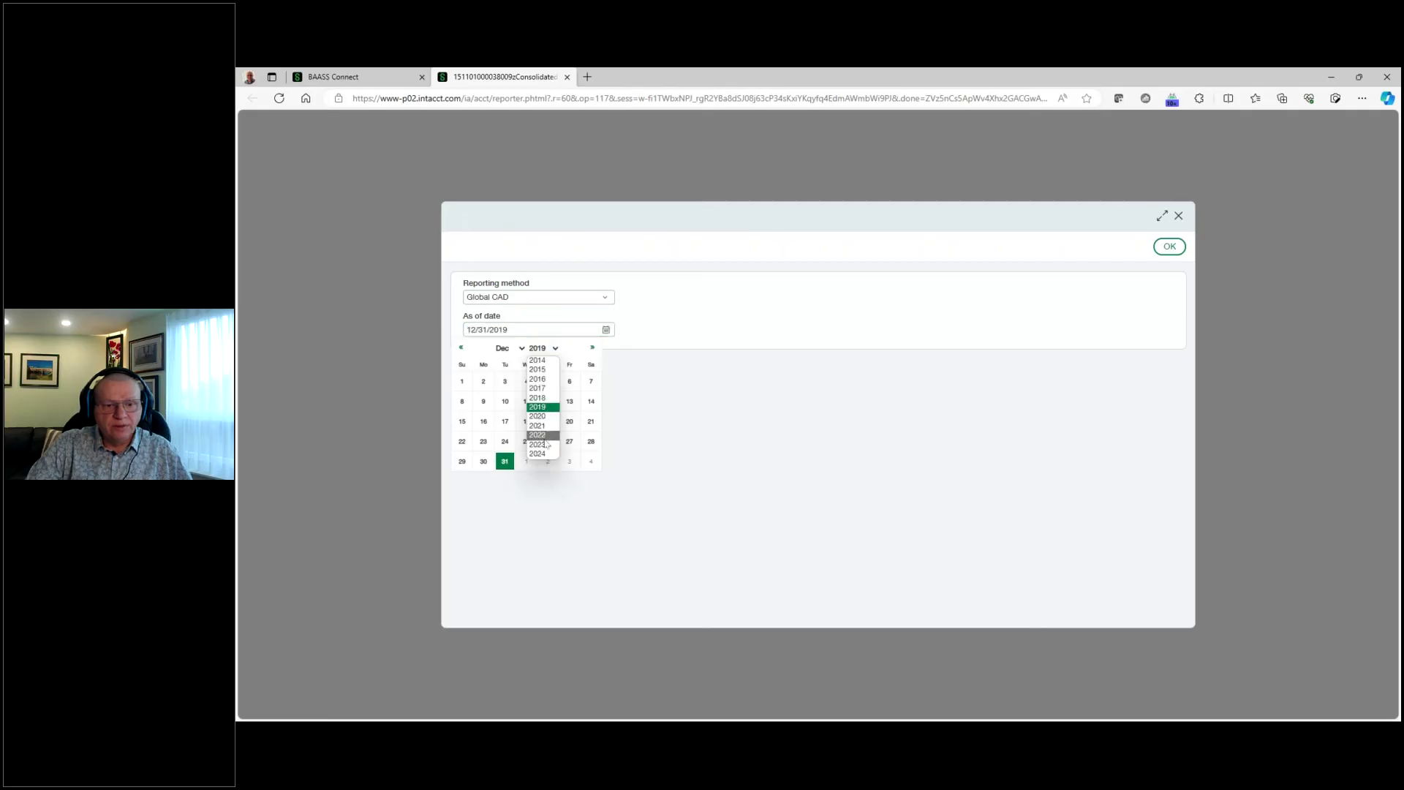
key("Return")
left_click(555, 349)
left_click(545, 417)
left_click(514, 349)
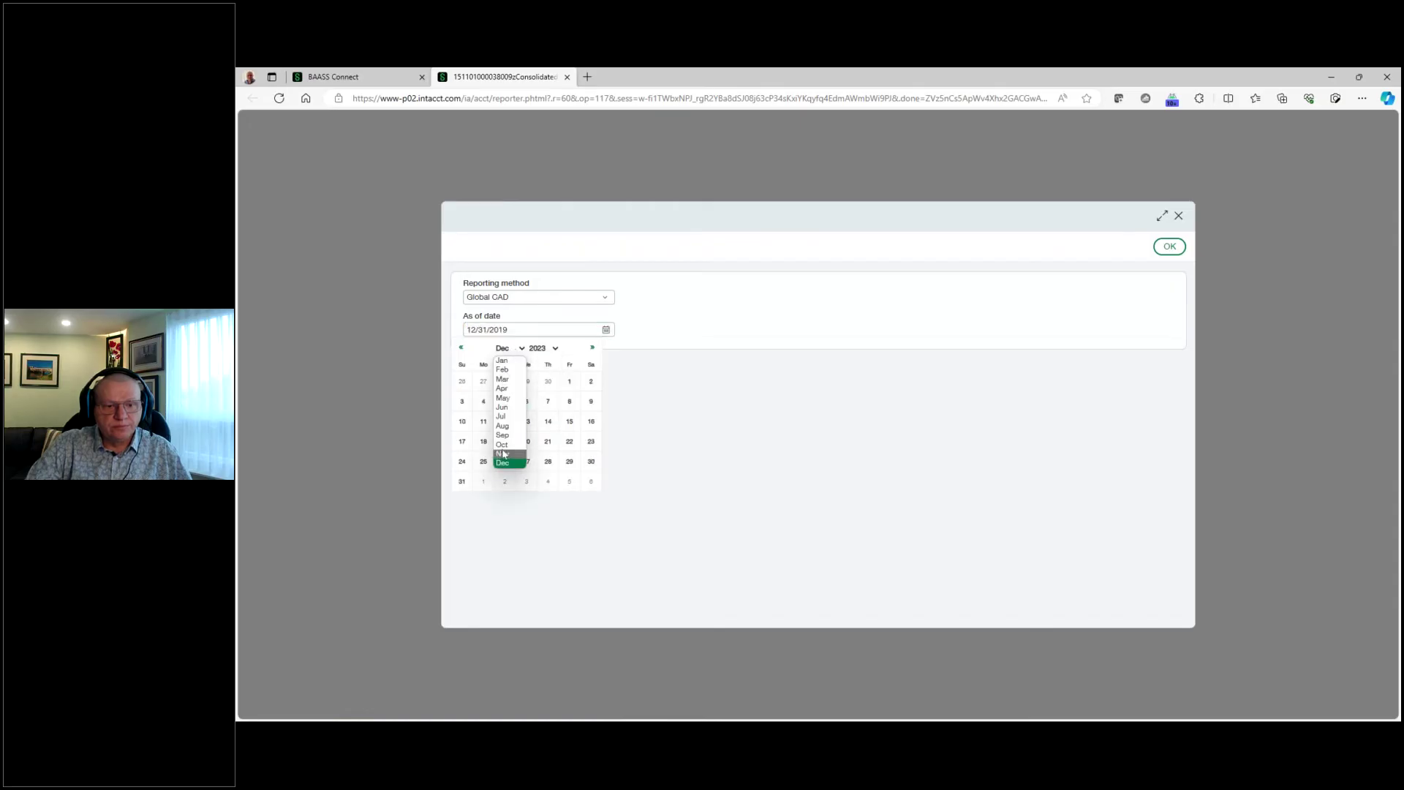
left_click(510, 448)
left_click(548, 461)
key("Return")
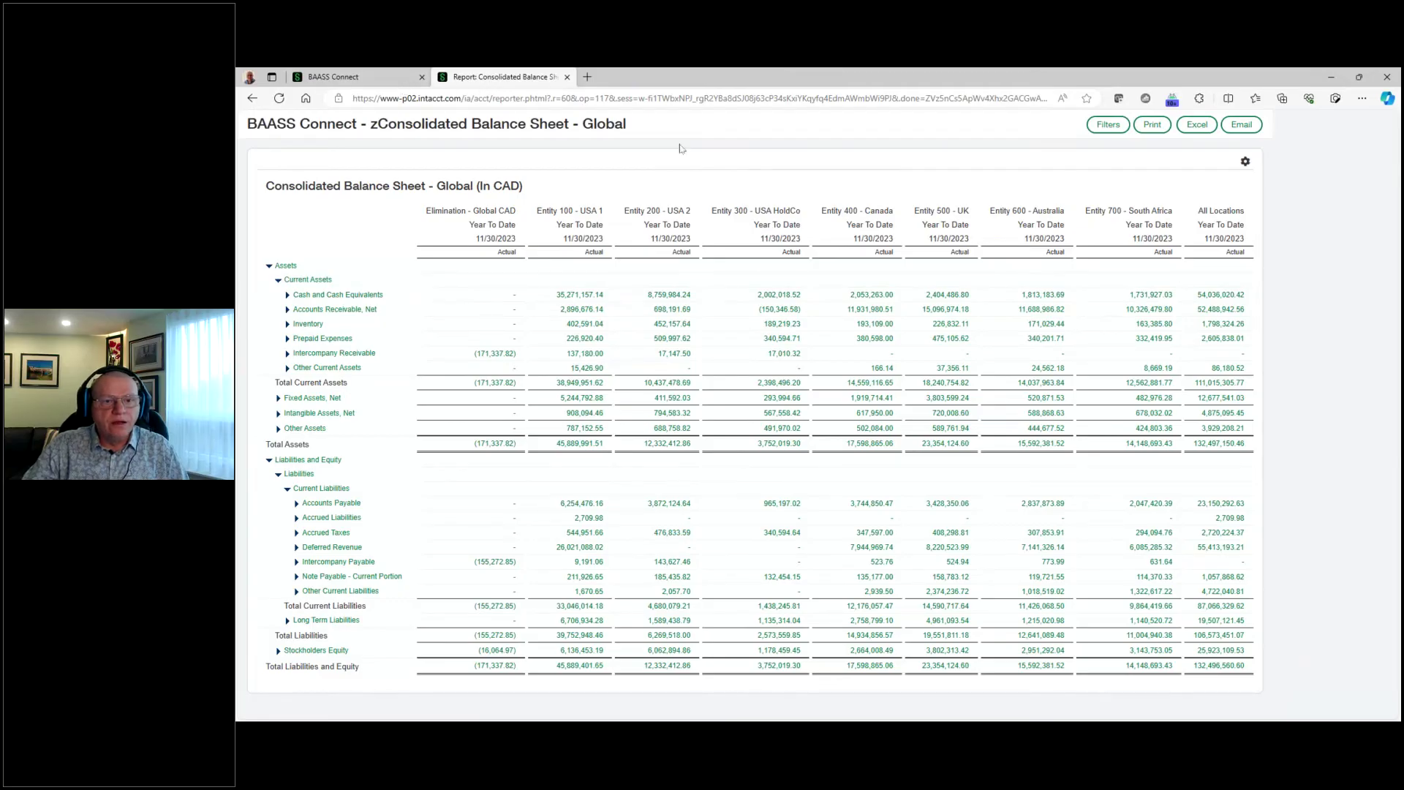
Close the balance sheet report and go to the Dashboards list
left_click(567, 77)
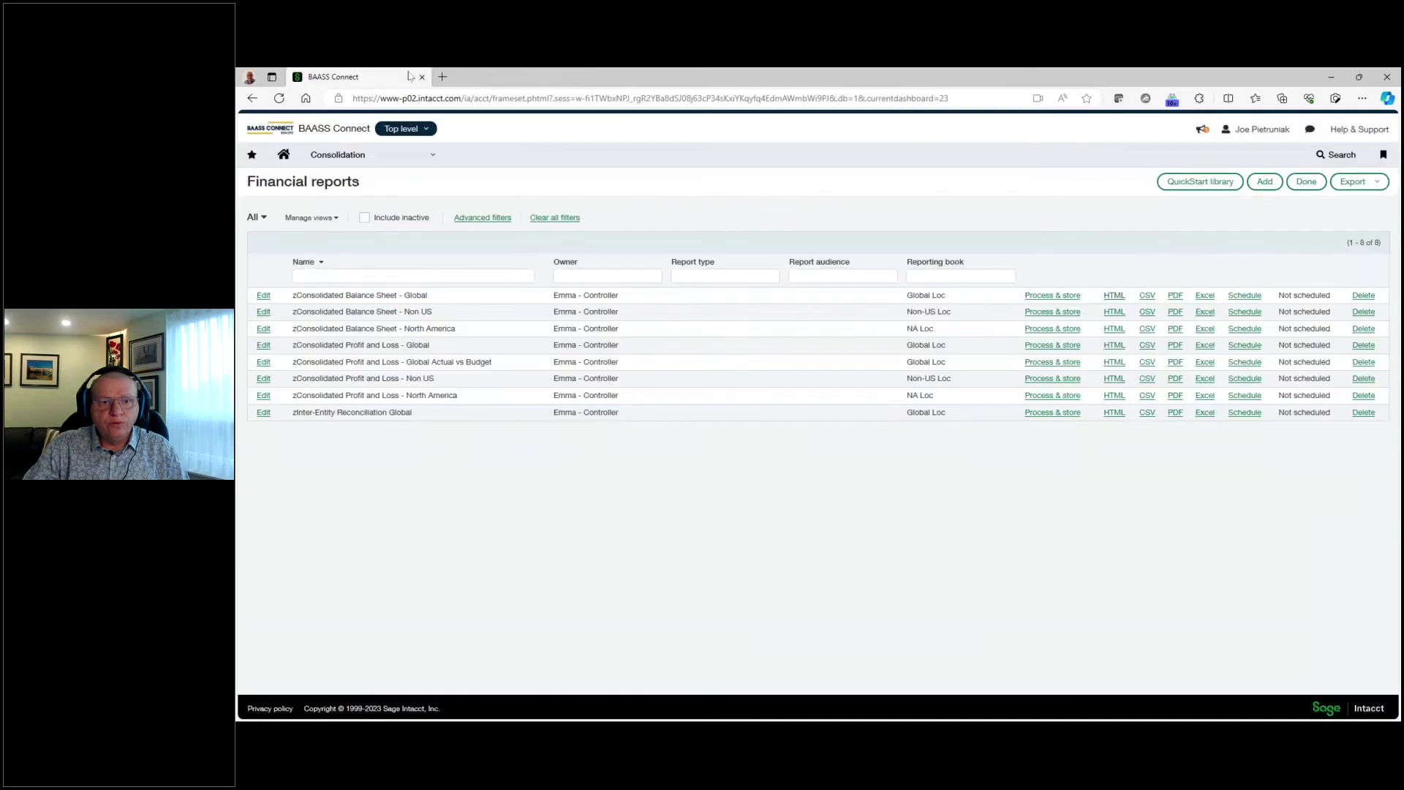
left_click(343, 155)
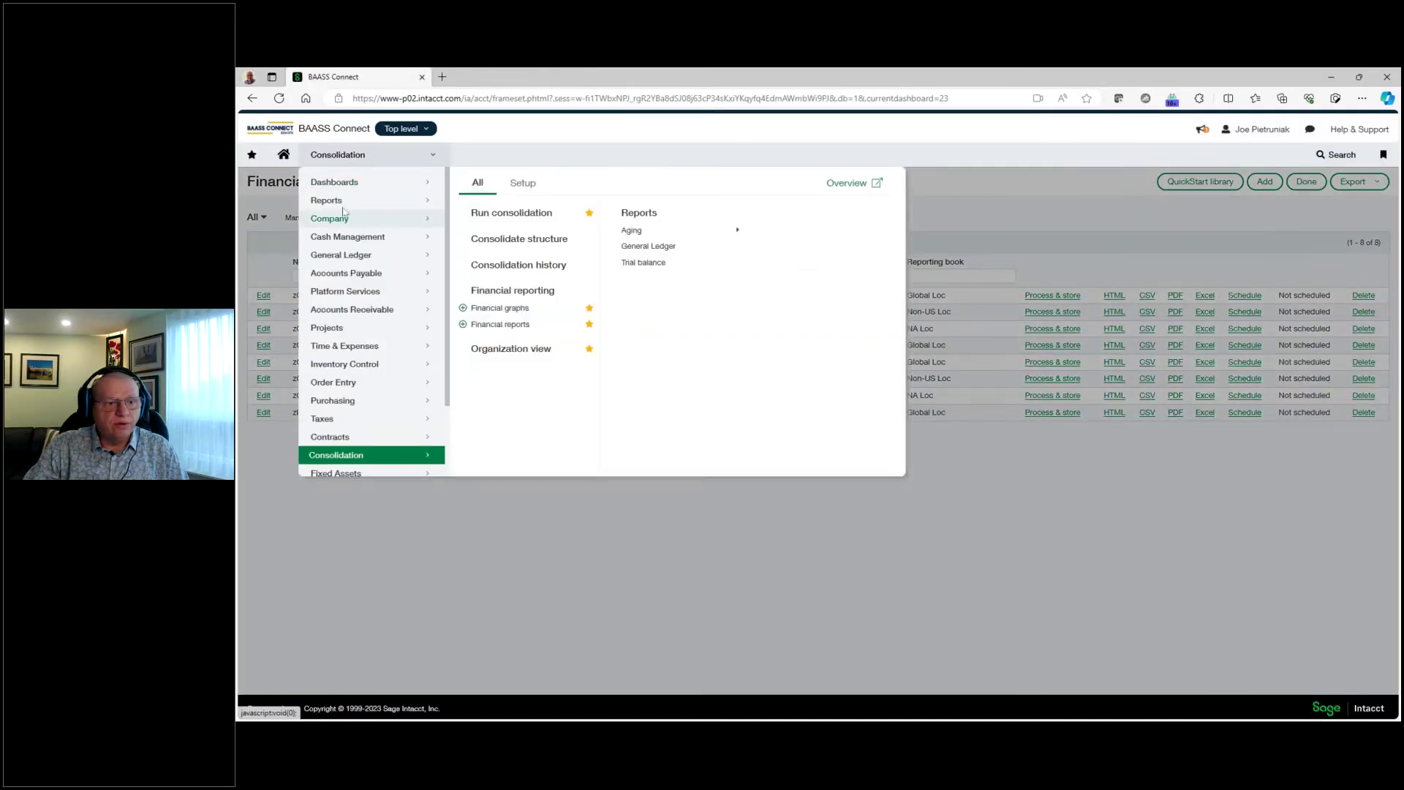
mouse_move(342, 190)
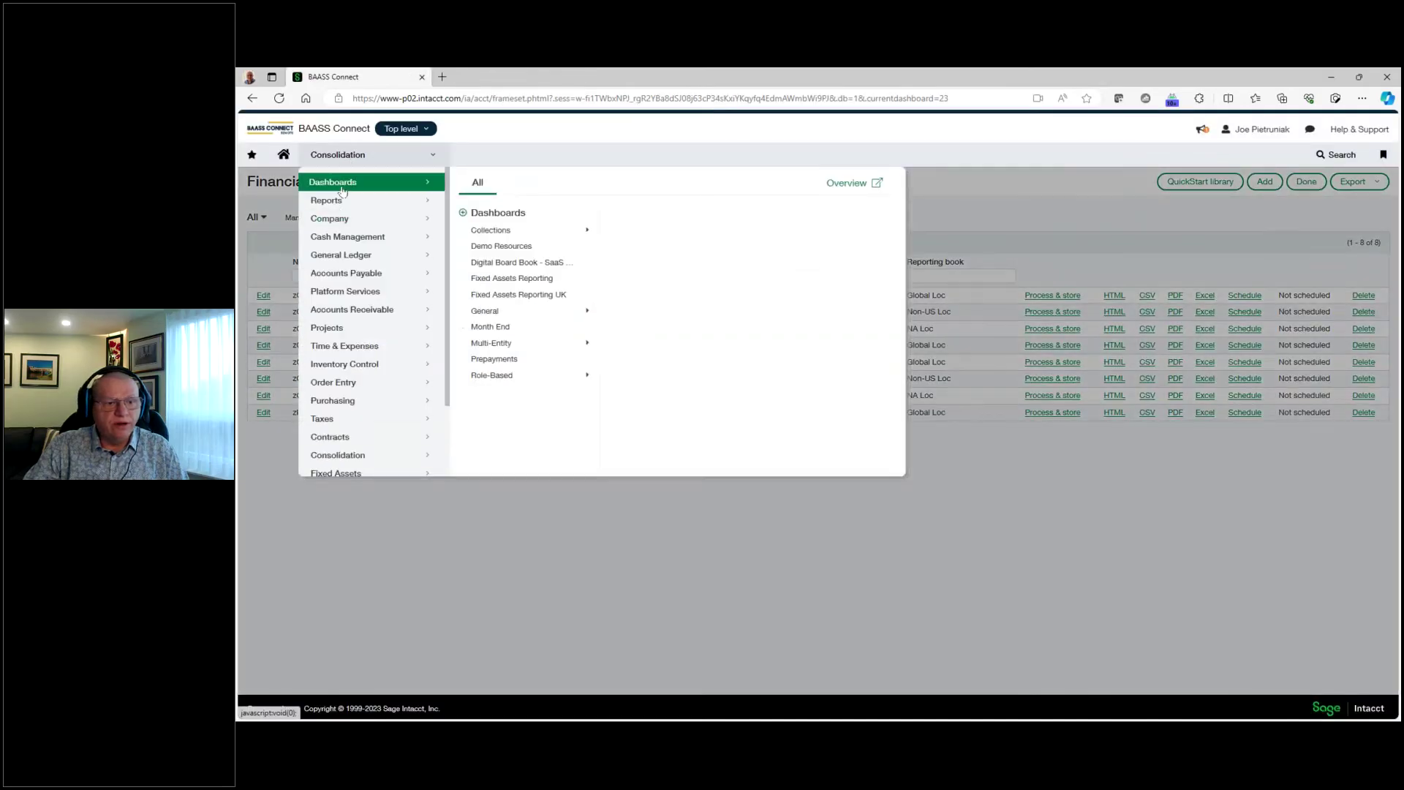
left_click(516, 214)
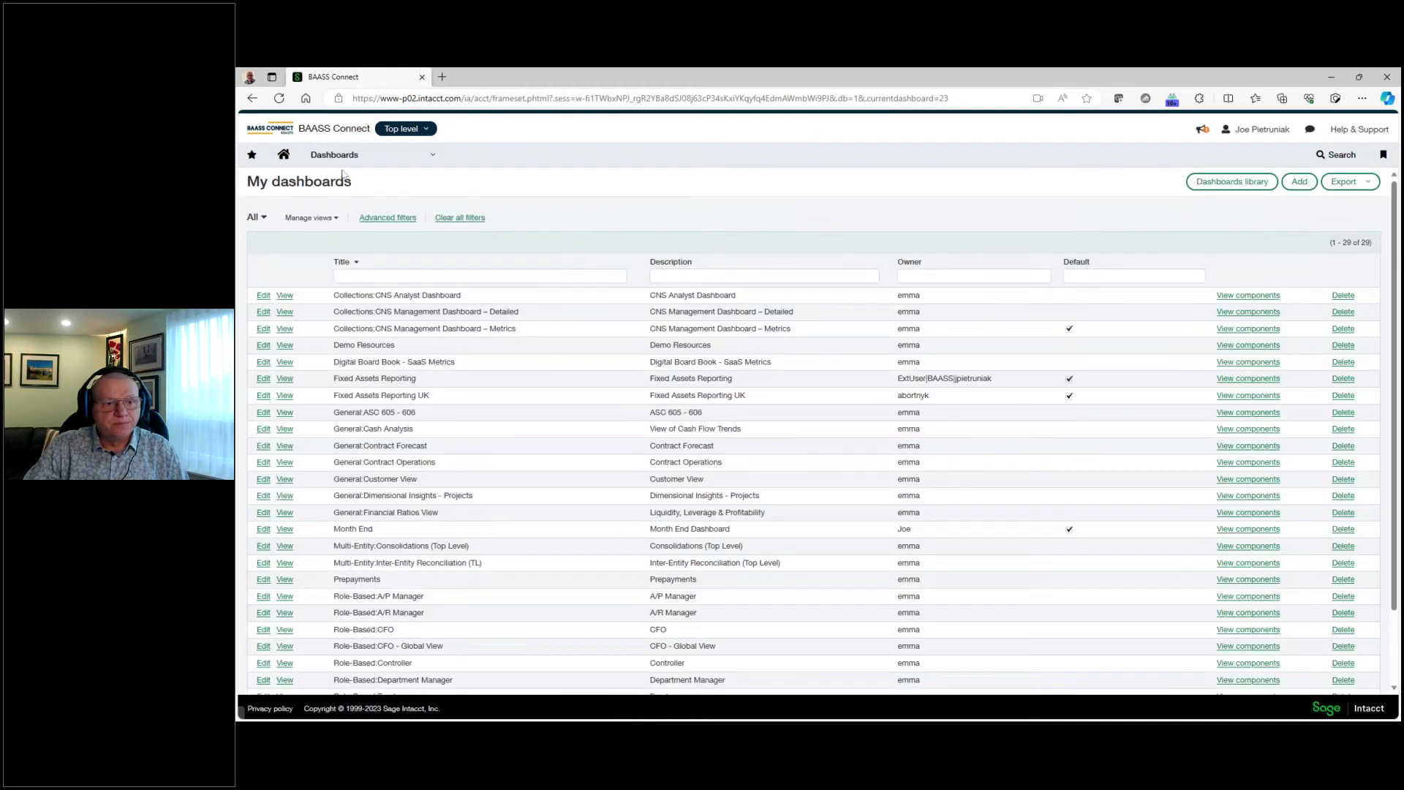
Open the Multi-Entity Consolidations (Top Level) dashboard
left_click(346, 161)
left_click(527, 315)
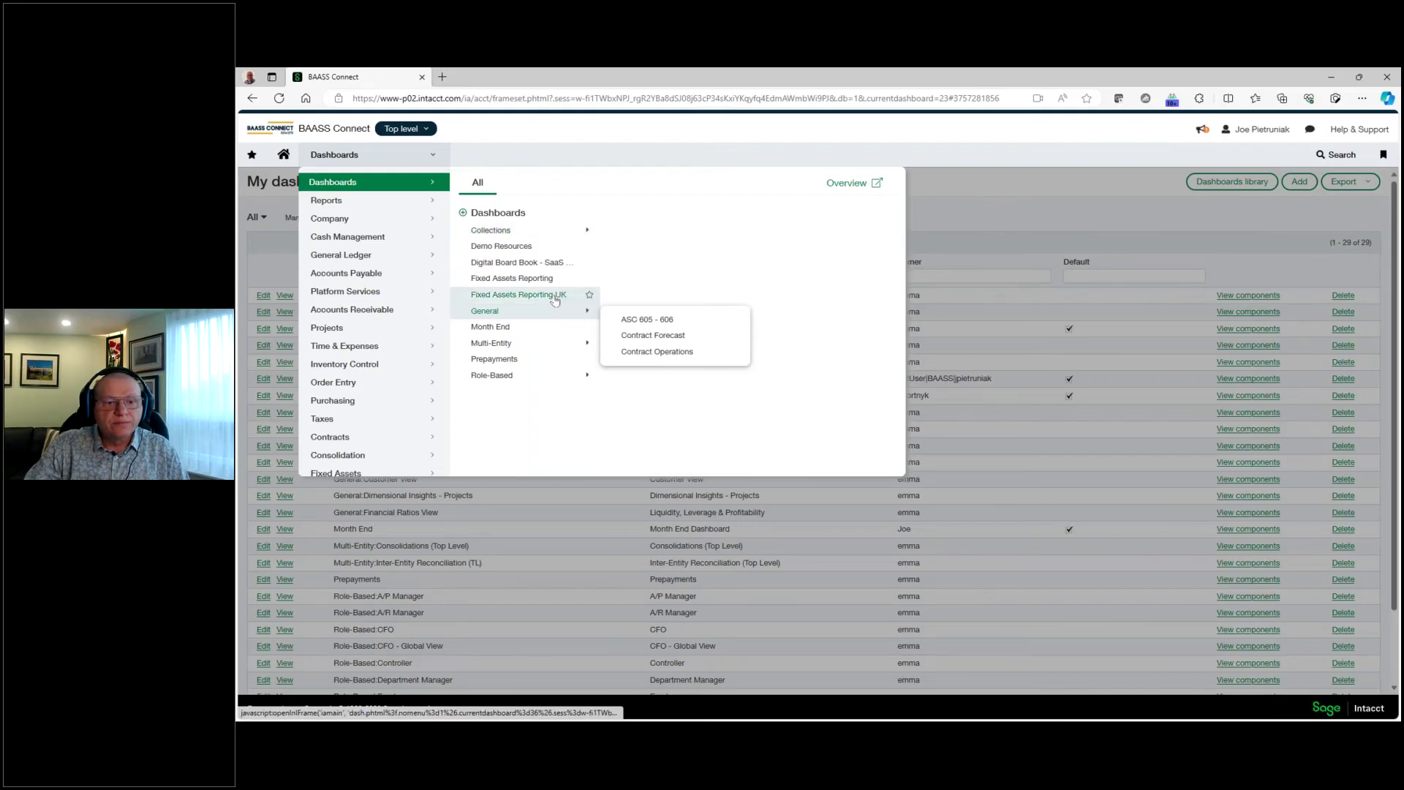
left_click(537, 343)
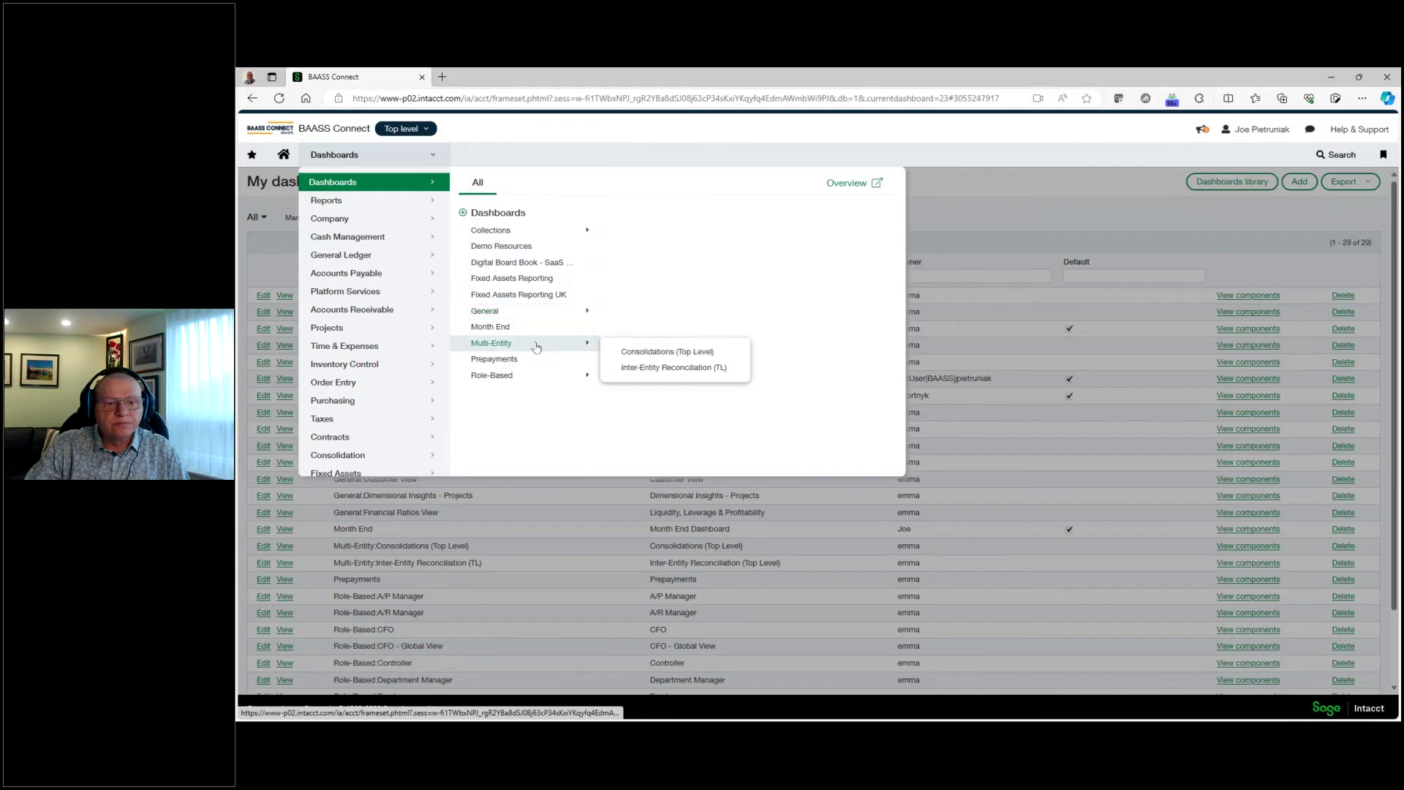
left_click(684, 354)
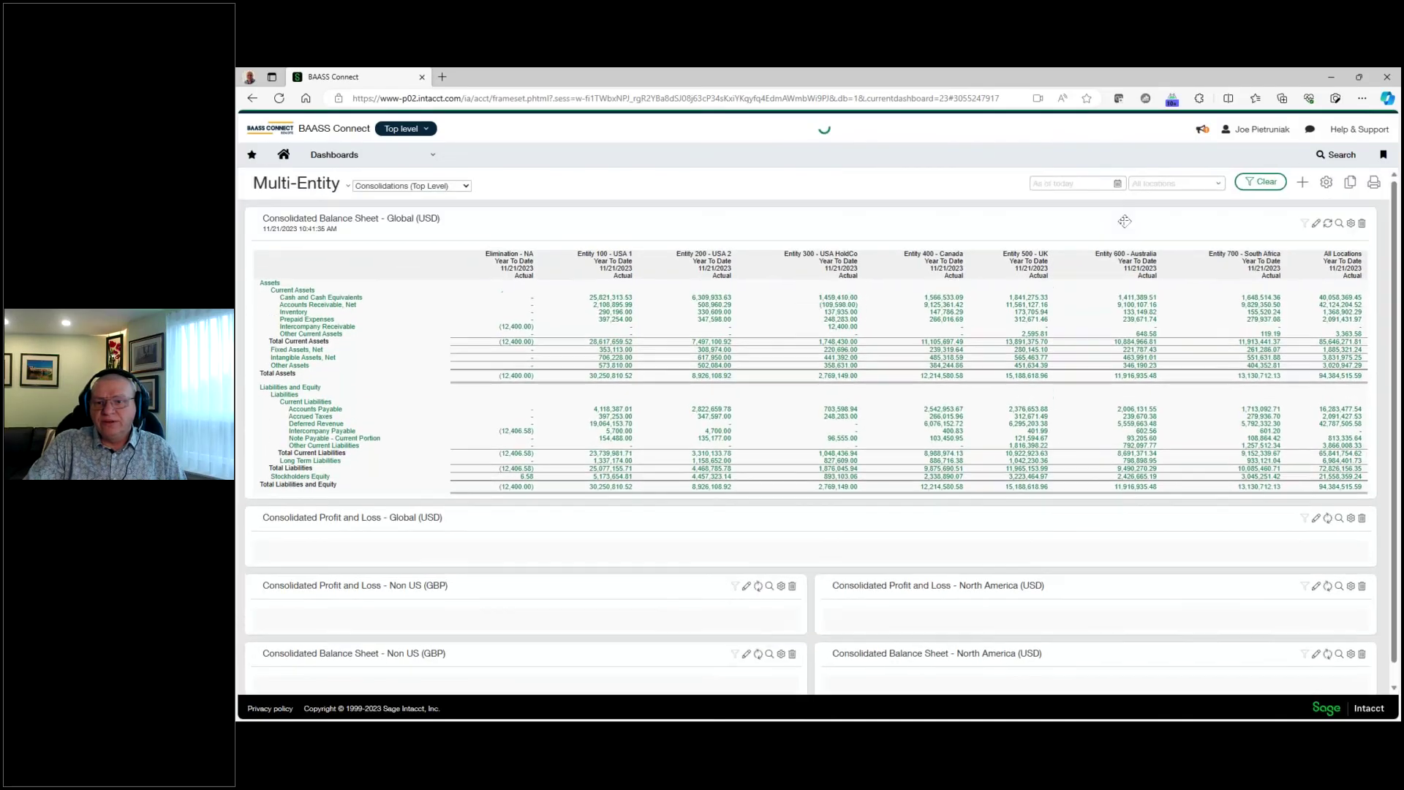
Set the dashboard's As of date to November 30, 2019, review the reports, and open the locations filter
left_click(1075, 184)
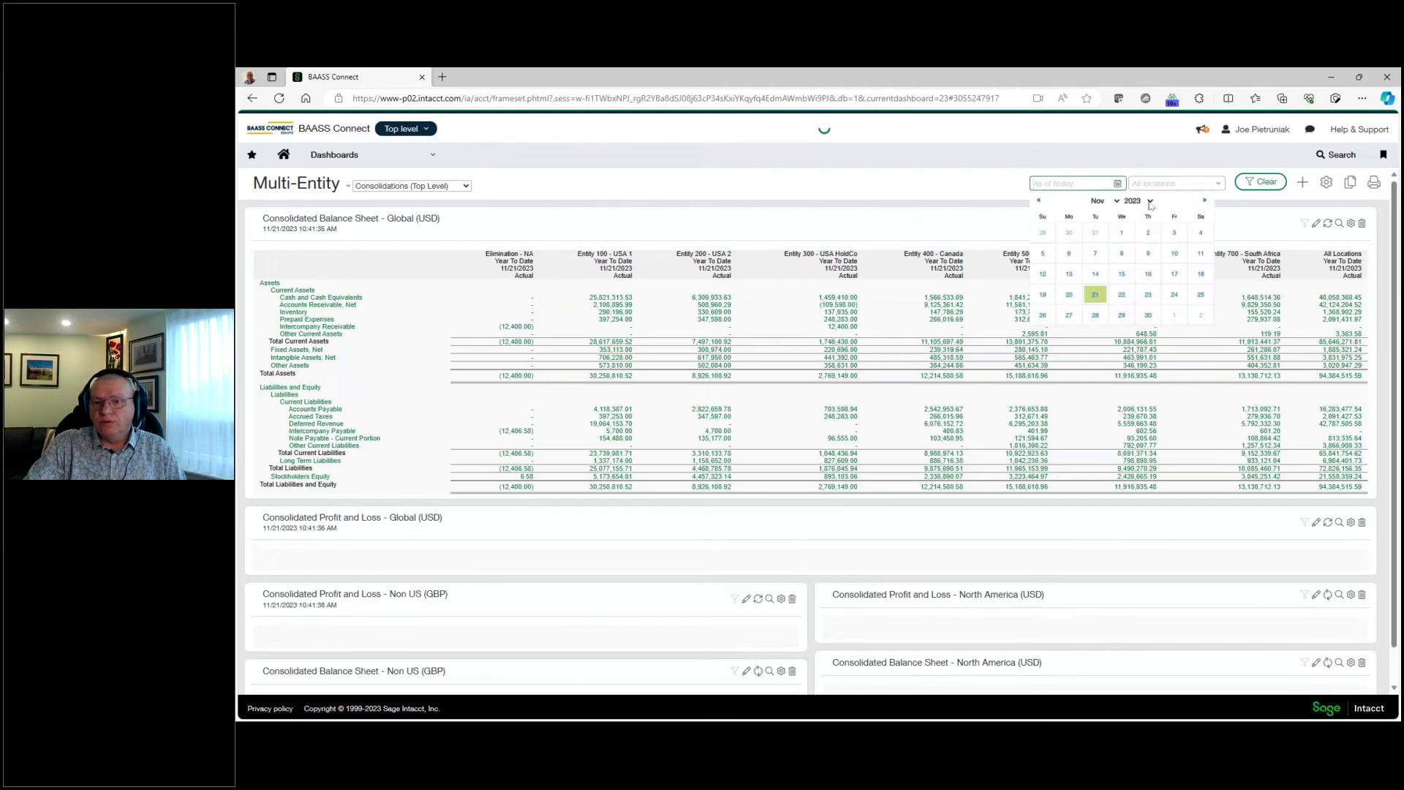
left_click(1137, 201)
left_click(1135, 221)
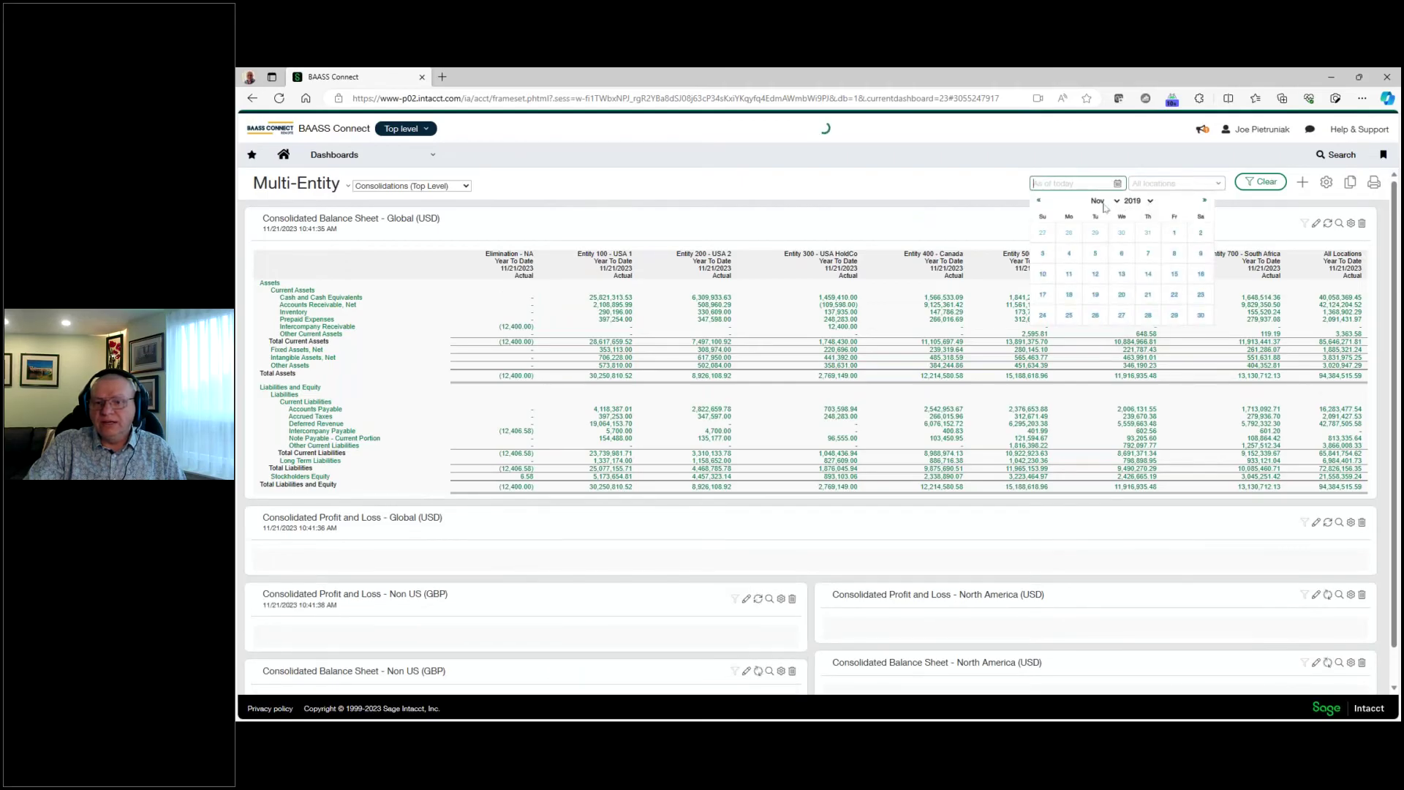
left_click(1200, 315)
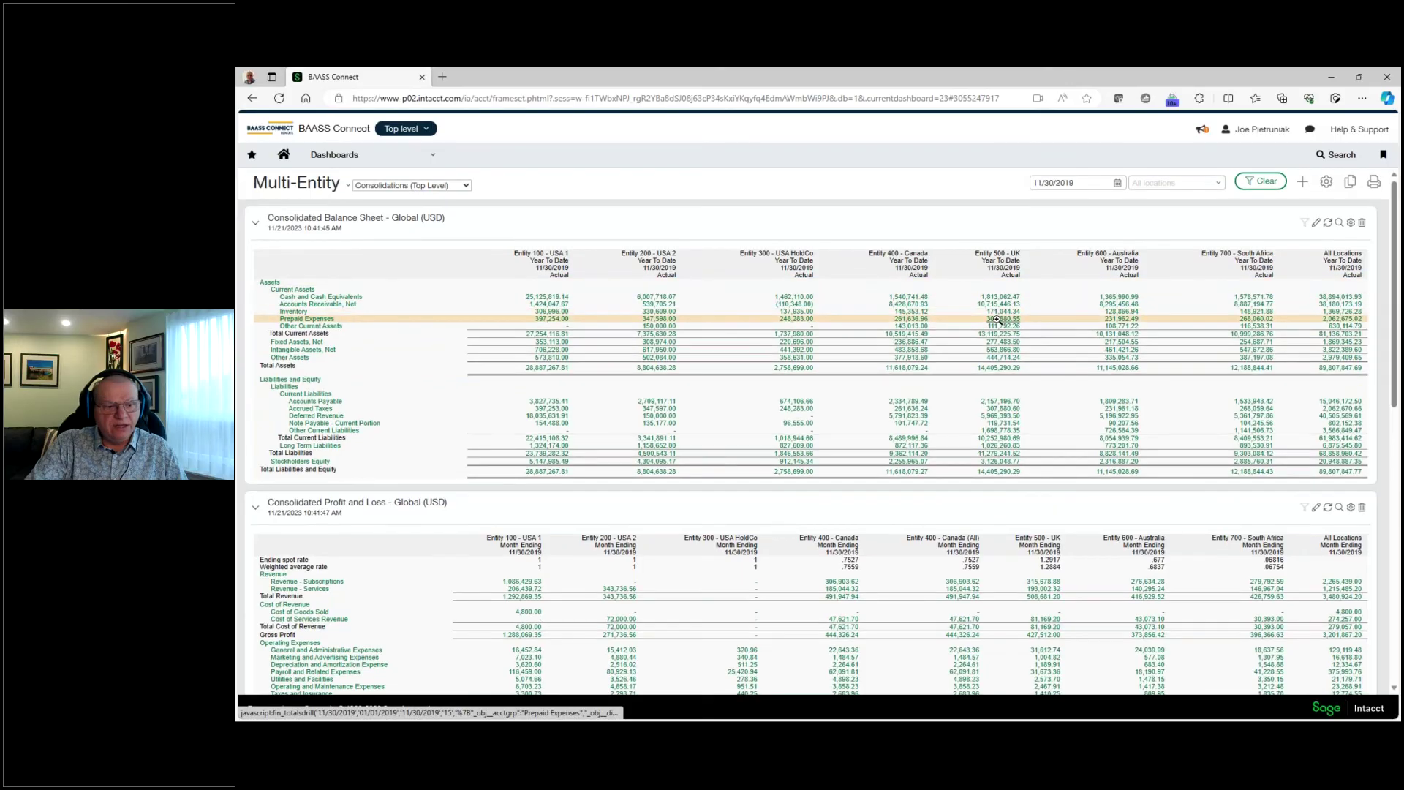
scroll(1112, 287, "down", 3)
scroll(1113, 286, "down", 3)
scroll(1113, 285, "up", 6)
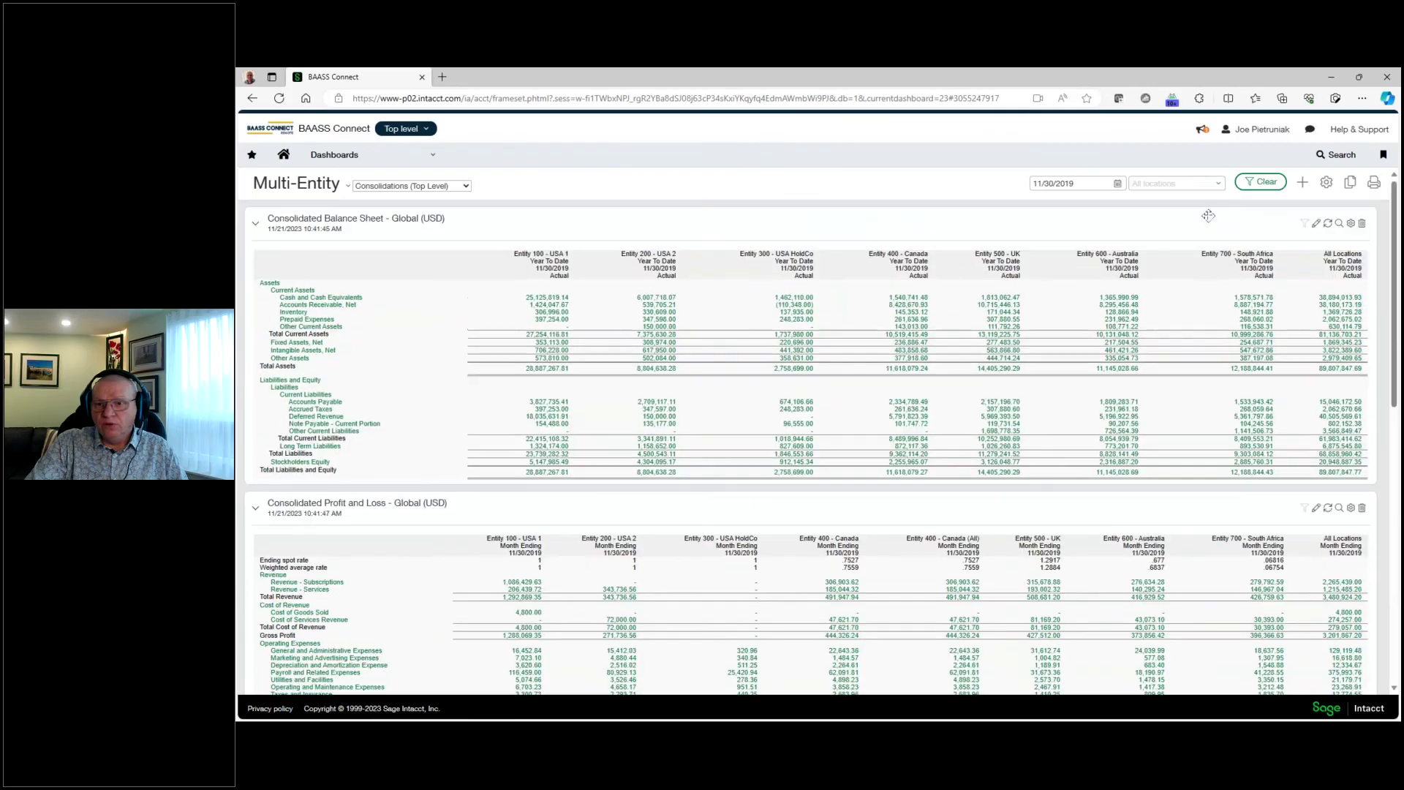
left_click(1214, 184)
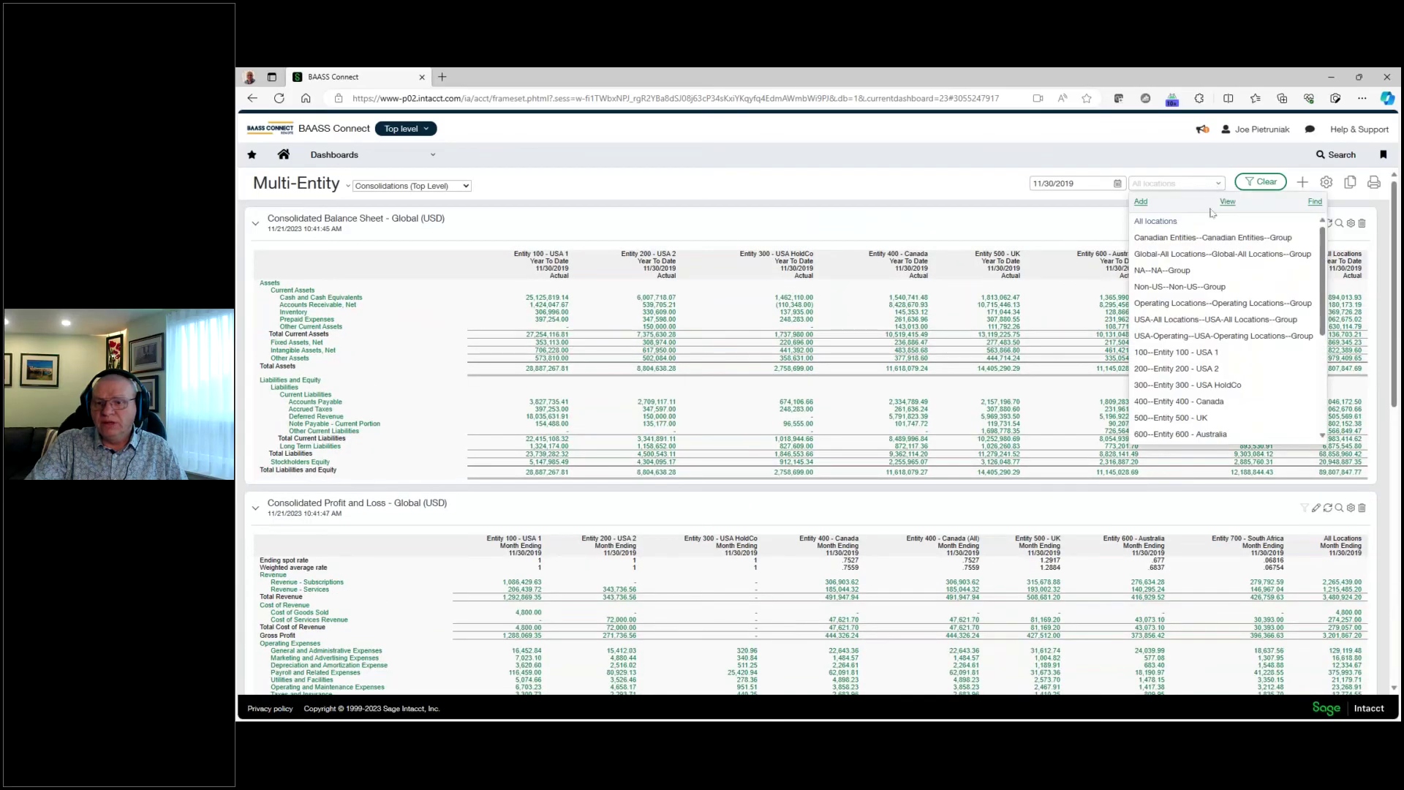
Filter the dashboard to location 400--Entity 400 - Canada and review the filtered reports
left_click(1239, 402)
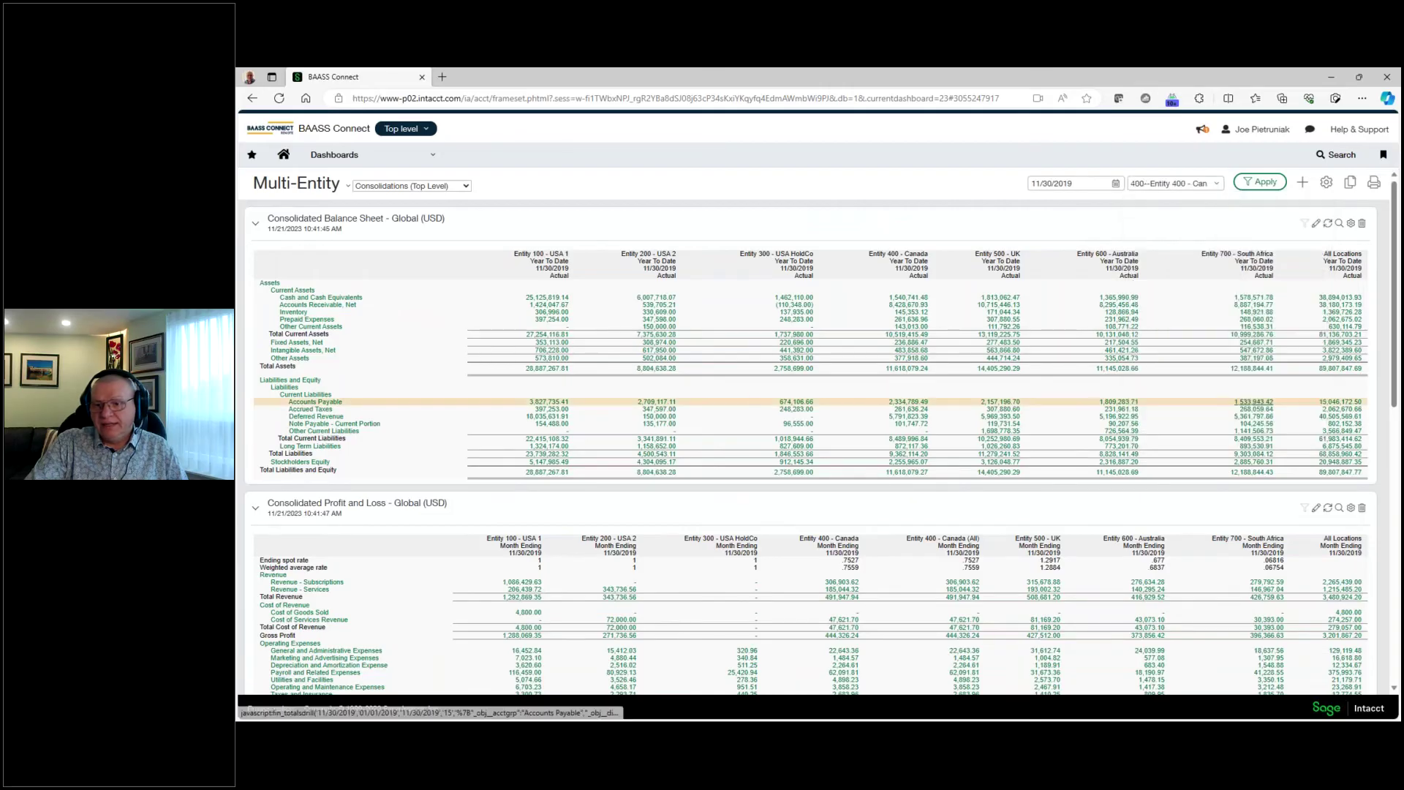
left_click(1260, 182)
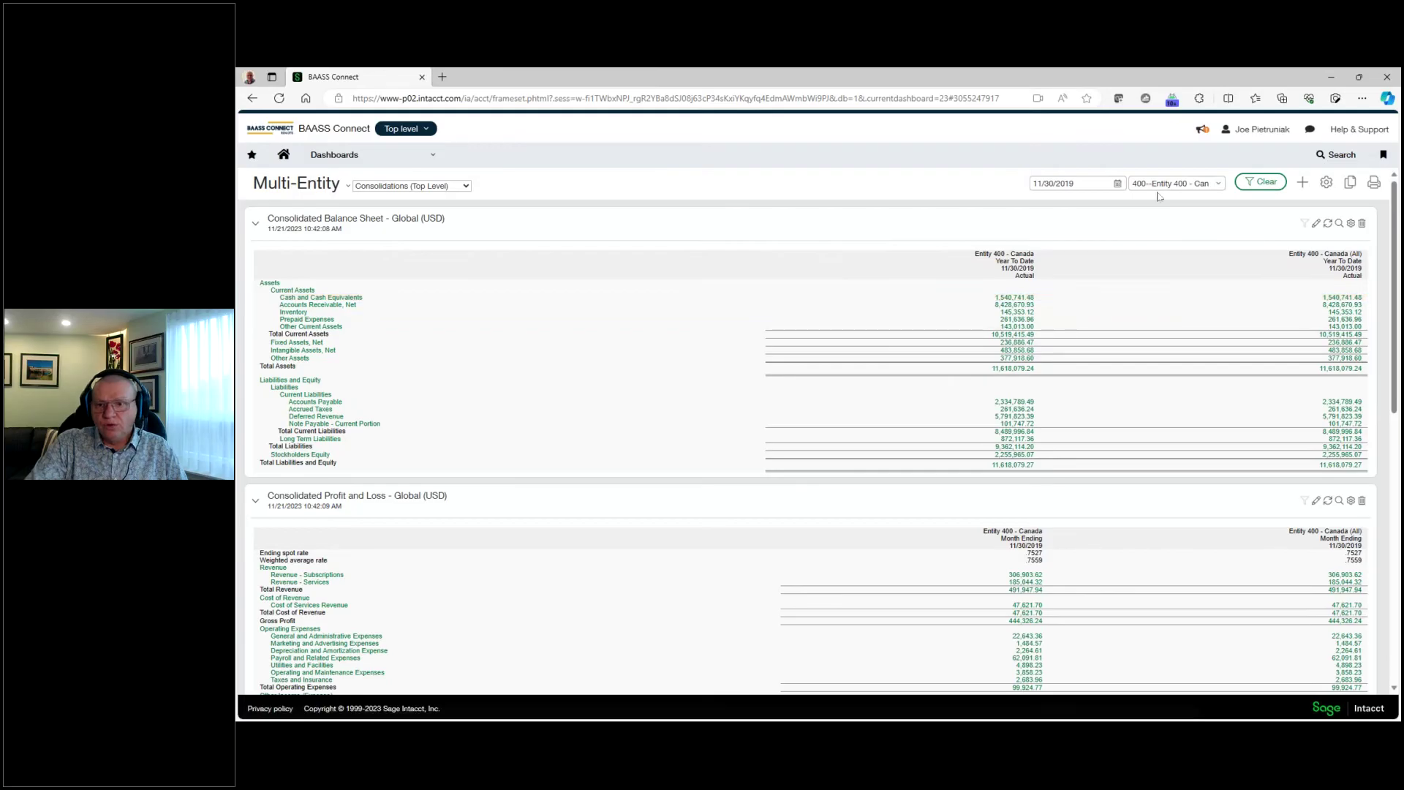
scroll(1148, 192, "down", 1)
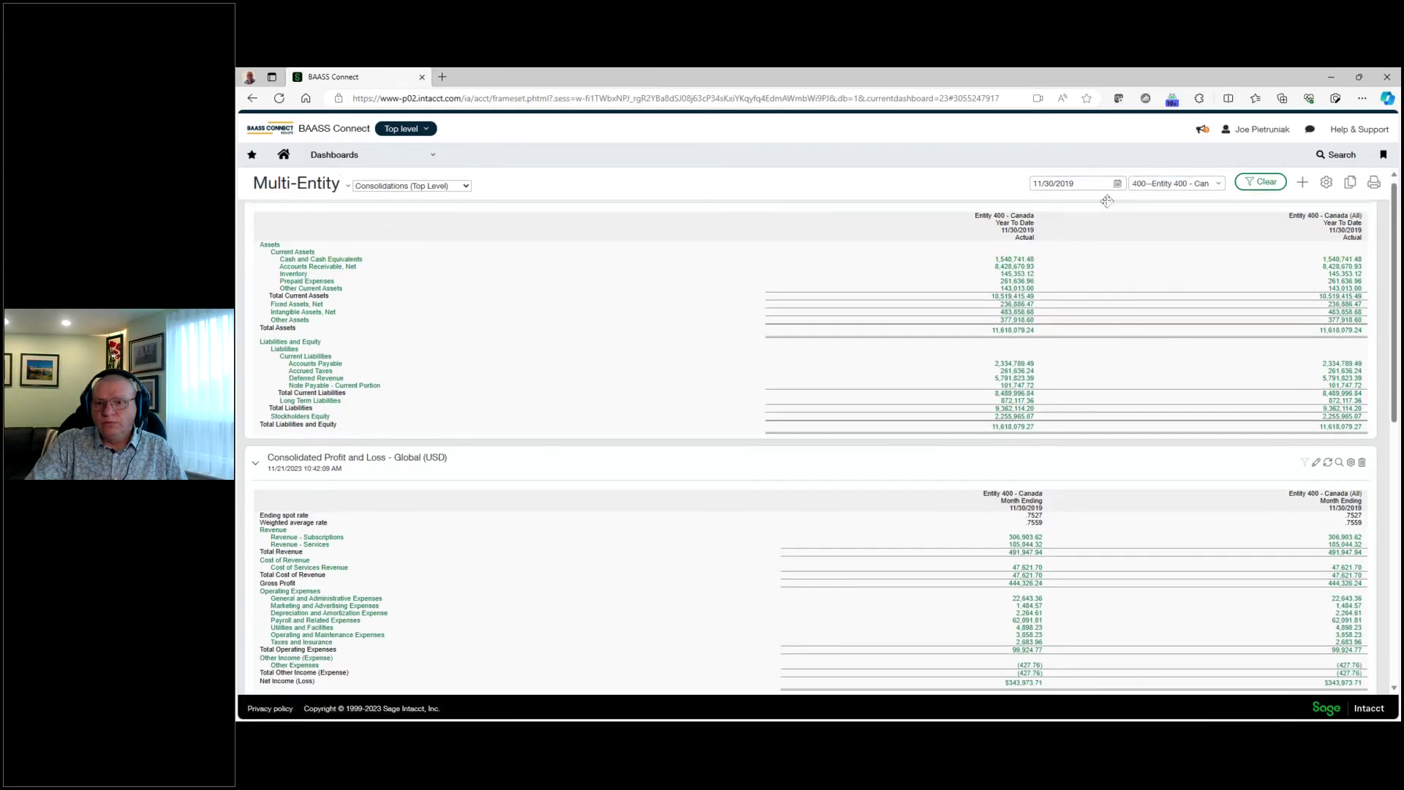
left_click(1207, 185)
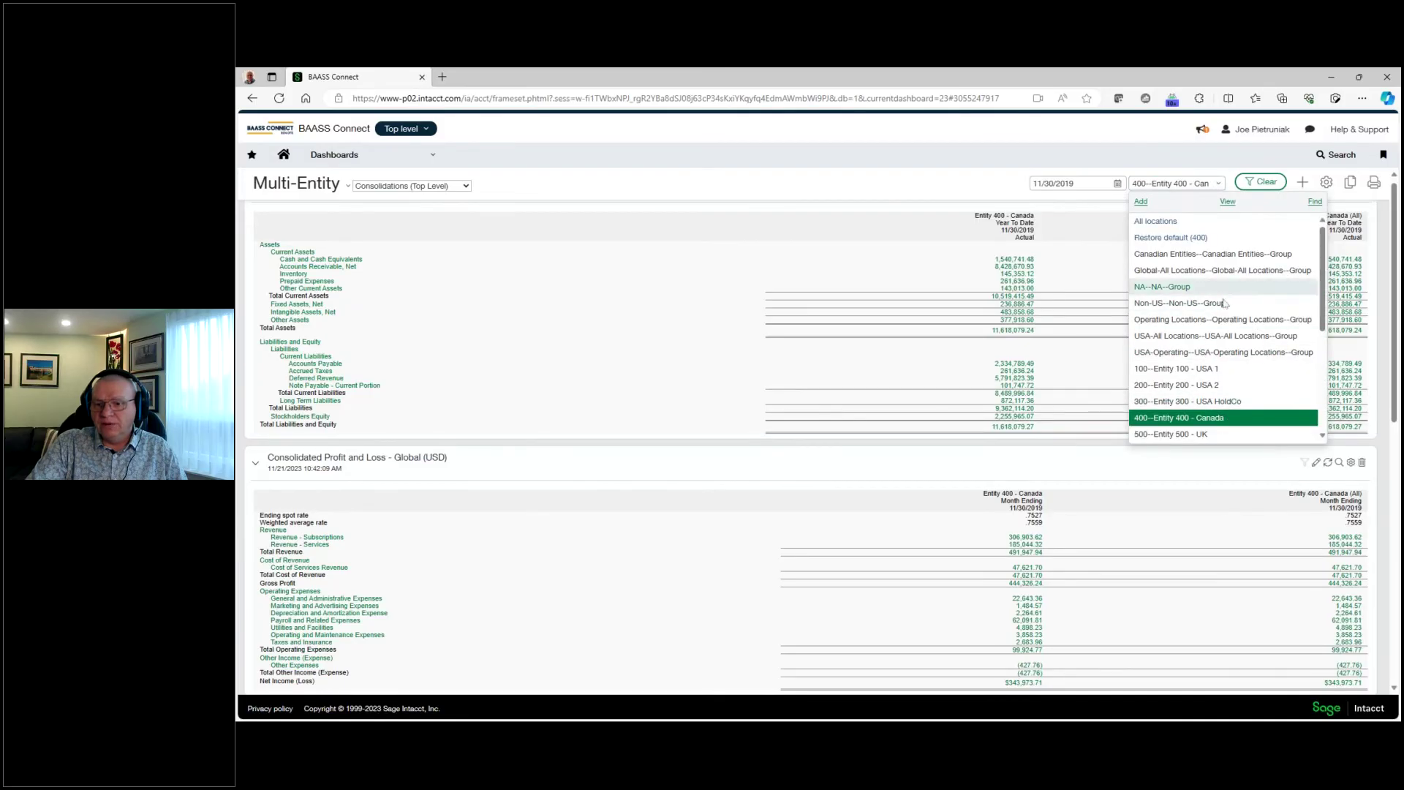
left_click(833, 190)
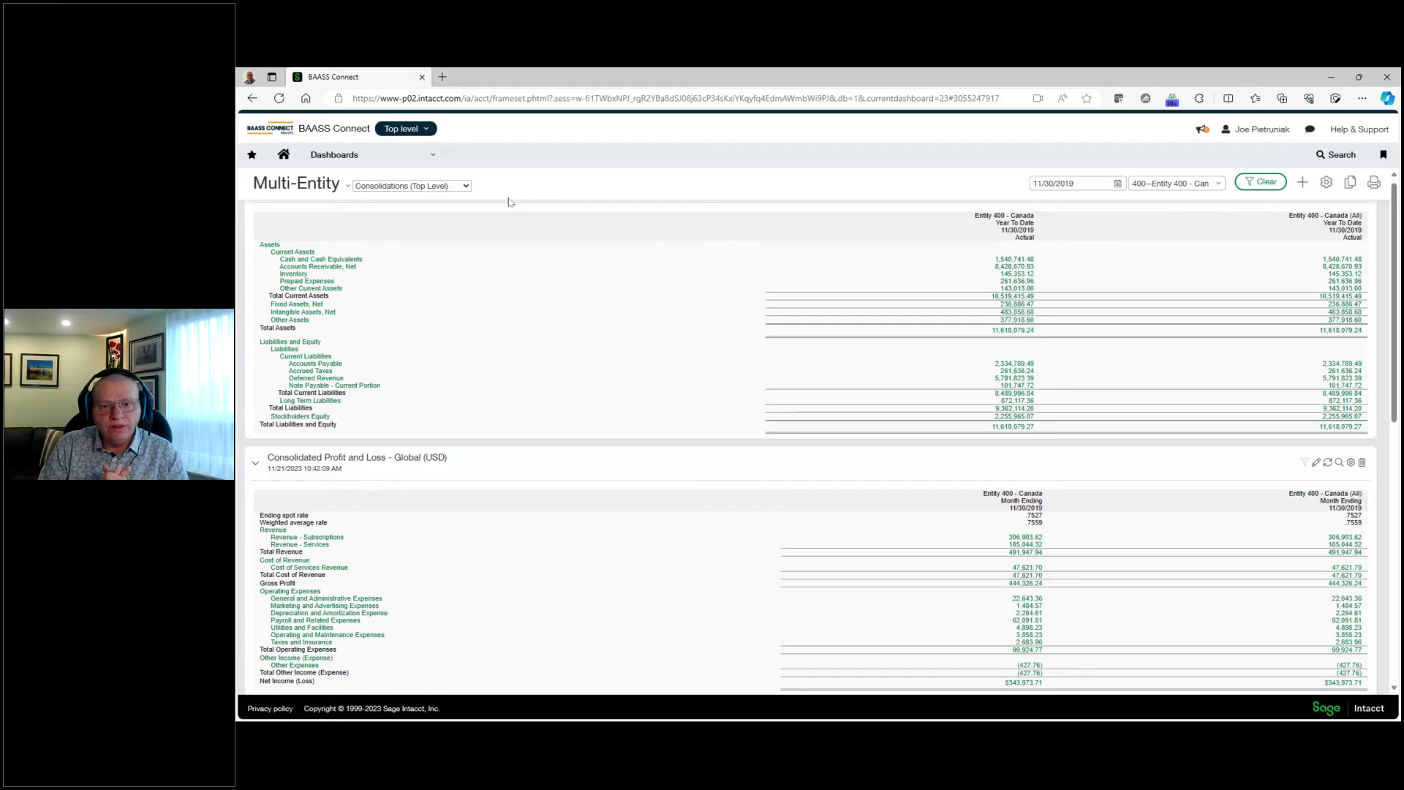
Check the Ownership structure dropdown on the Consolidate structure page
left_click(431, 162)
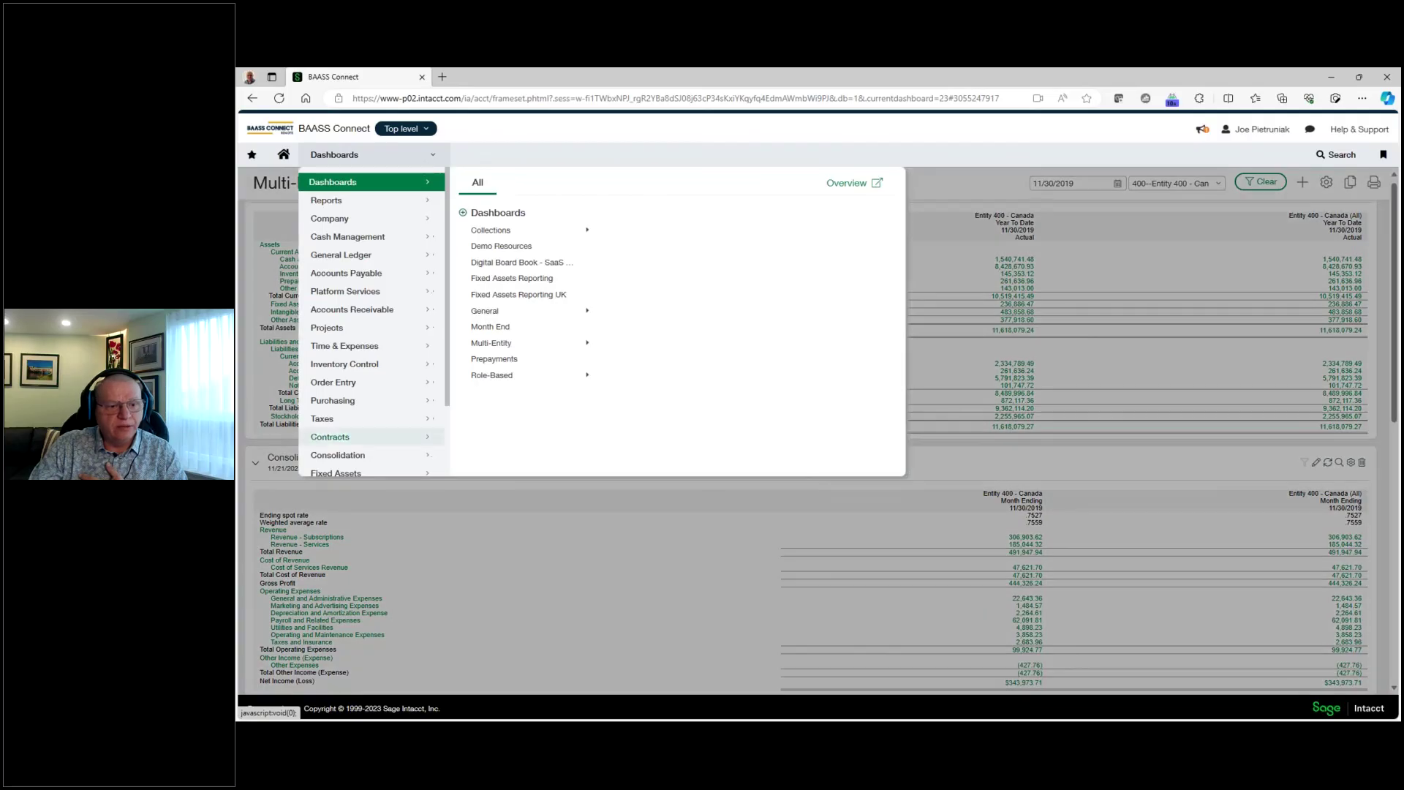
mouse_move(370, 454)
left_click(520, 238)
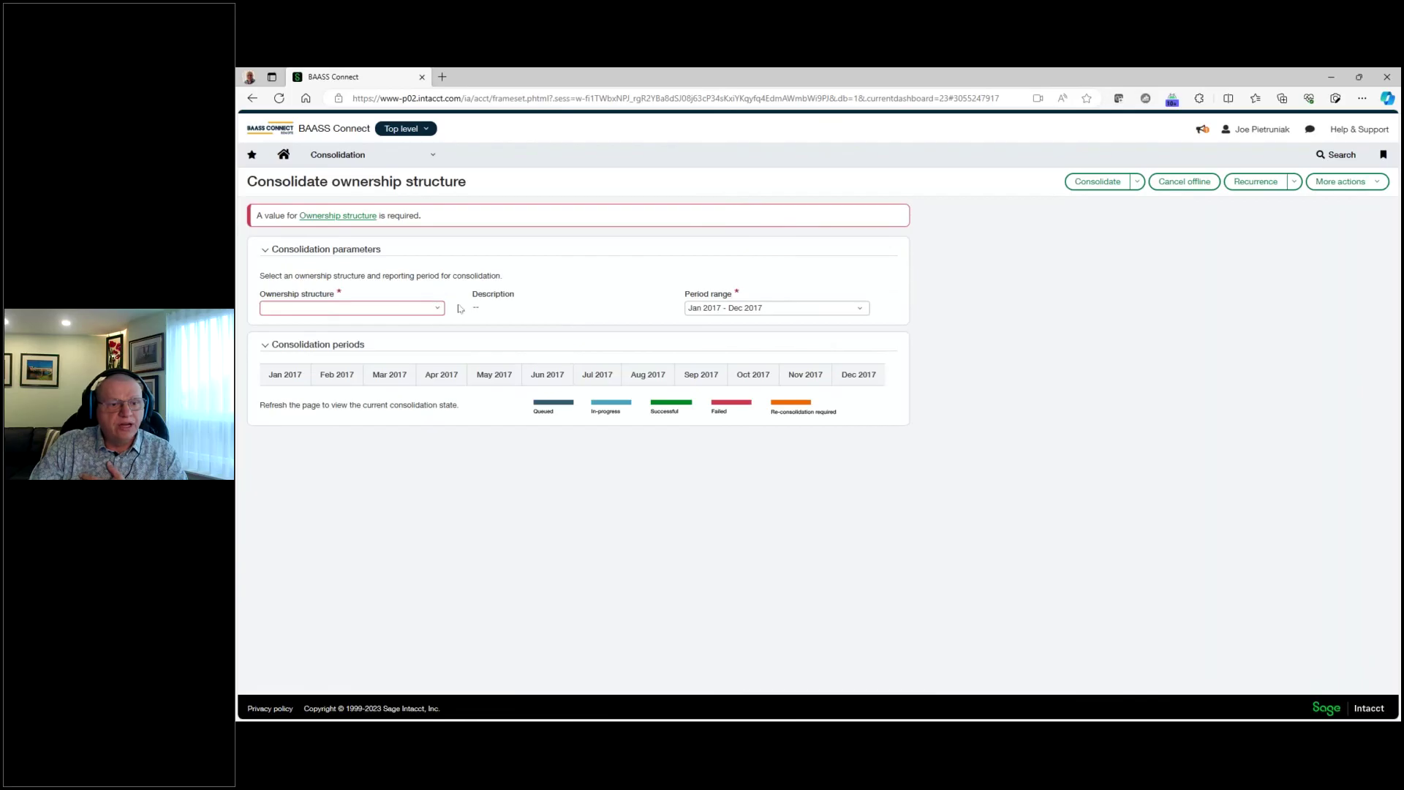
left_click(438, 308)
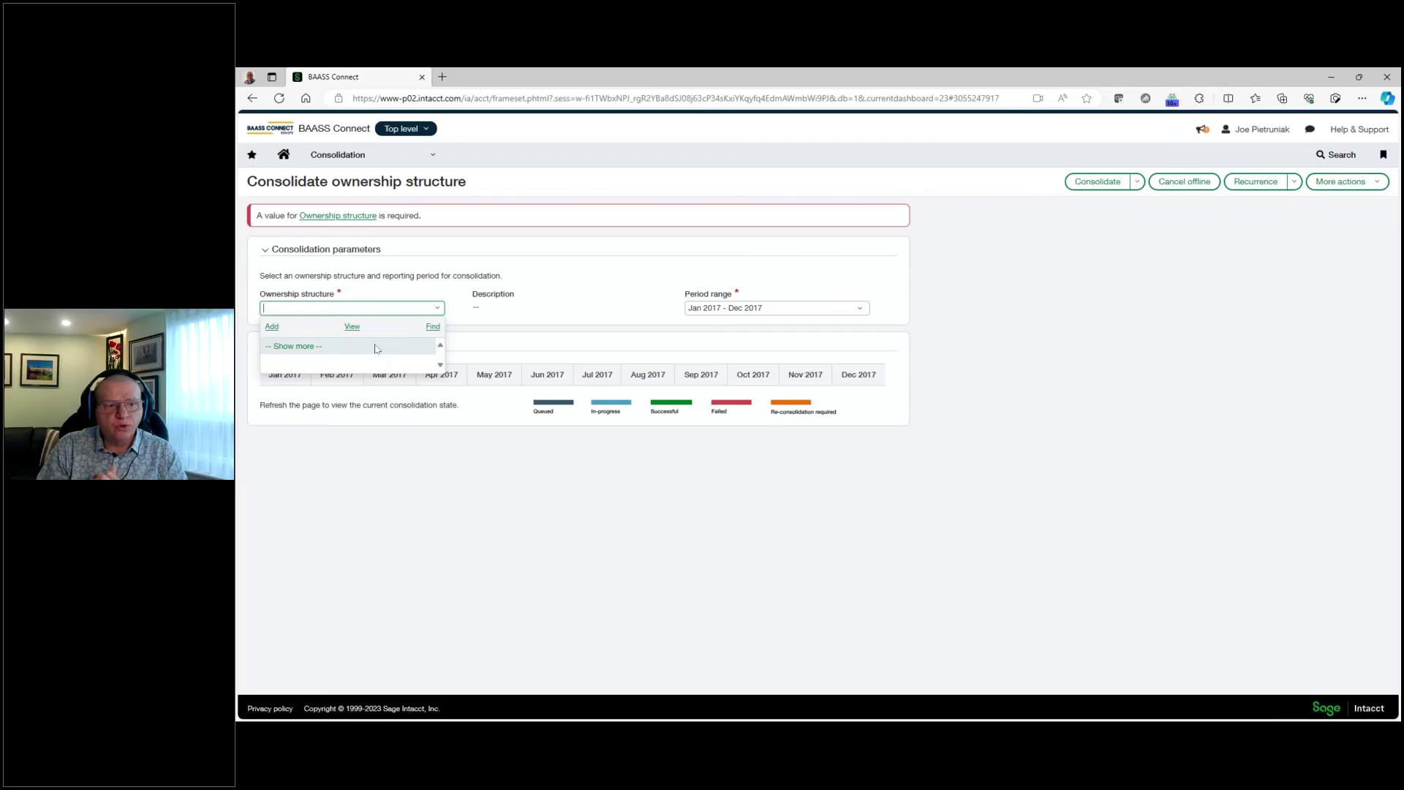
Open the empty Ownership structures list, start a new structure, and cancel it
mouse_move(408, 164)
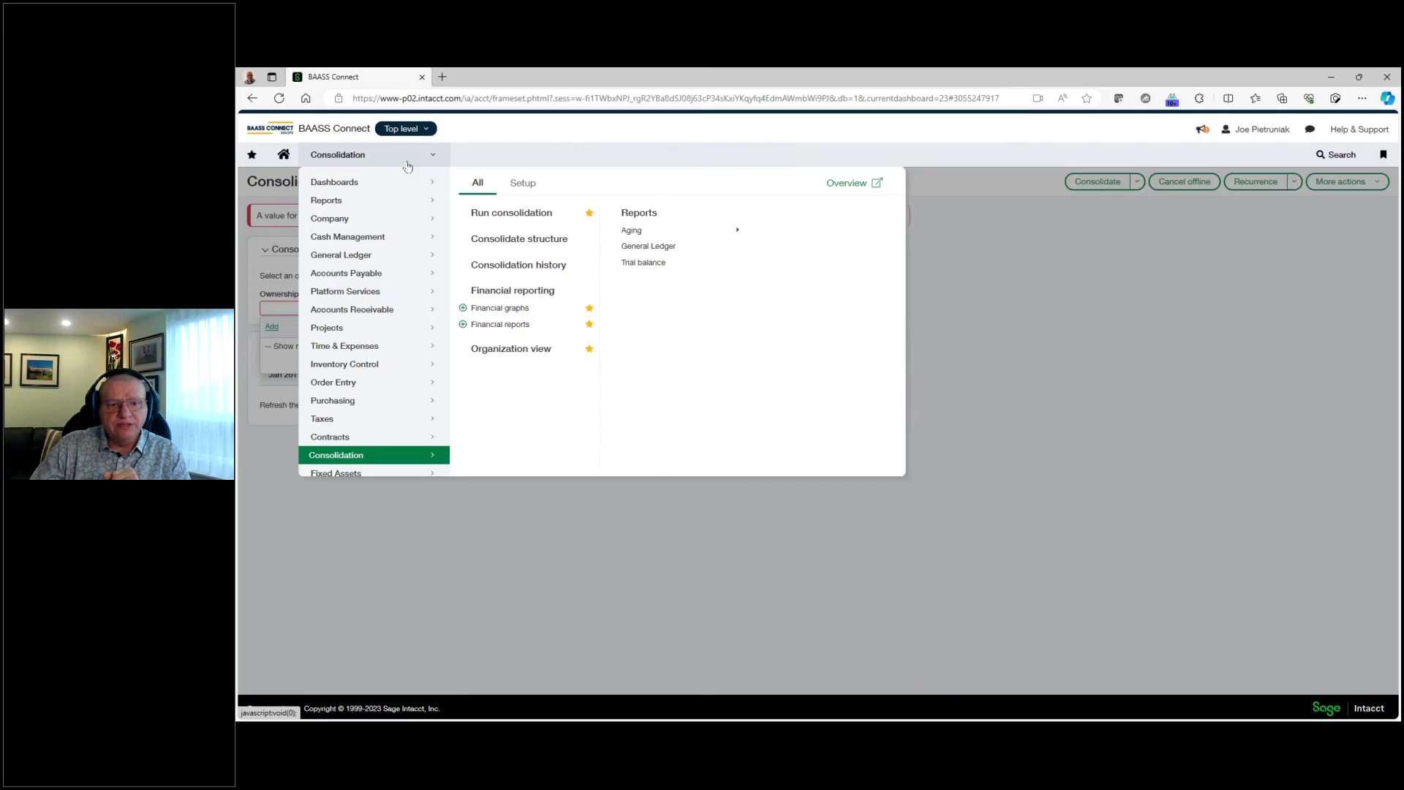
left_click(538, 186)
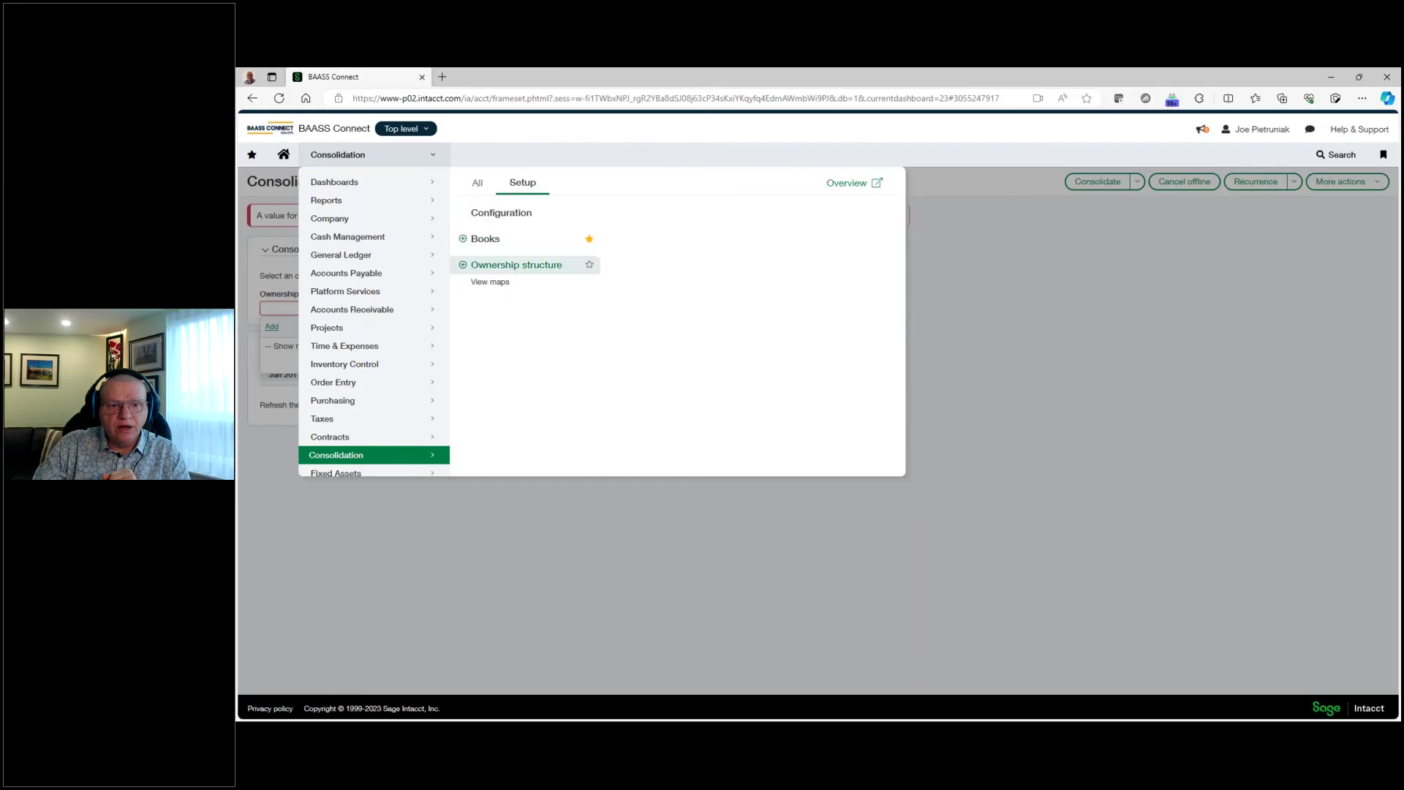
left_click(520, 268)
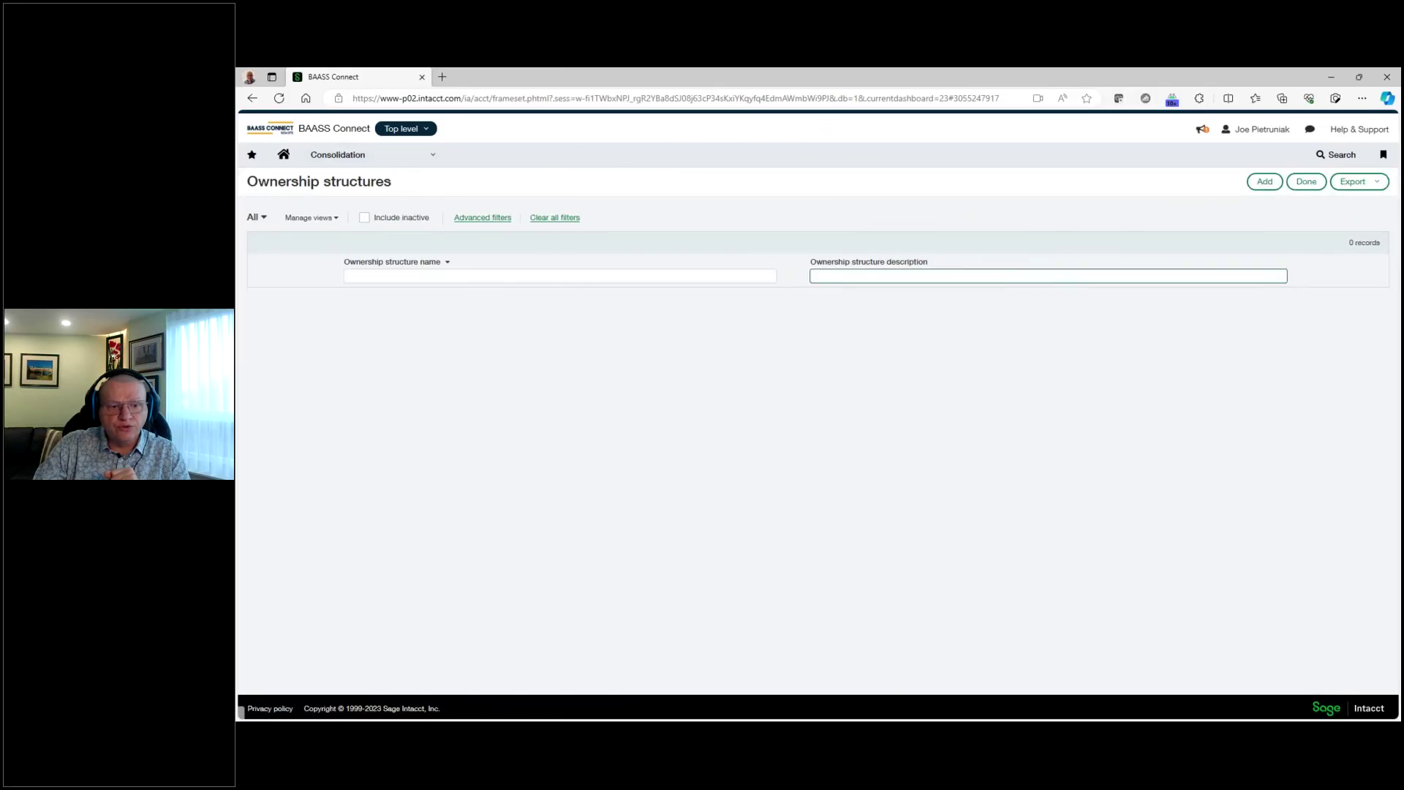
left_click(1264, 181)
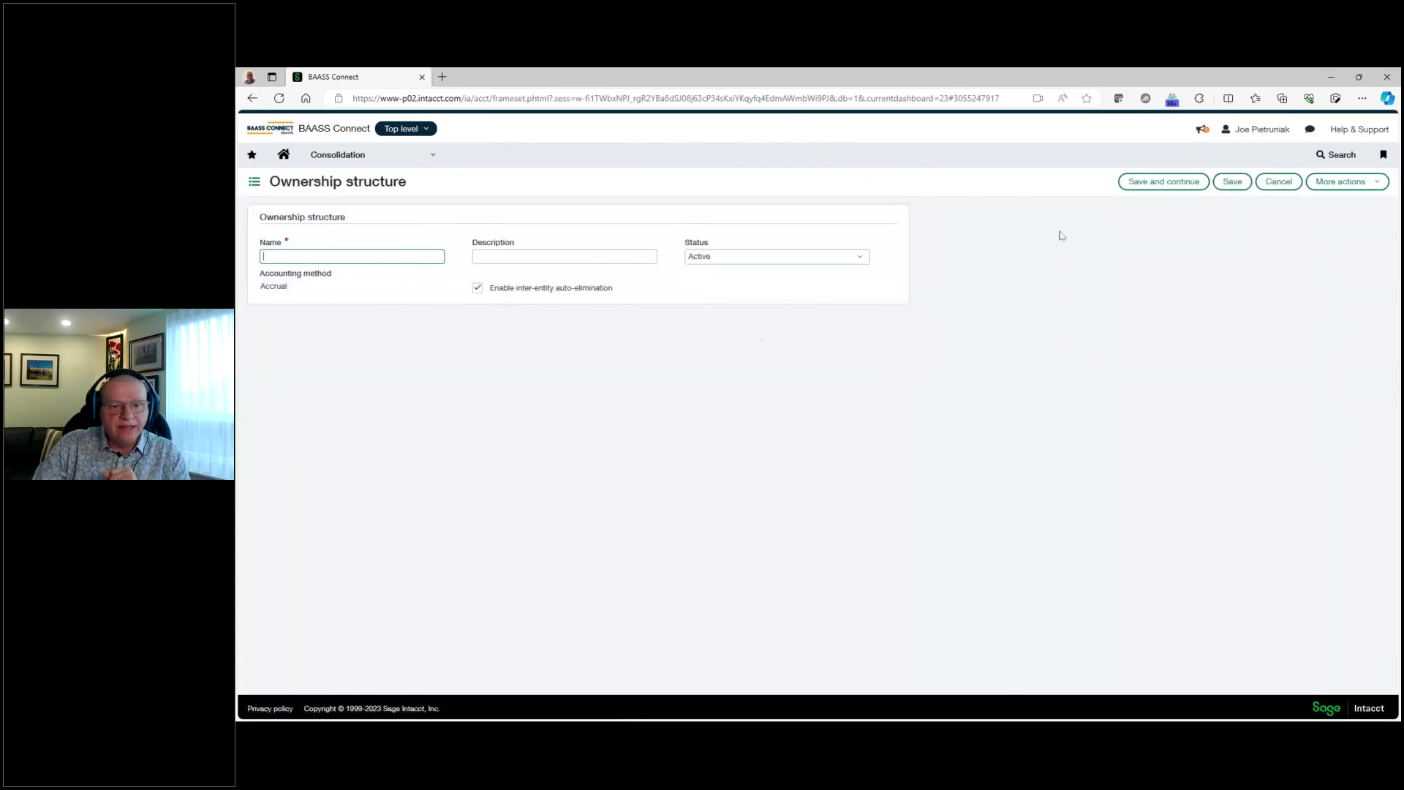
left_click(1278, 181)
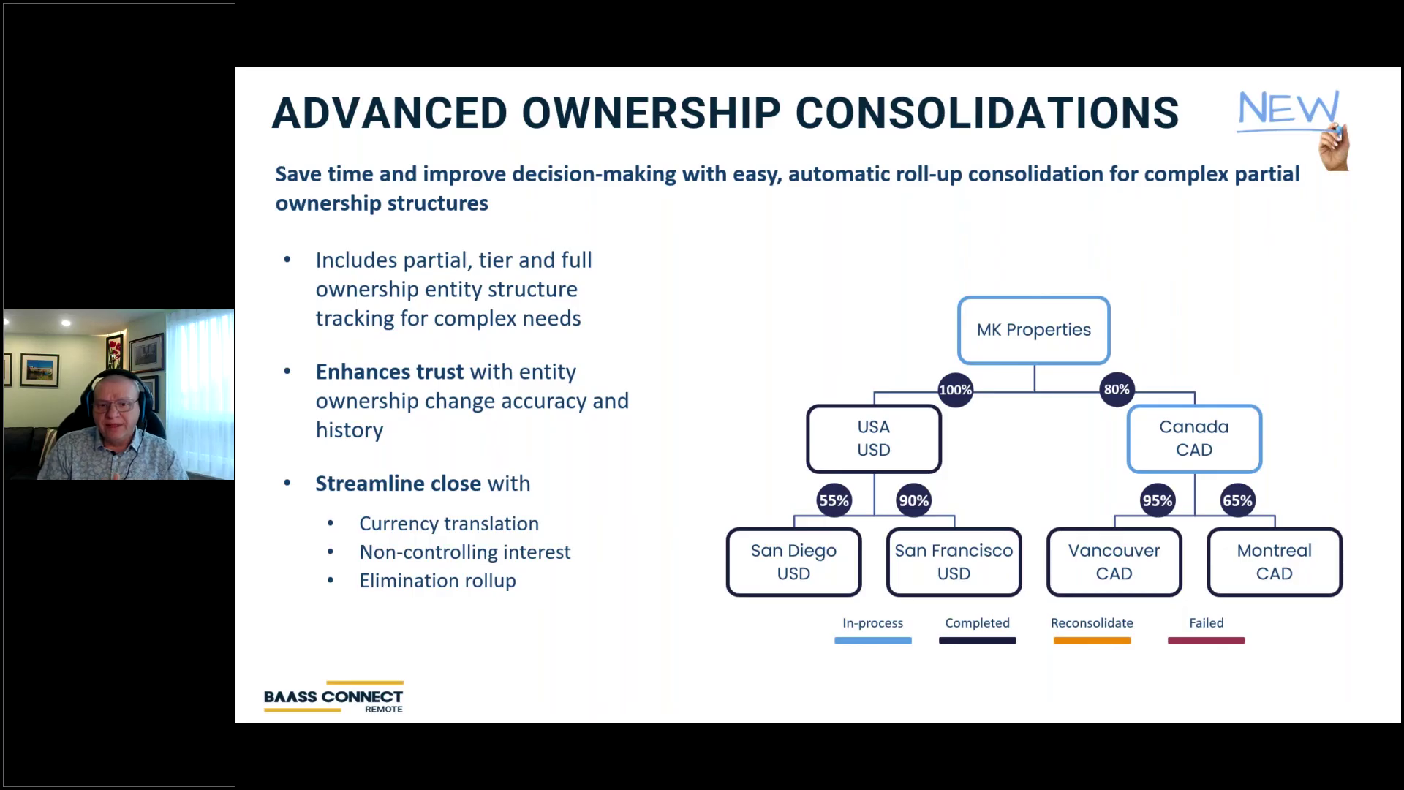
Leave the slide show and return to the Ownership structures list in Sage Intacct
key("alt+Tab")
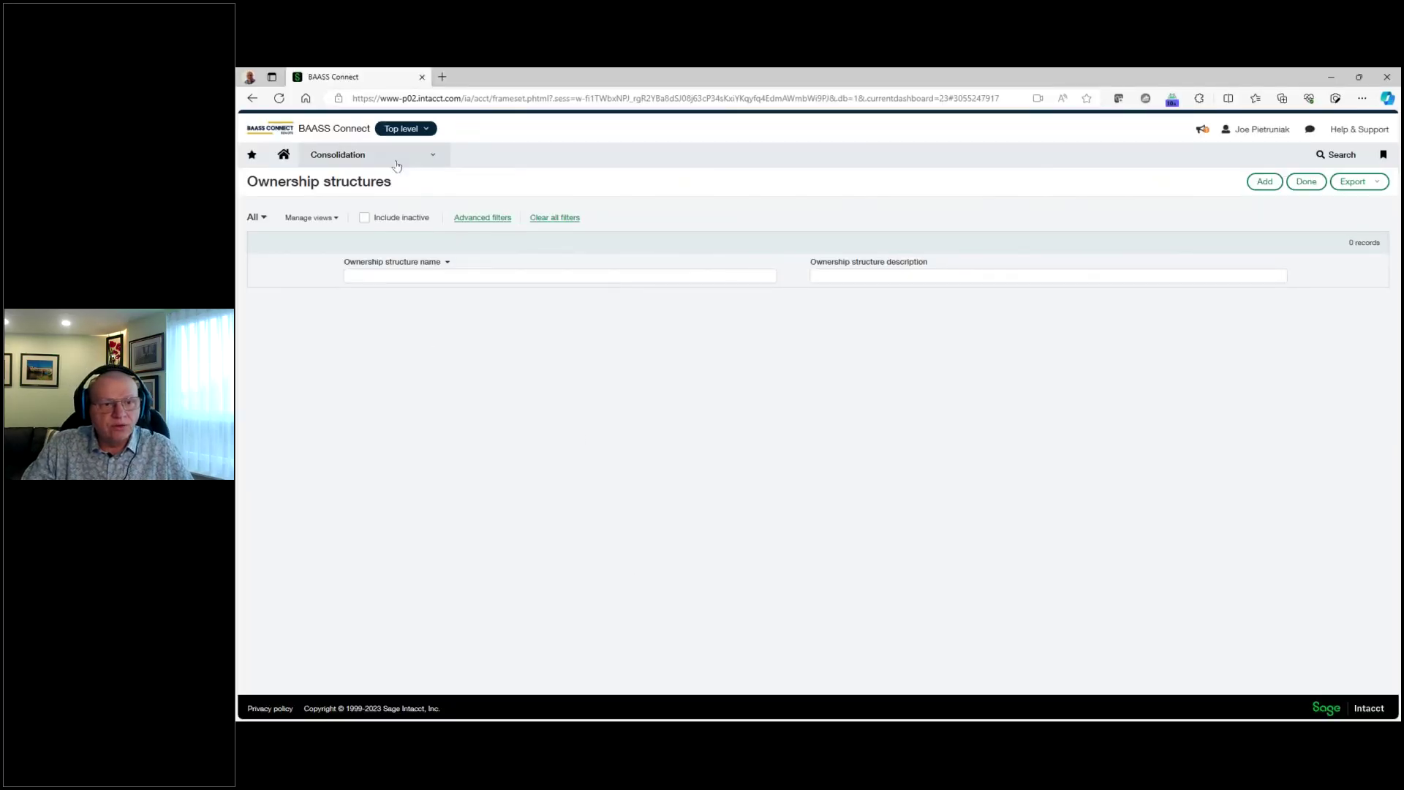
Open the Entities list, start a new entity, and cancel it without saving
left_click(398, 164)
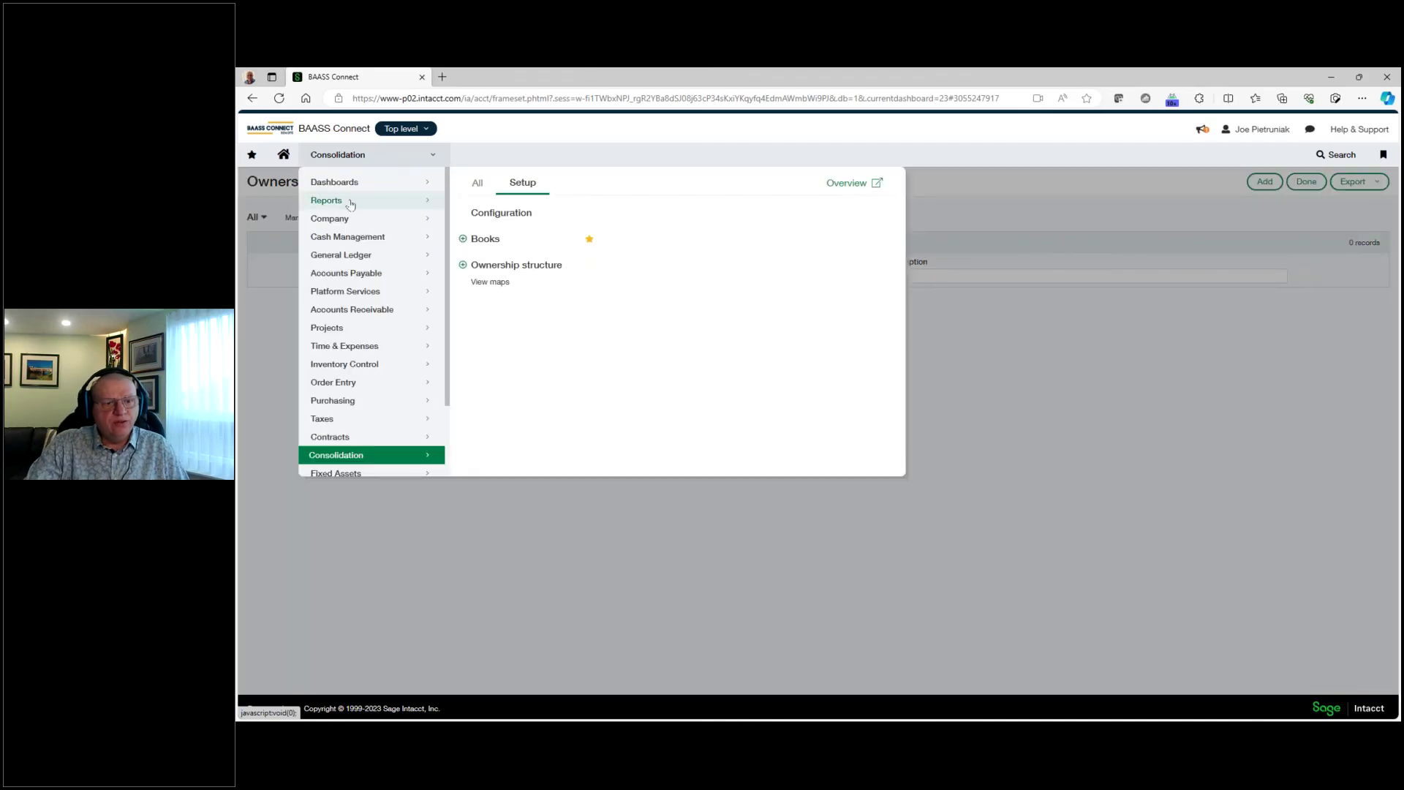
mouse_move(352, 219)
left_click(483, 294)
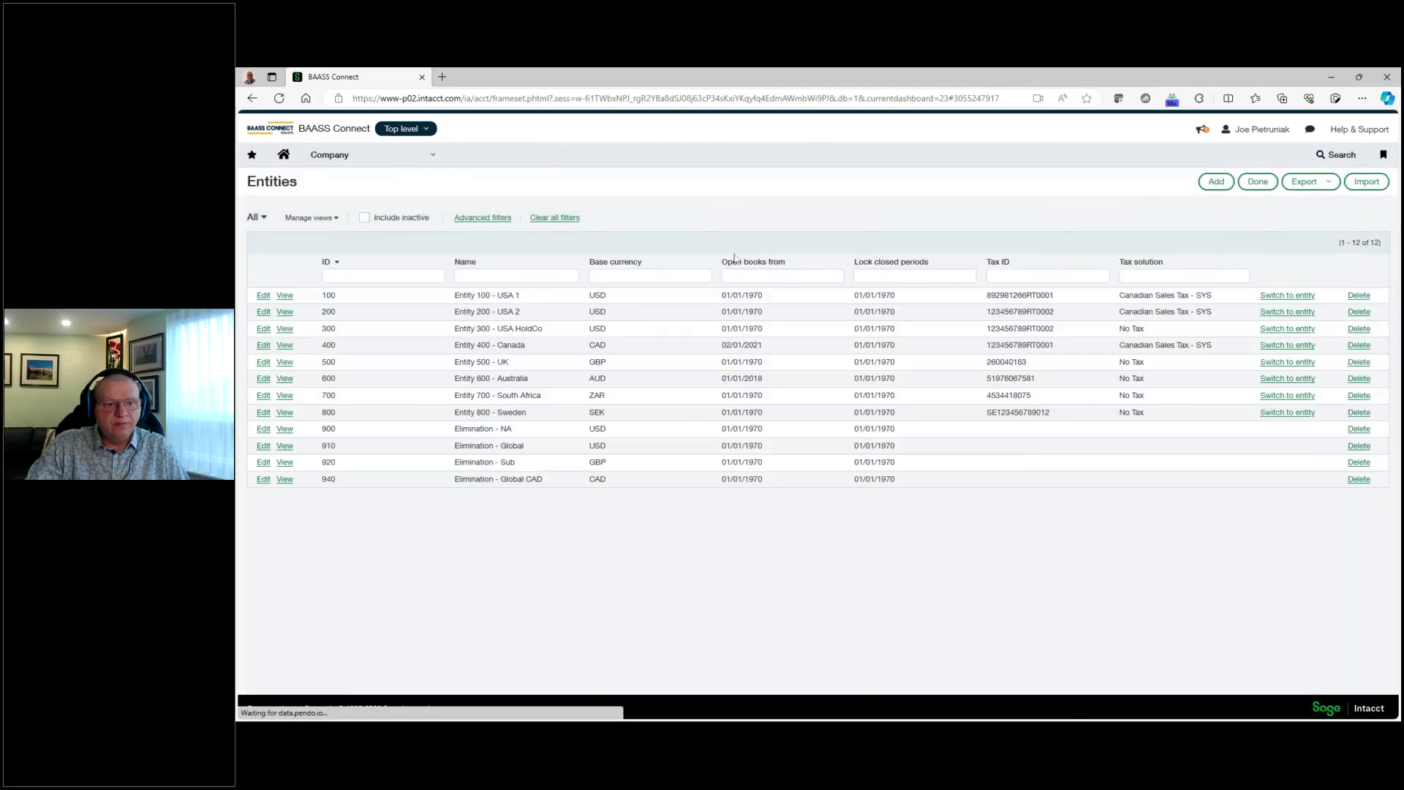
left_click(1215, 182)
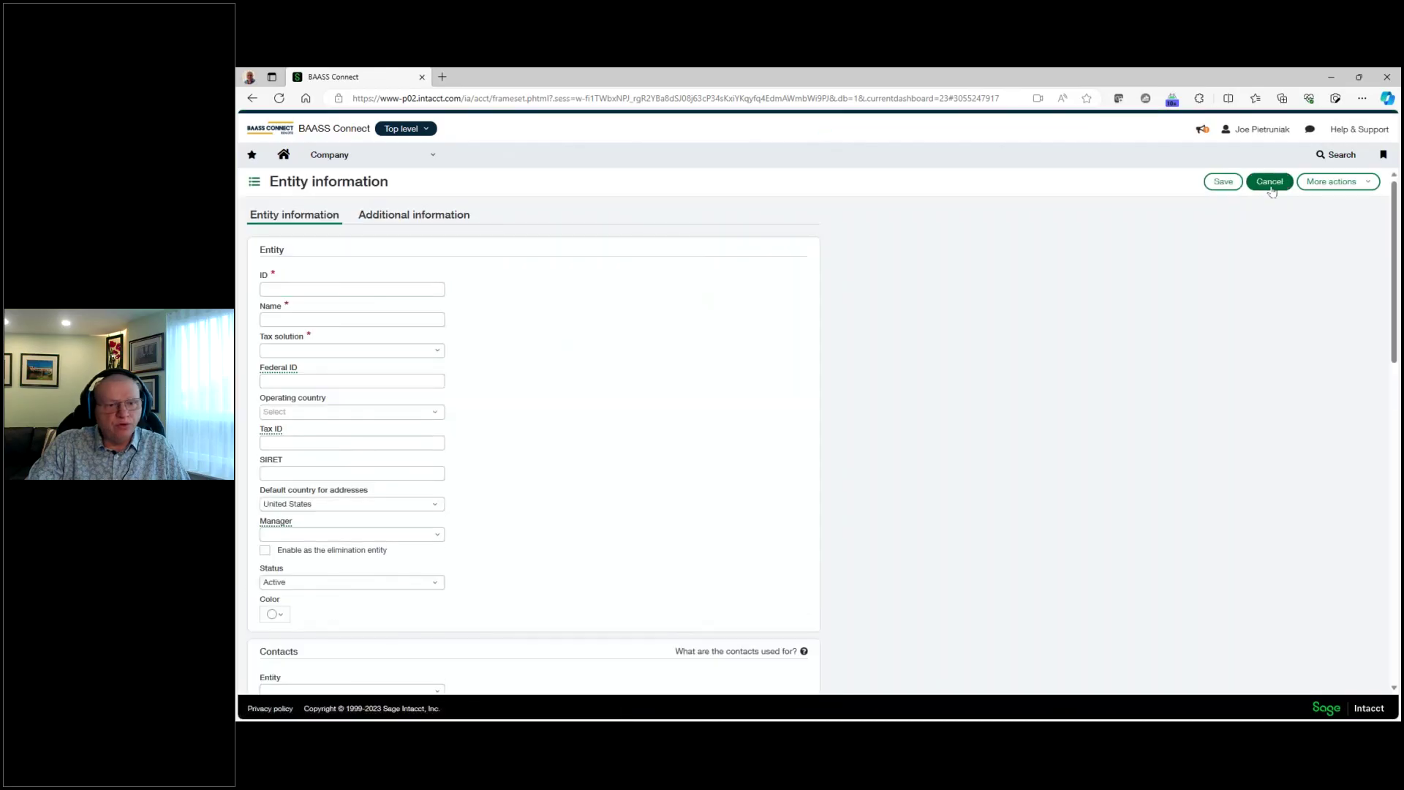
left_click(1271, 189)
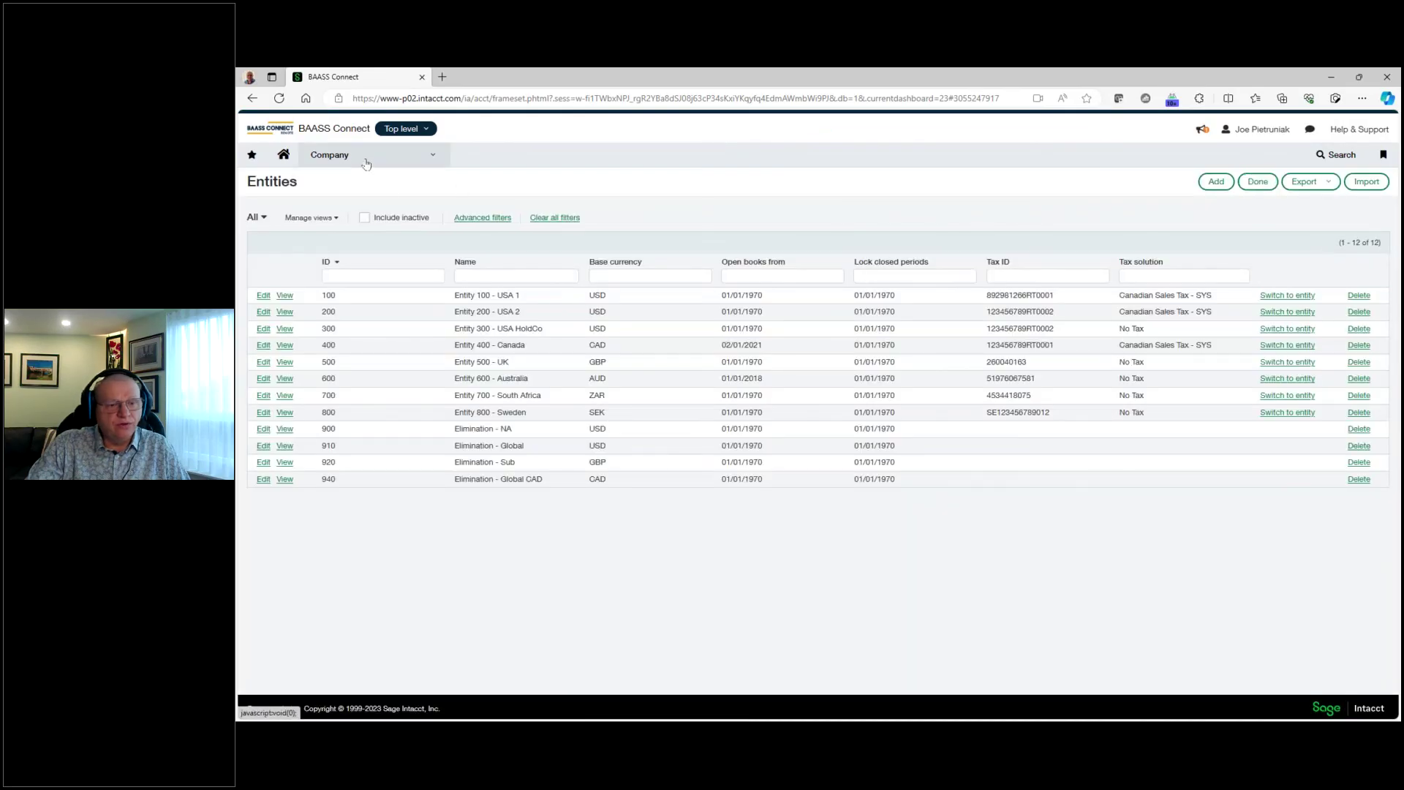
Review the Inter-entity account mapping page
mouse_move(366, 160)
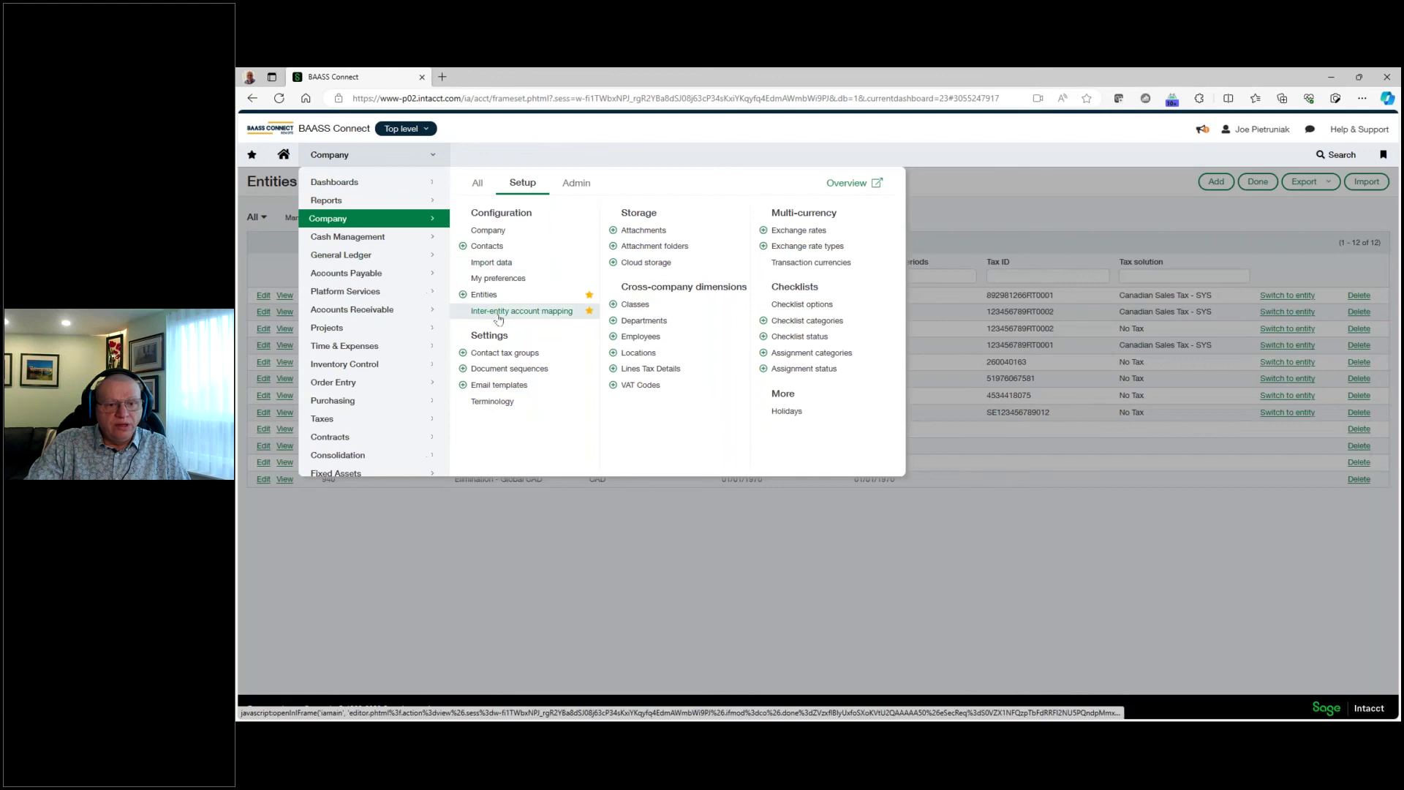
left_click(497, 310)
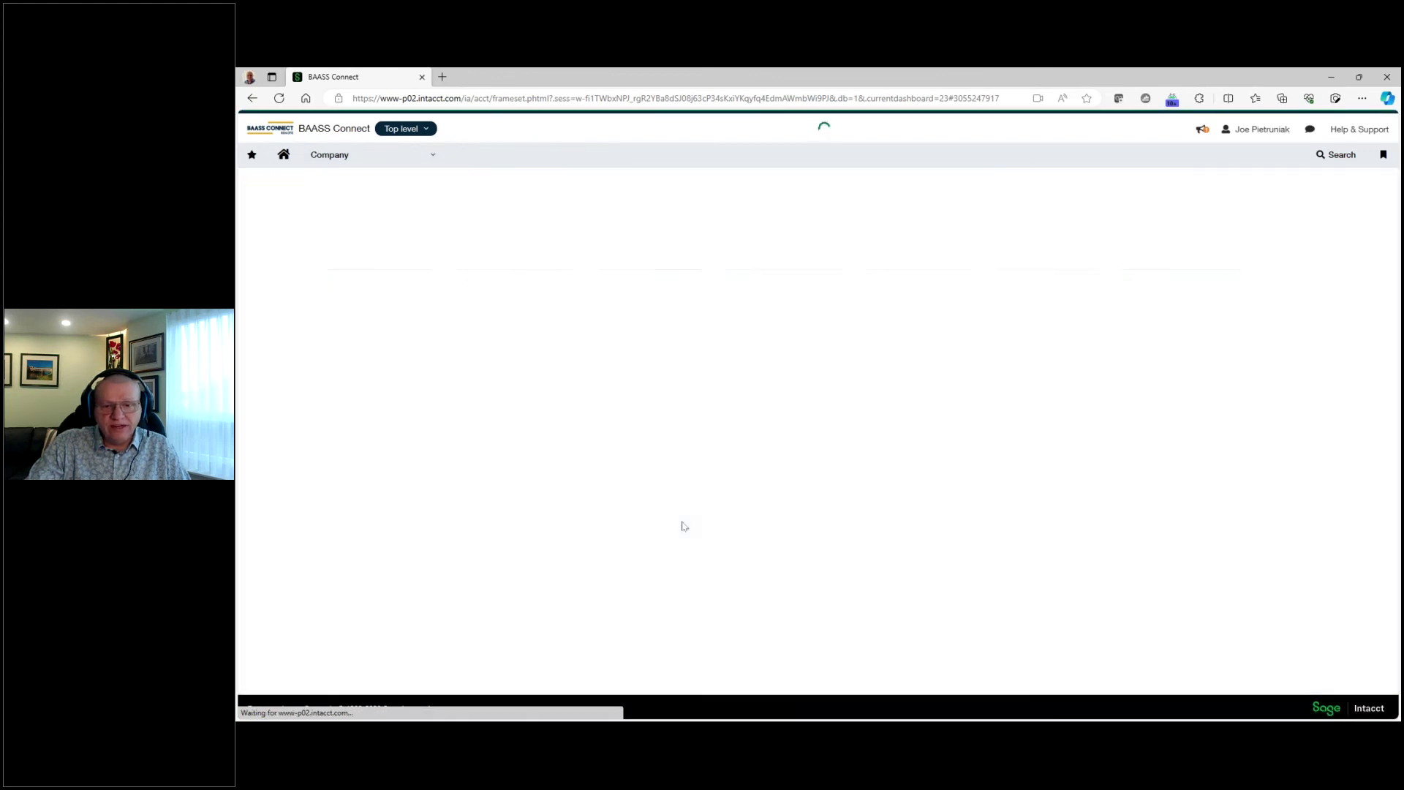
scroll(753, 435, "down", 1)
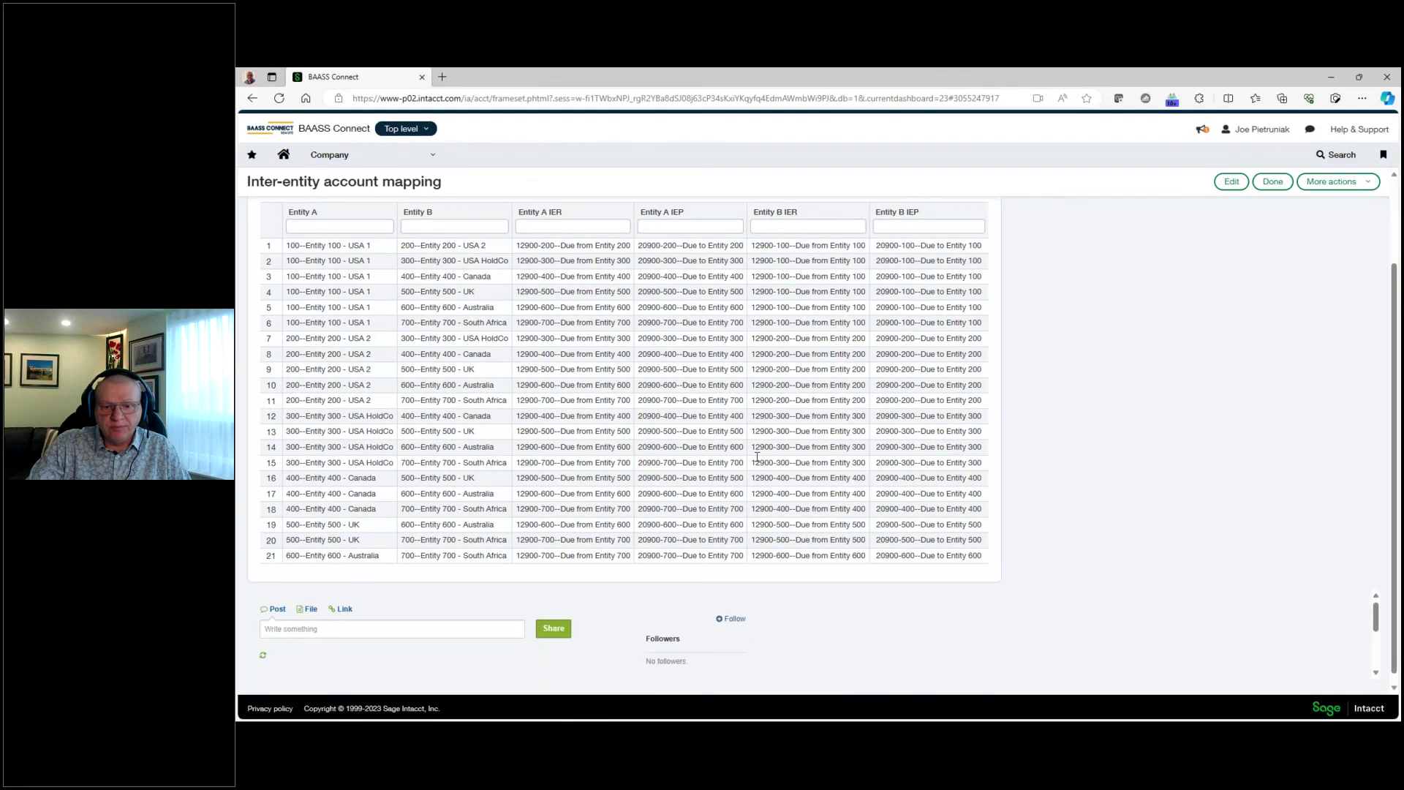
scroll(756, 447, "up", 3)
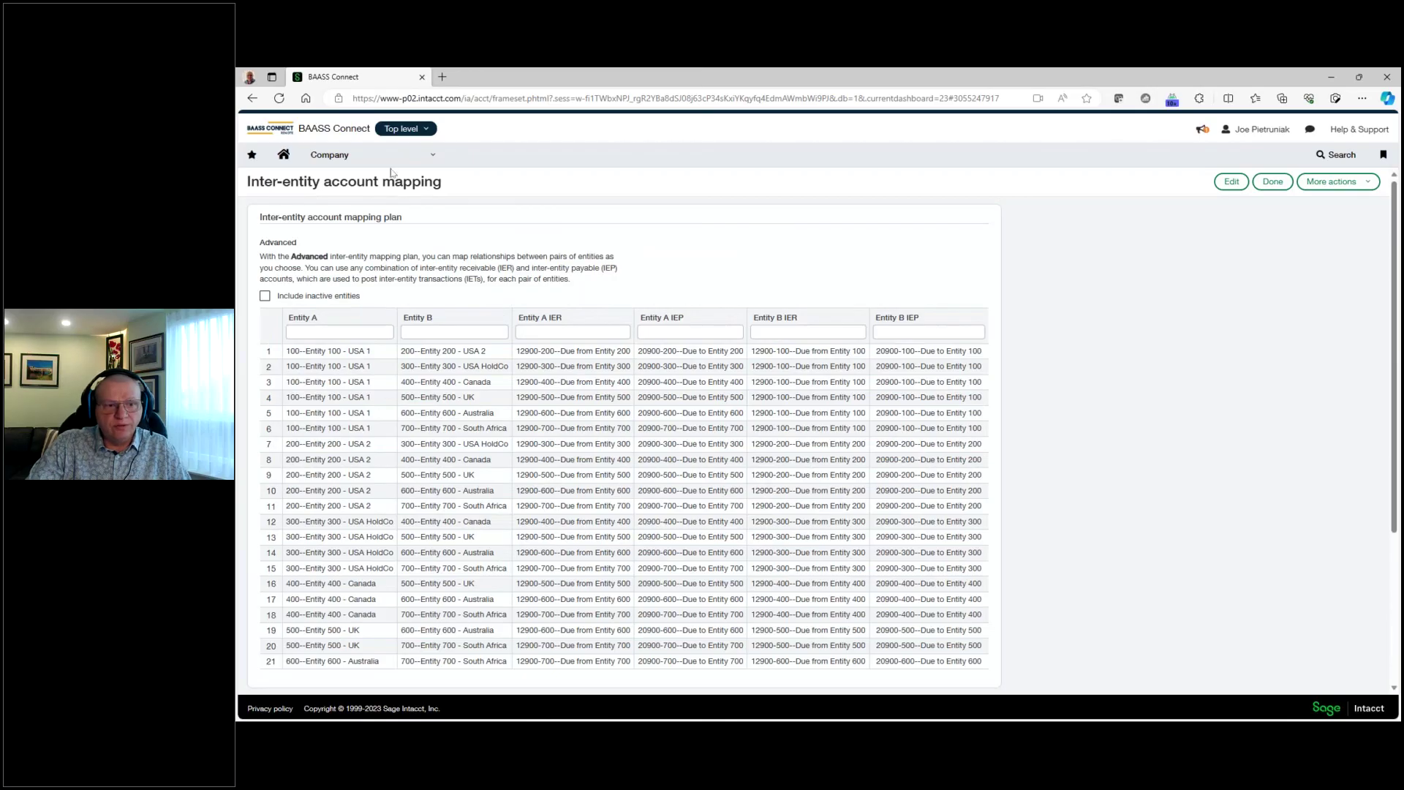
Open the Consolidation books list under Consolidation setup
left_click(332, 155)
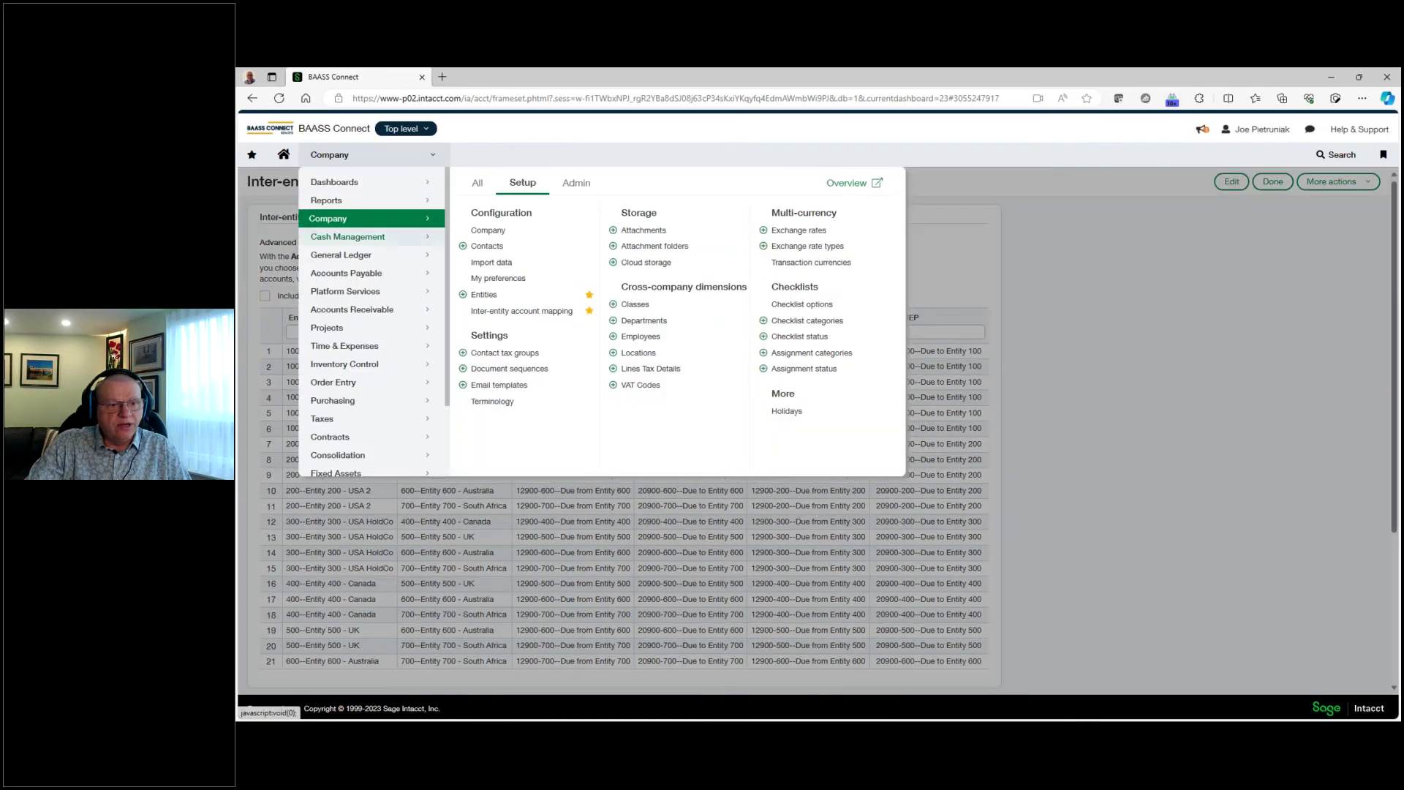
left_click(354, 464)
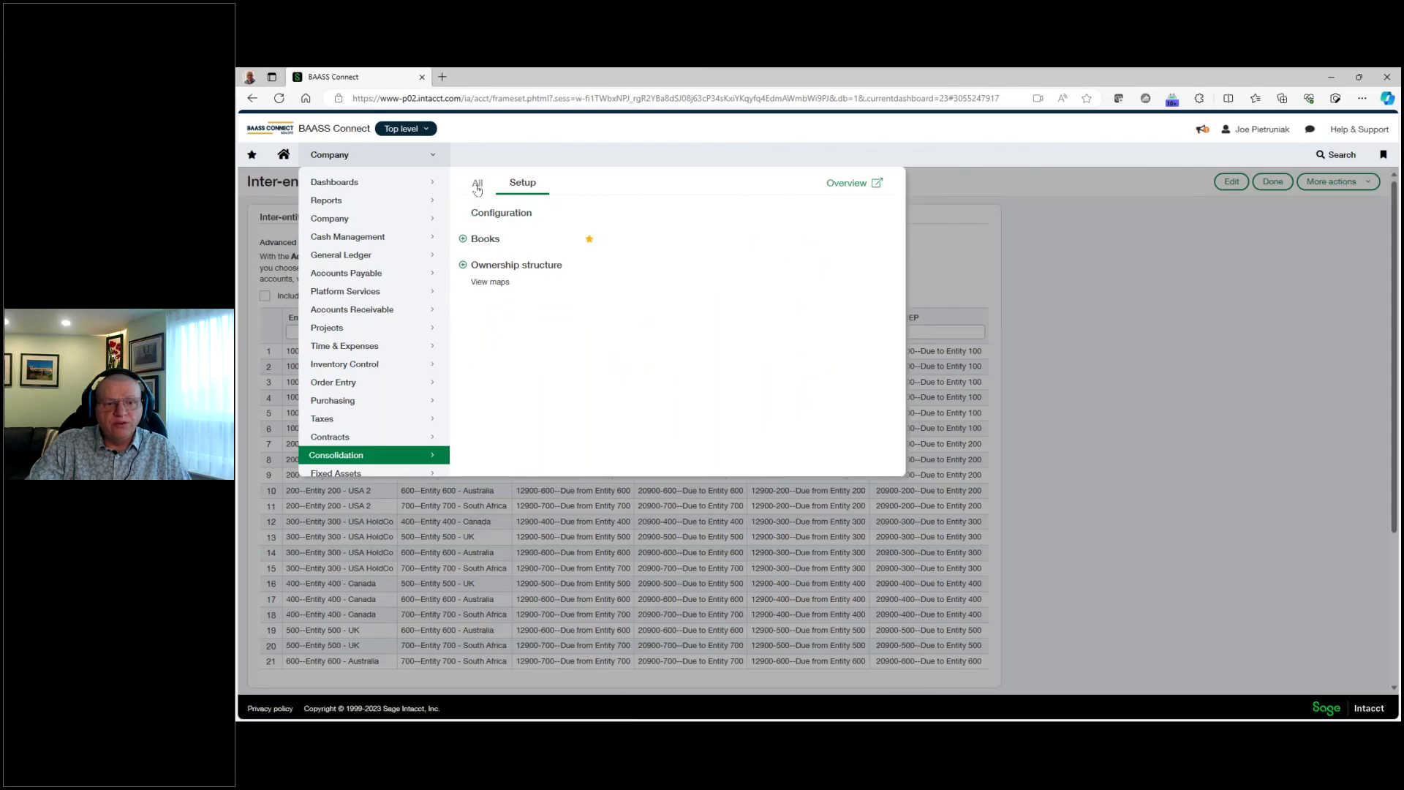
left_click(486, 240)
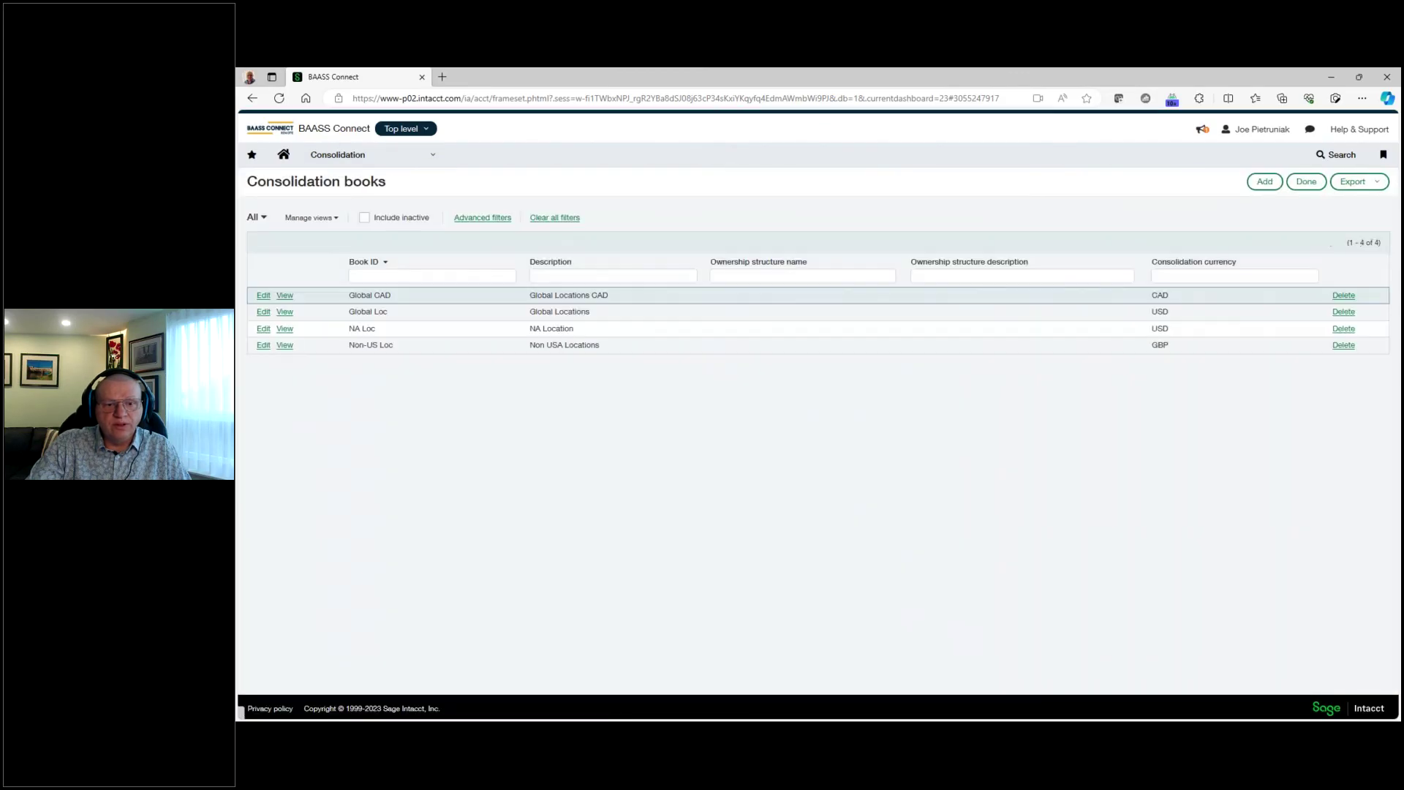
Open the Consolidations (Top Level) dashboard, view the Accounts Receivable ledger detail, then close it
left_click(403, 167)
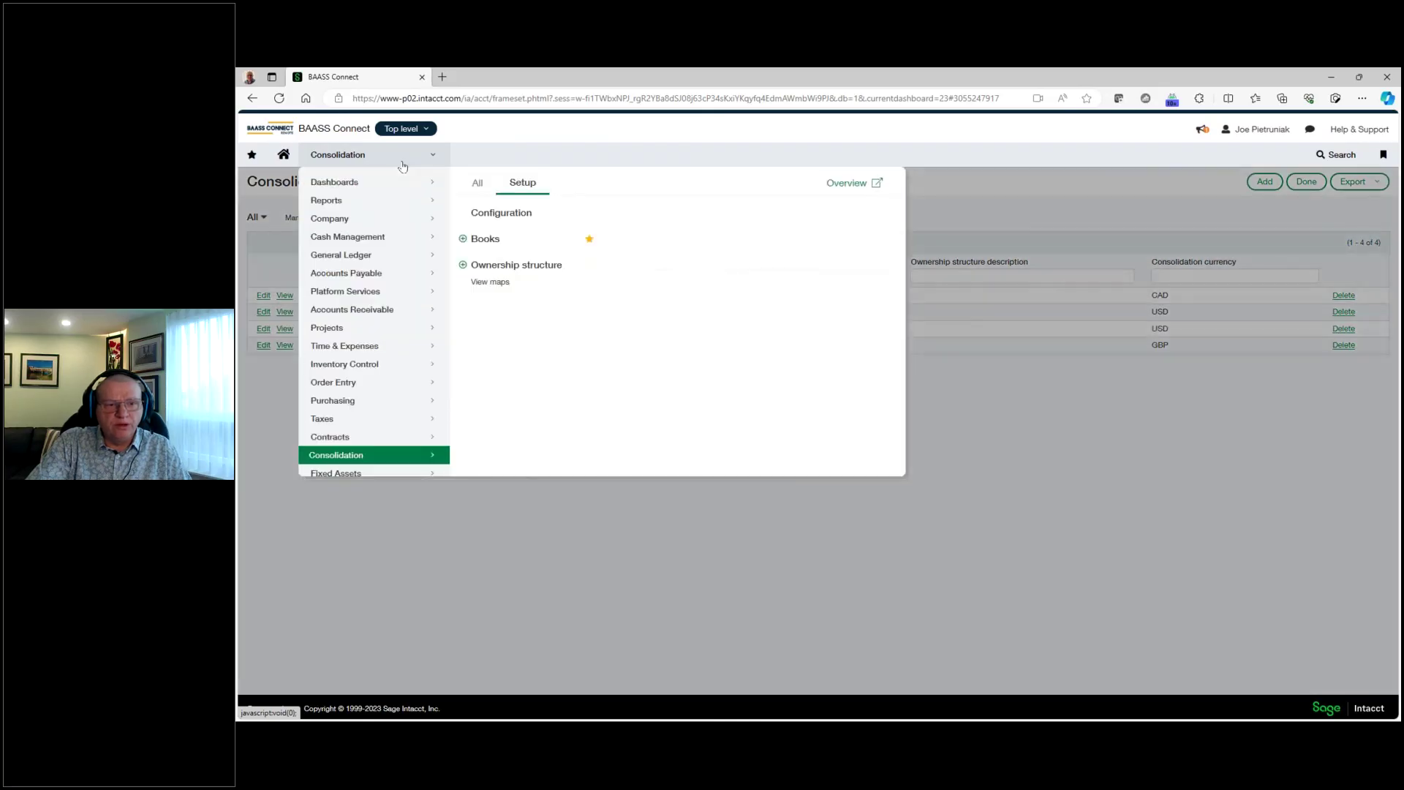
mouse_move(363, 184)
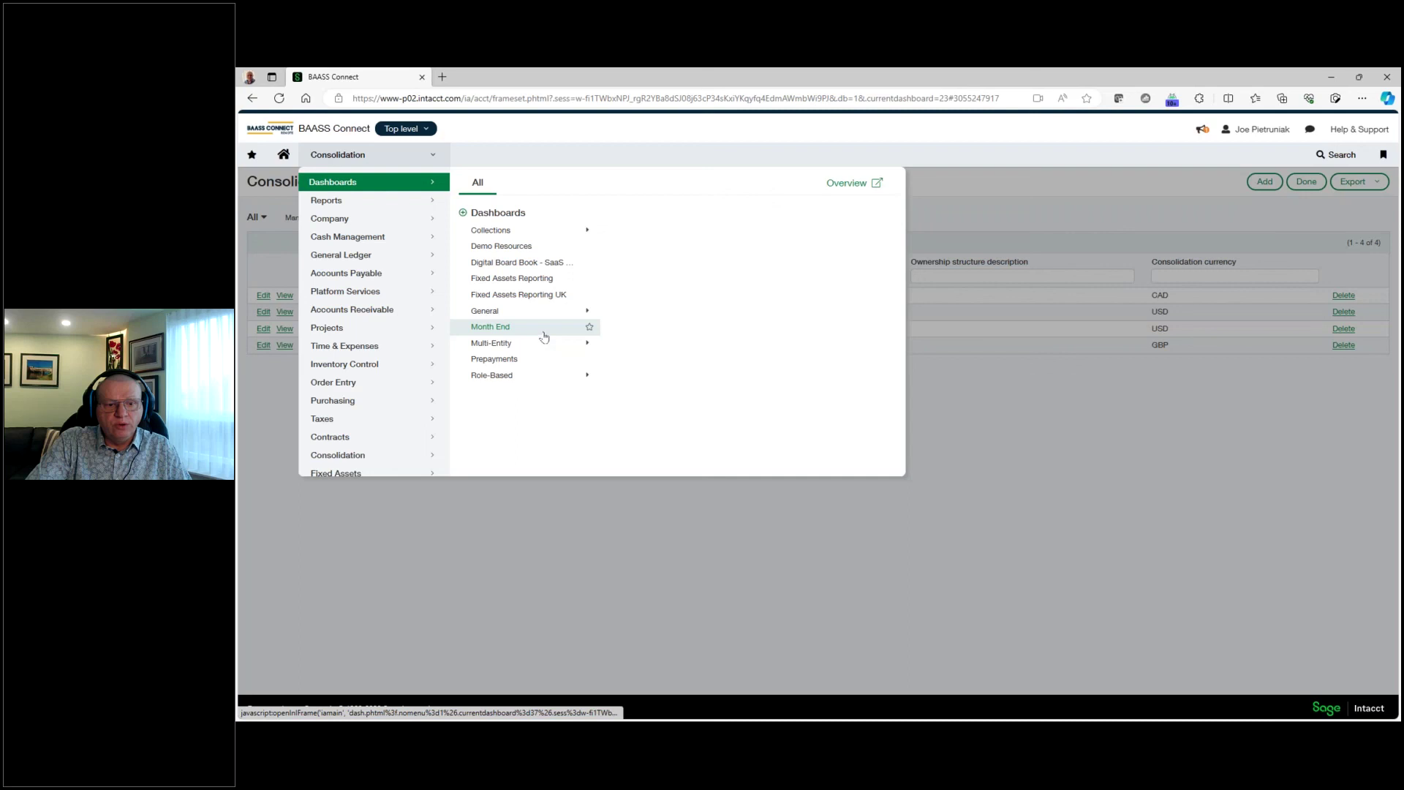
mouse_move(545, 346)
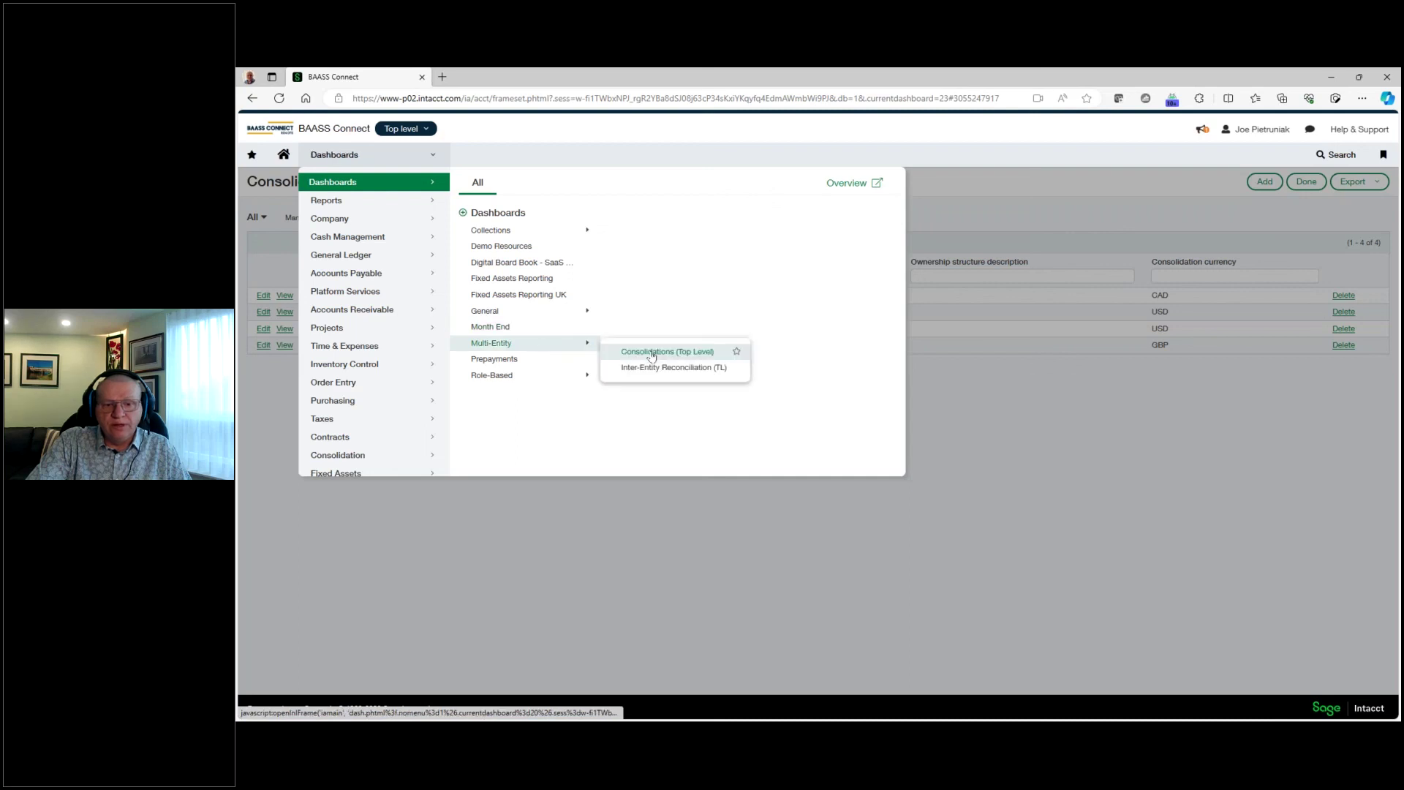
left_click(662, 352)
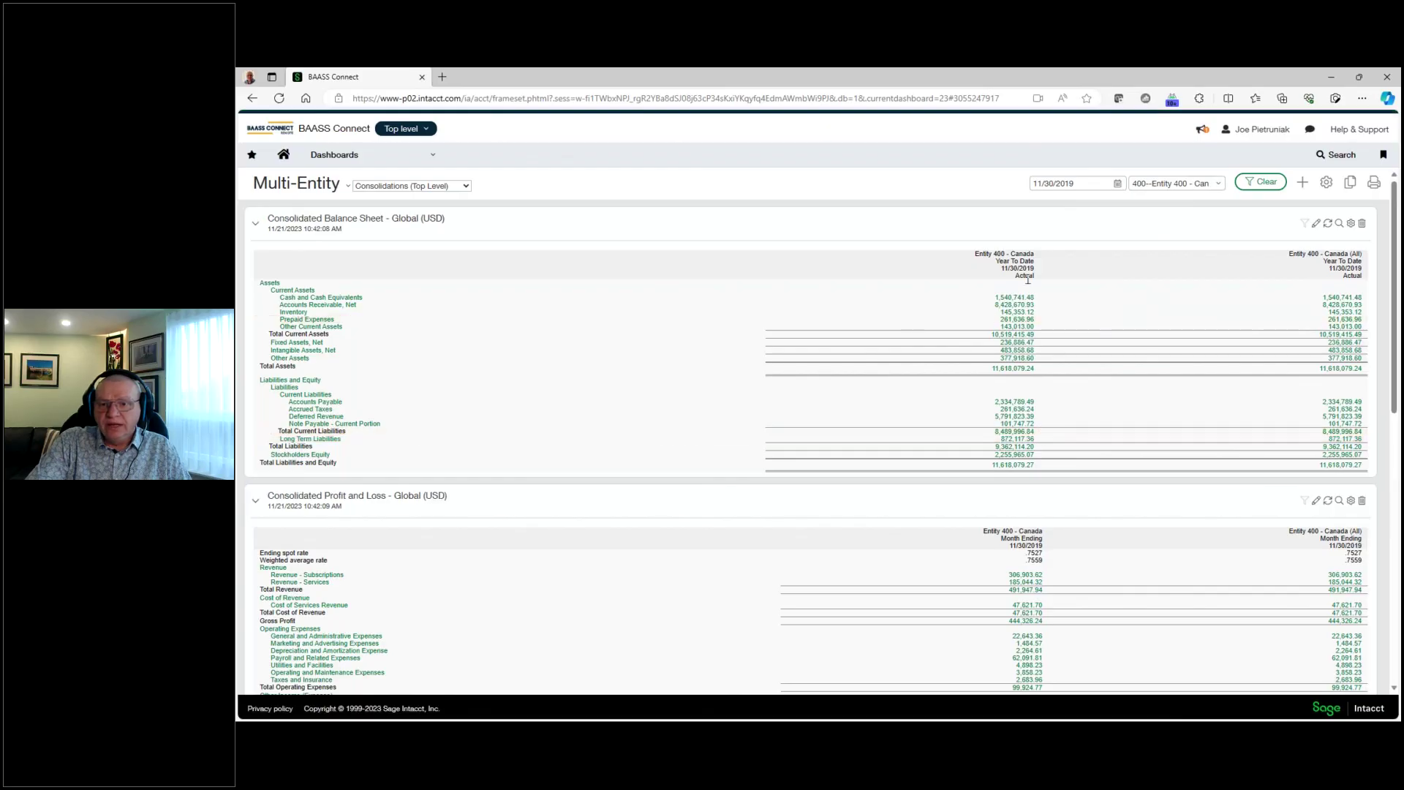
left_click(951, 304)
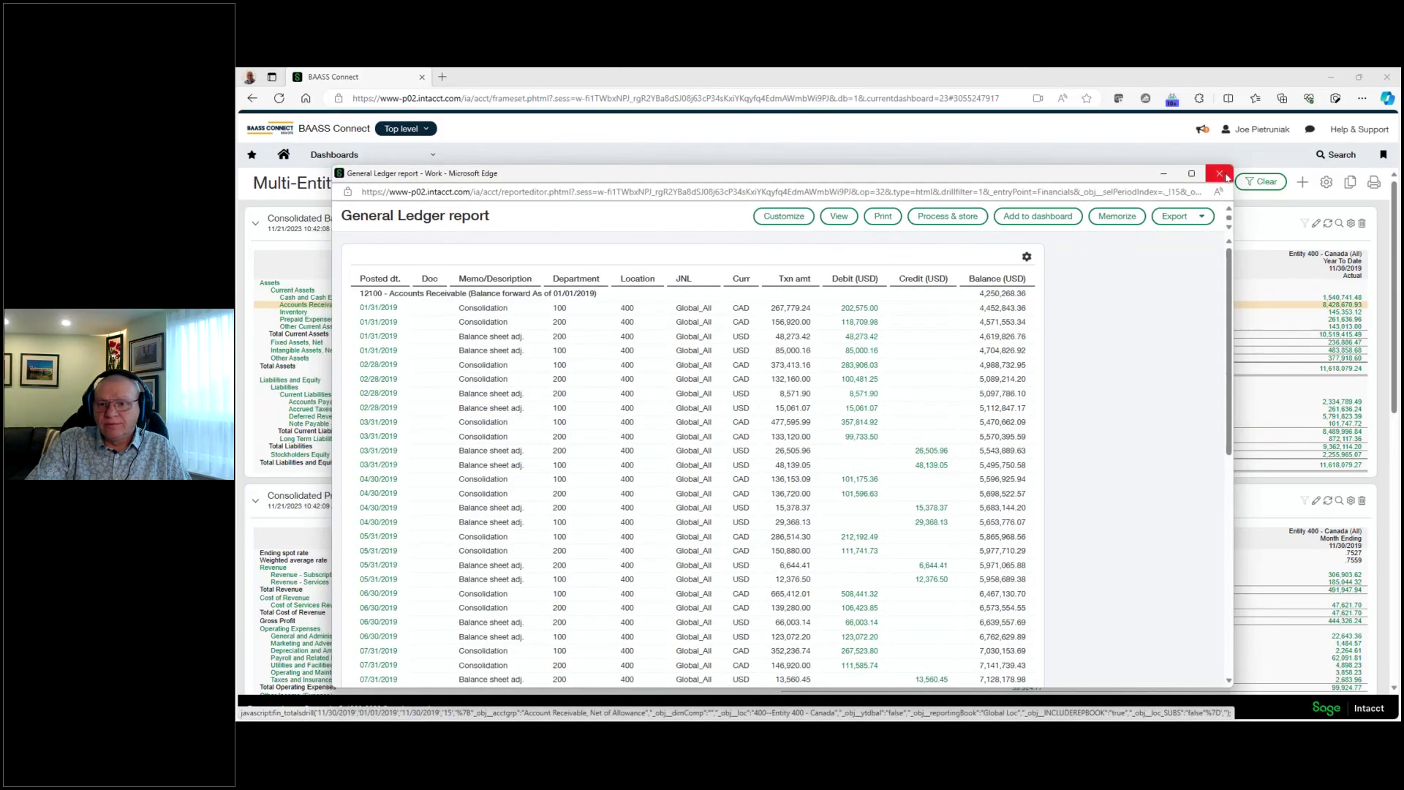
left_click(1220, 173)
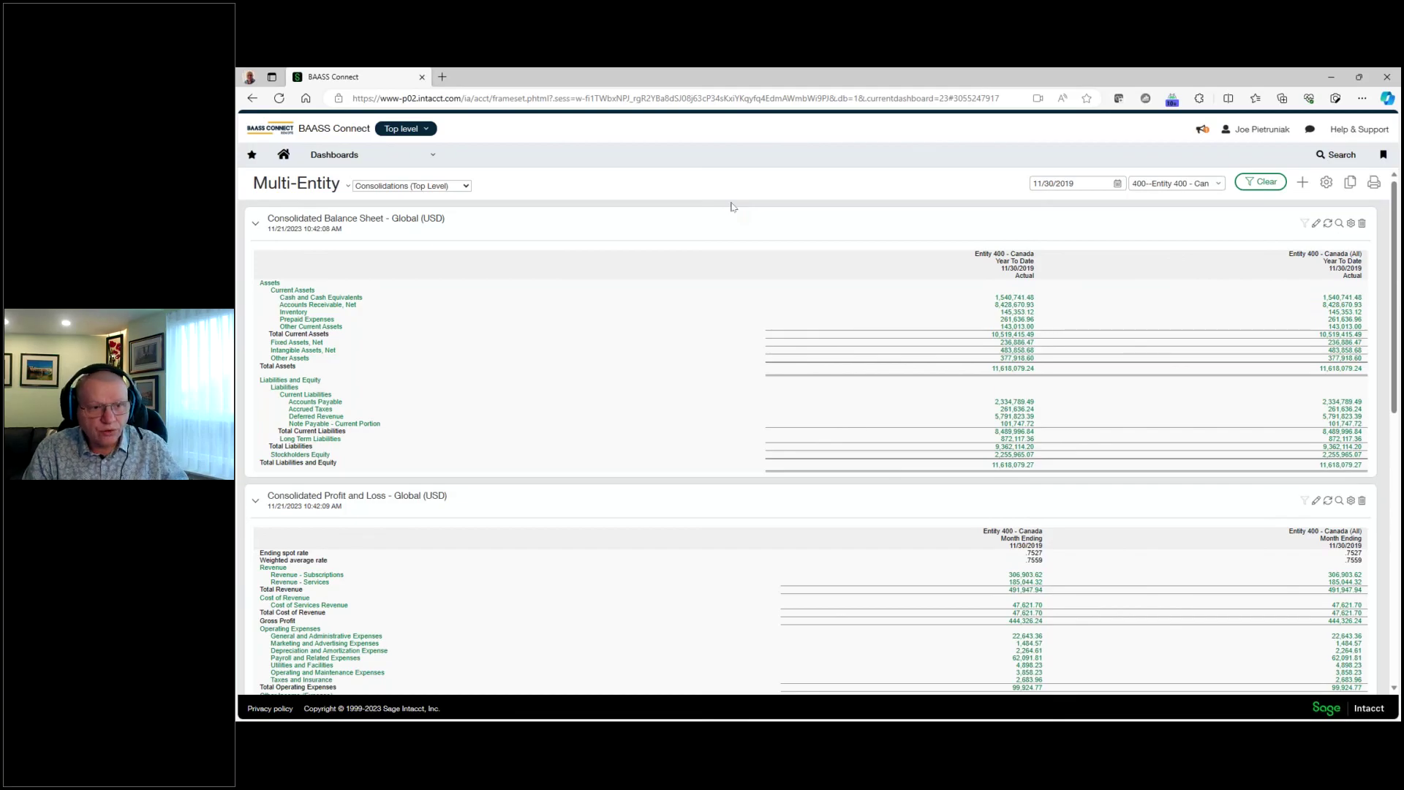